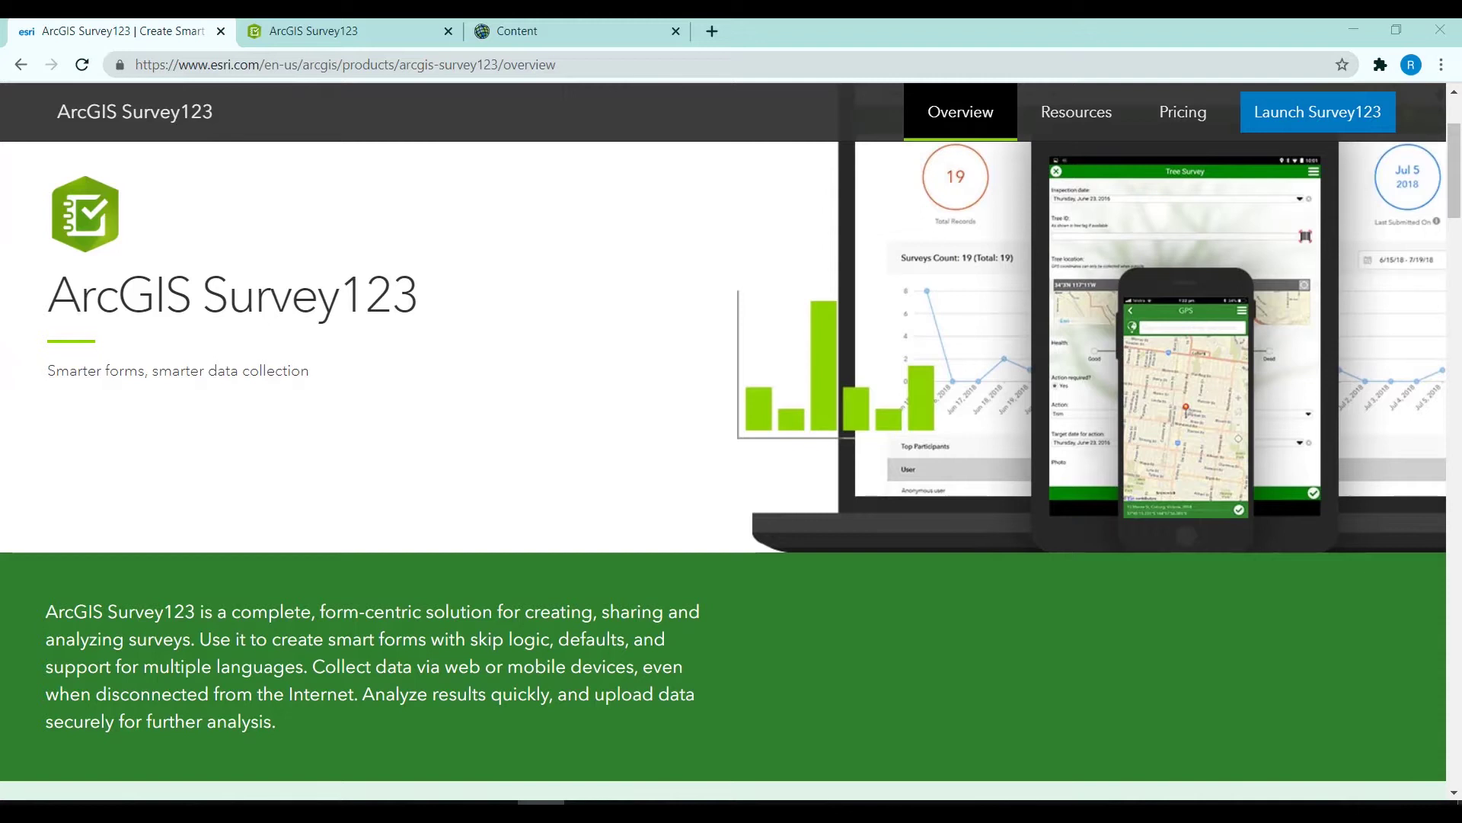
- Switch to the ArcGIS Survey123 website and sign in with the prefilled ArcGIS account credentials
left_click(299, 26)
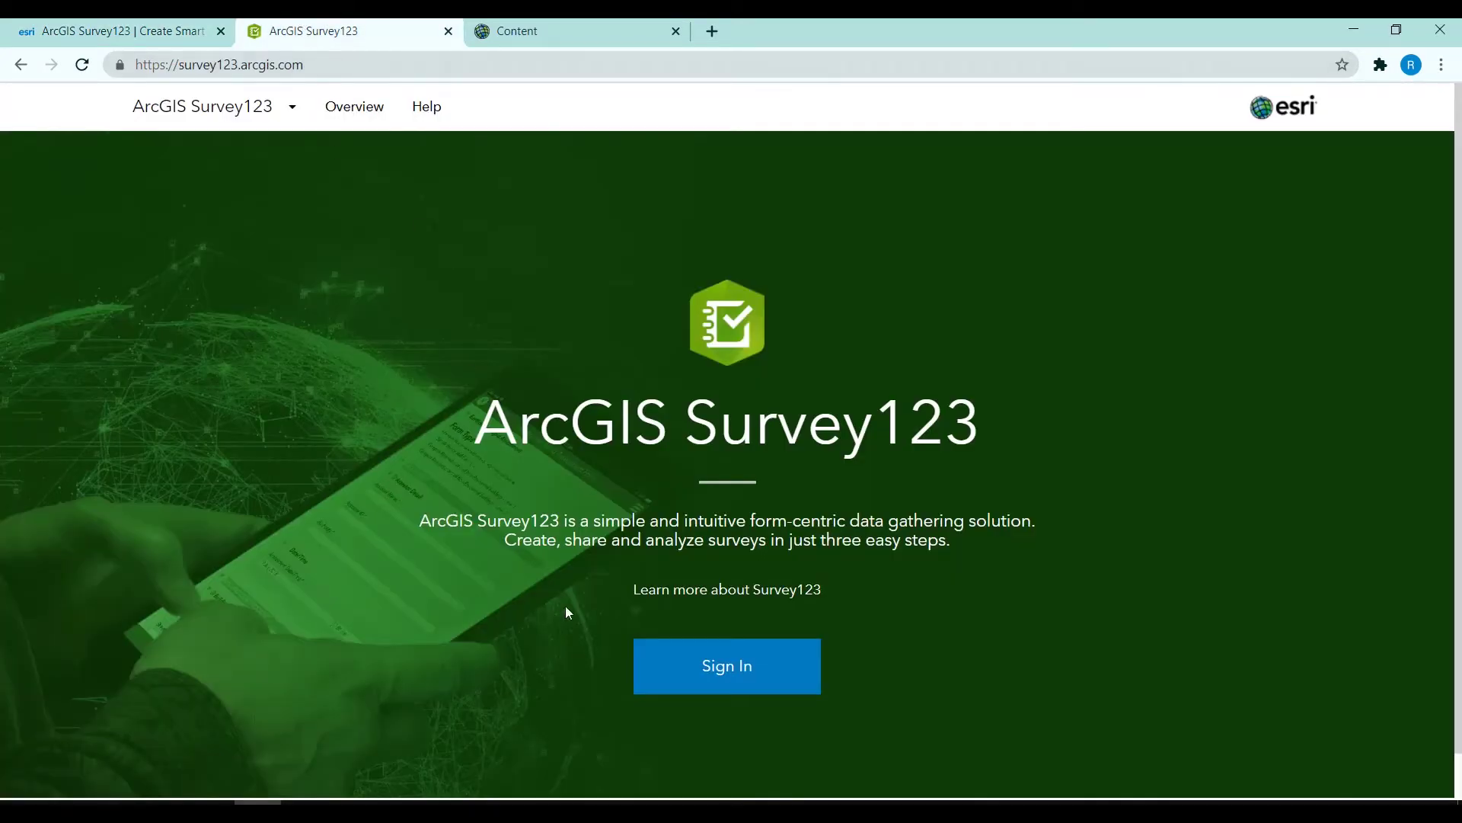
left_click(719, 664)
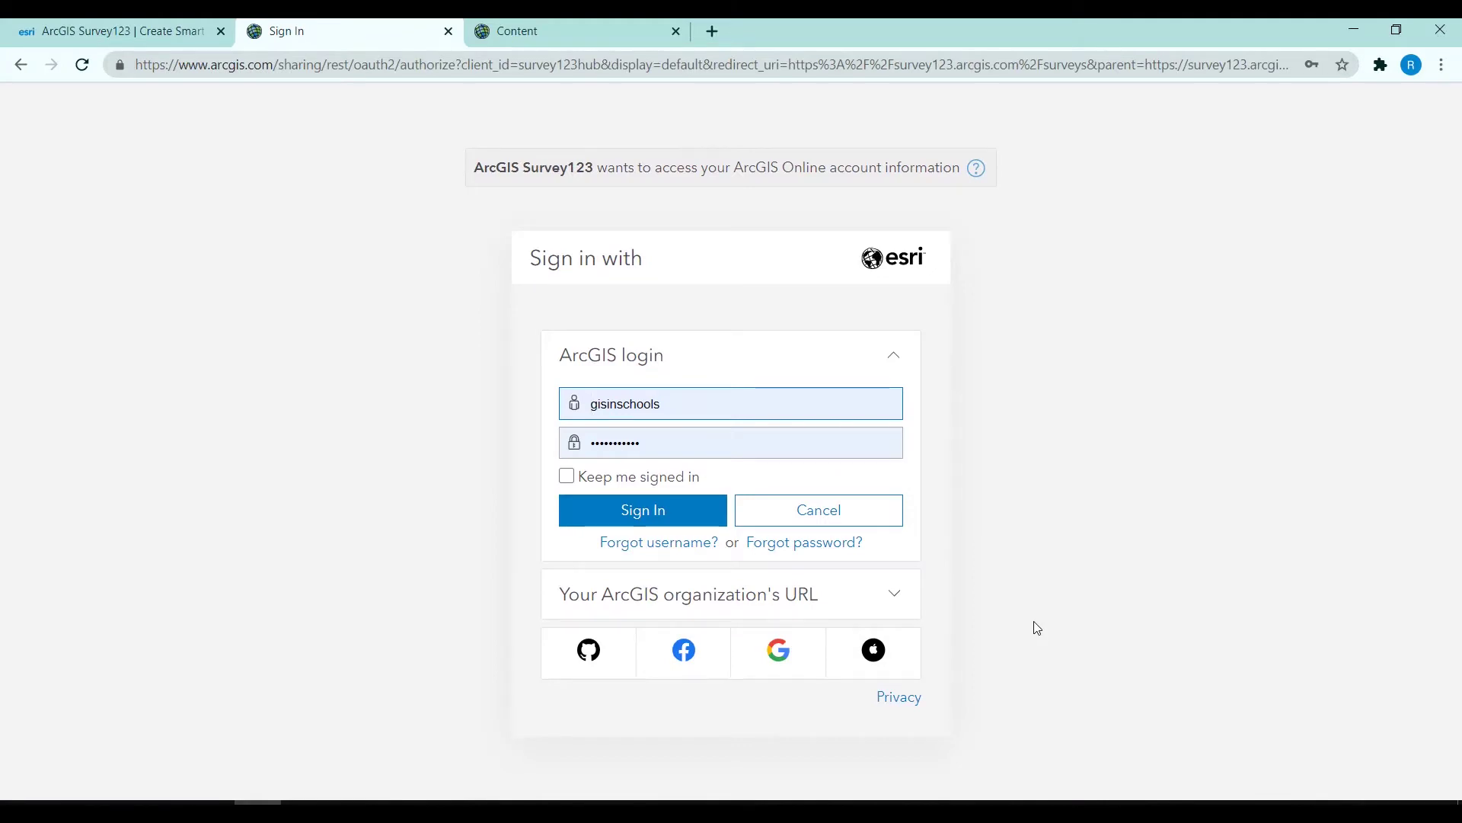
left_click(599, 515)
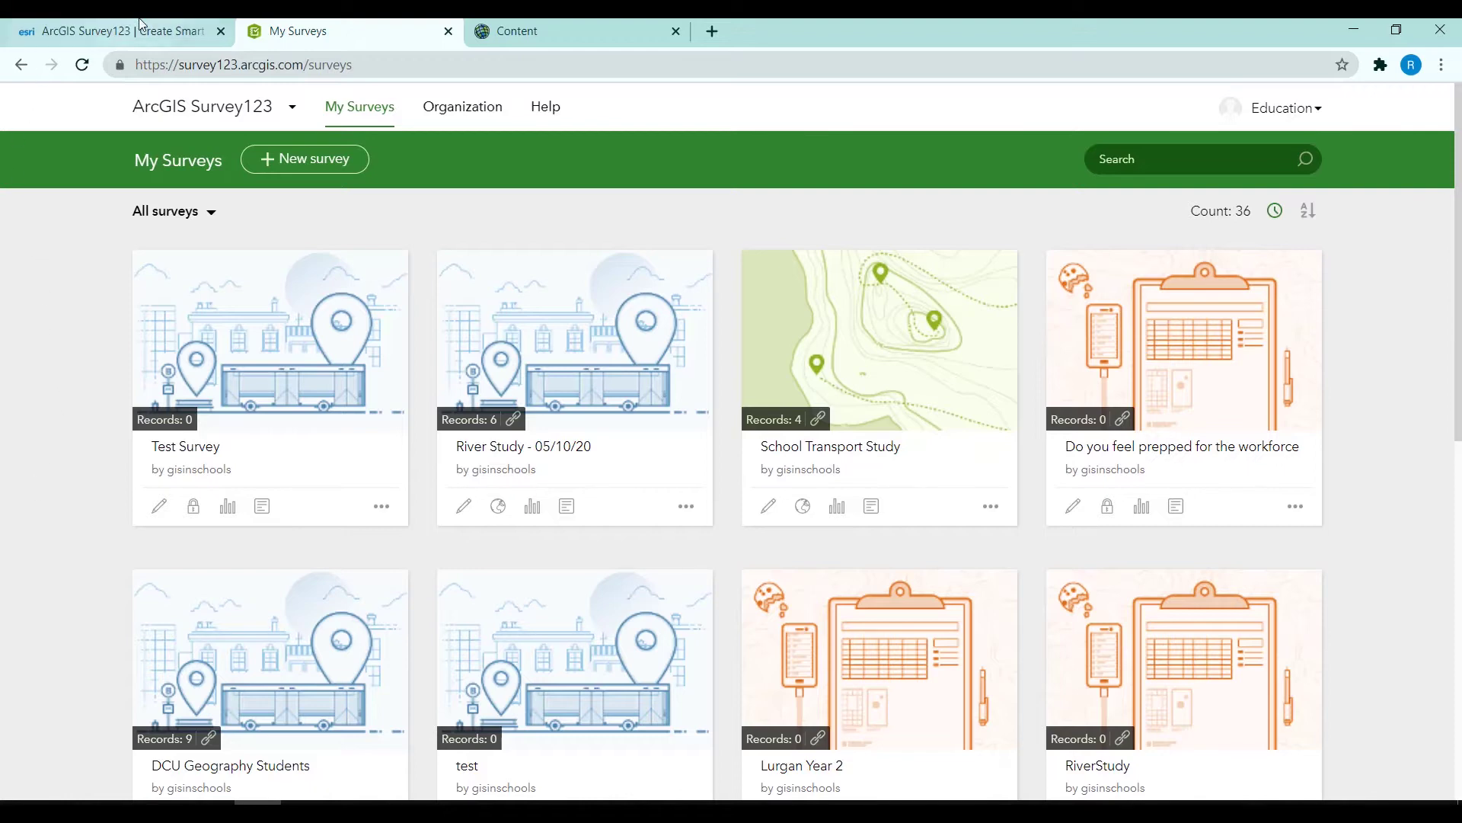
- Create a web designer survey named "Campus Sustainability Survey", tagged sustainability, campus, college, with a summary about collecting sustainability data across the college campus
left_click(305, 162)
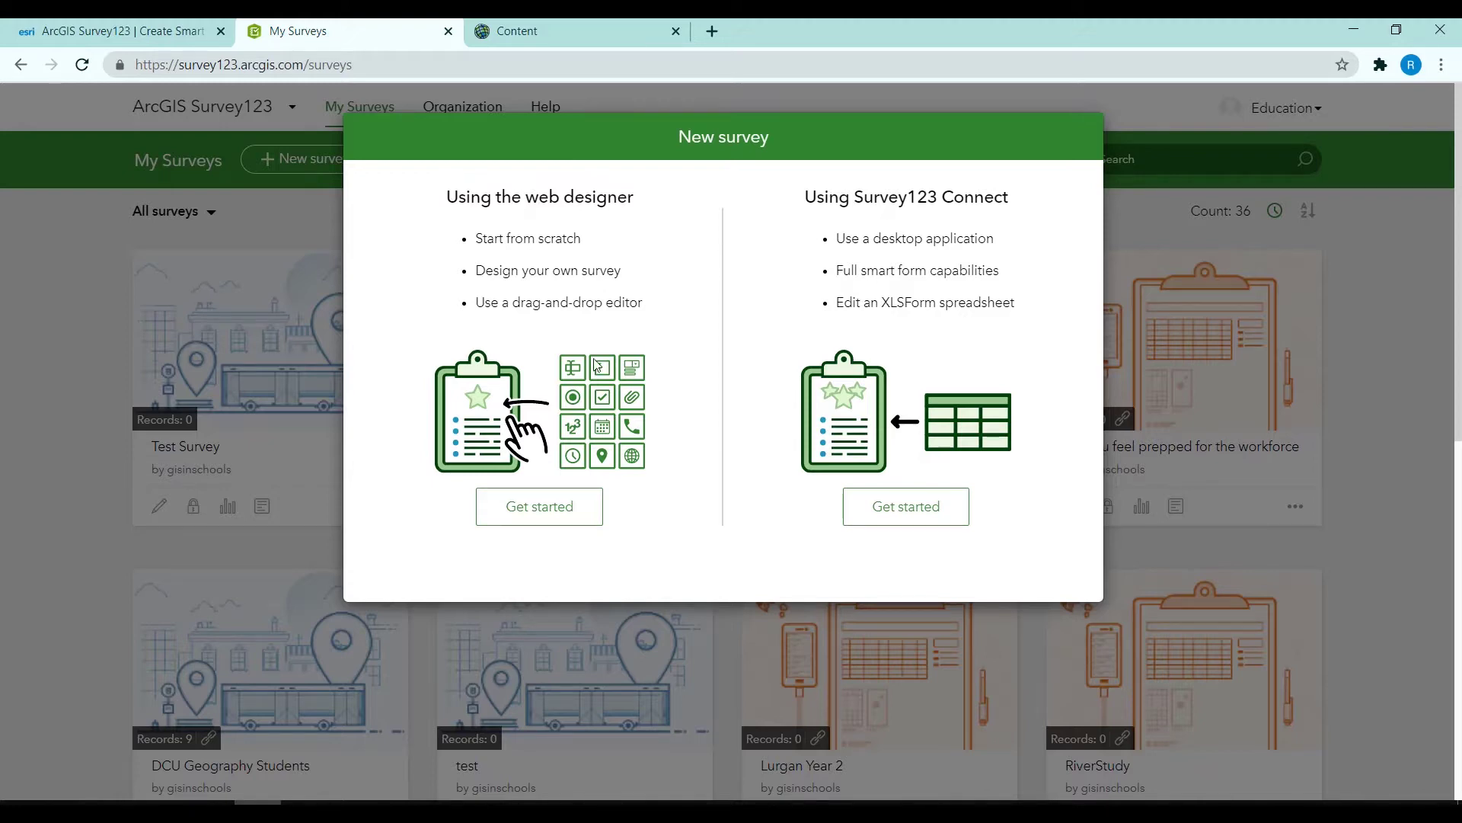
left_click(537, 507)
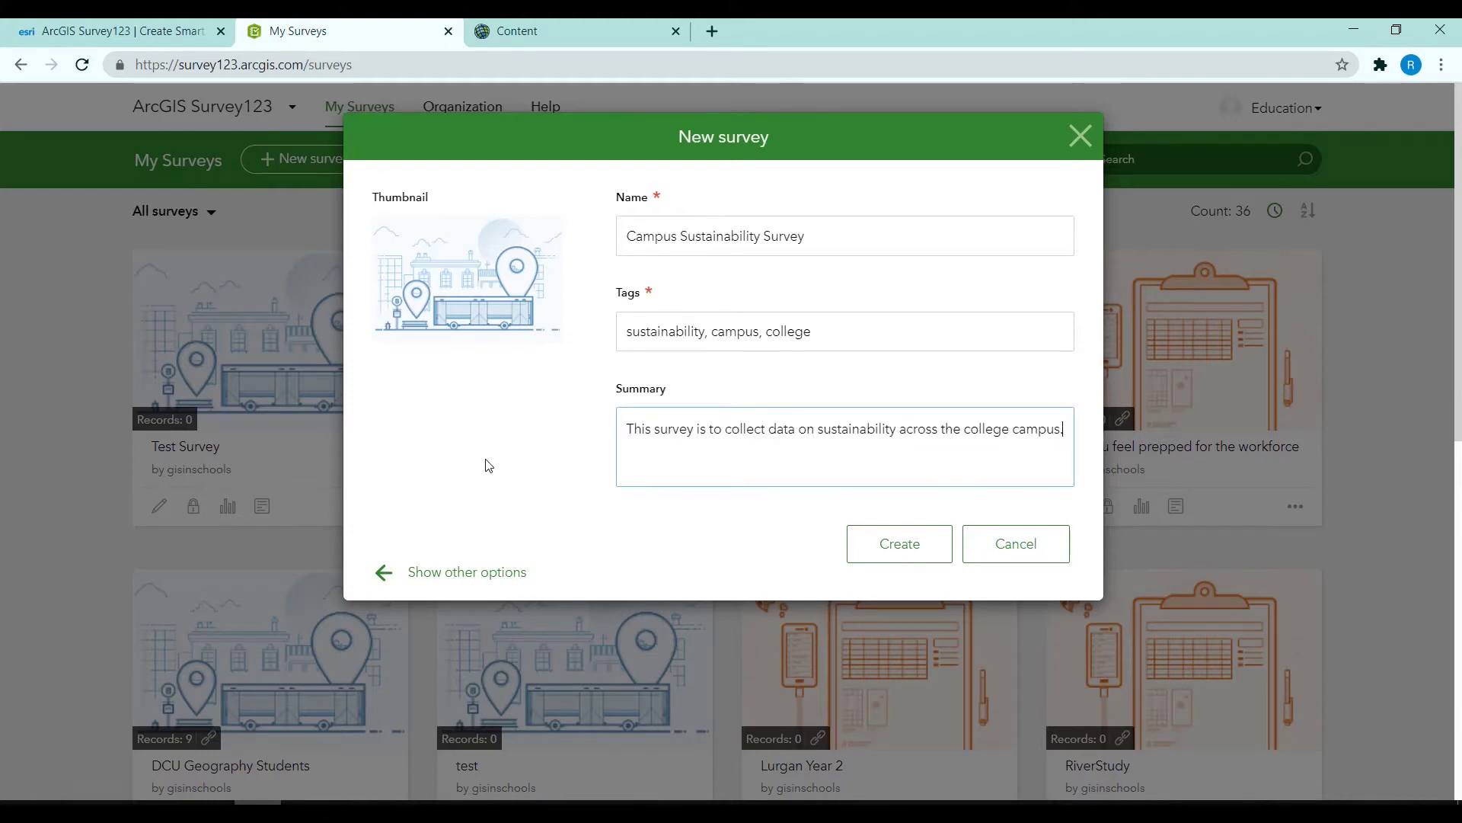
type(".")
left_click(884, 552)
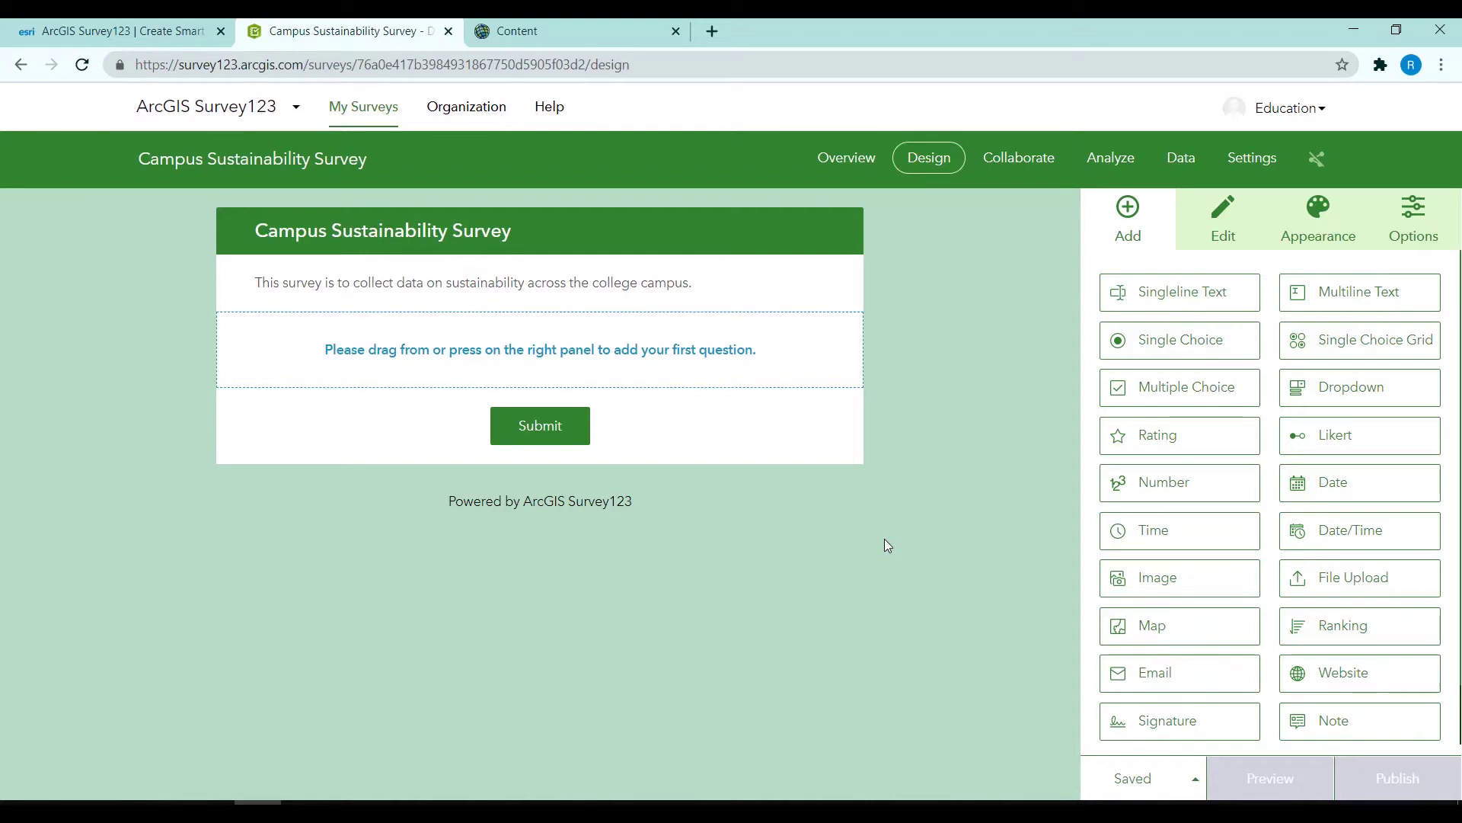
- Add a map question "Mark the location of the sustainability initiative on the map." with a hint about device location or panning, using the Topographic basemap
left_click(1139, 625)
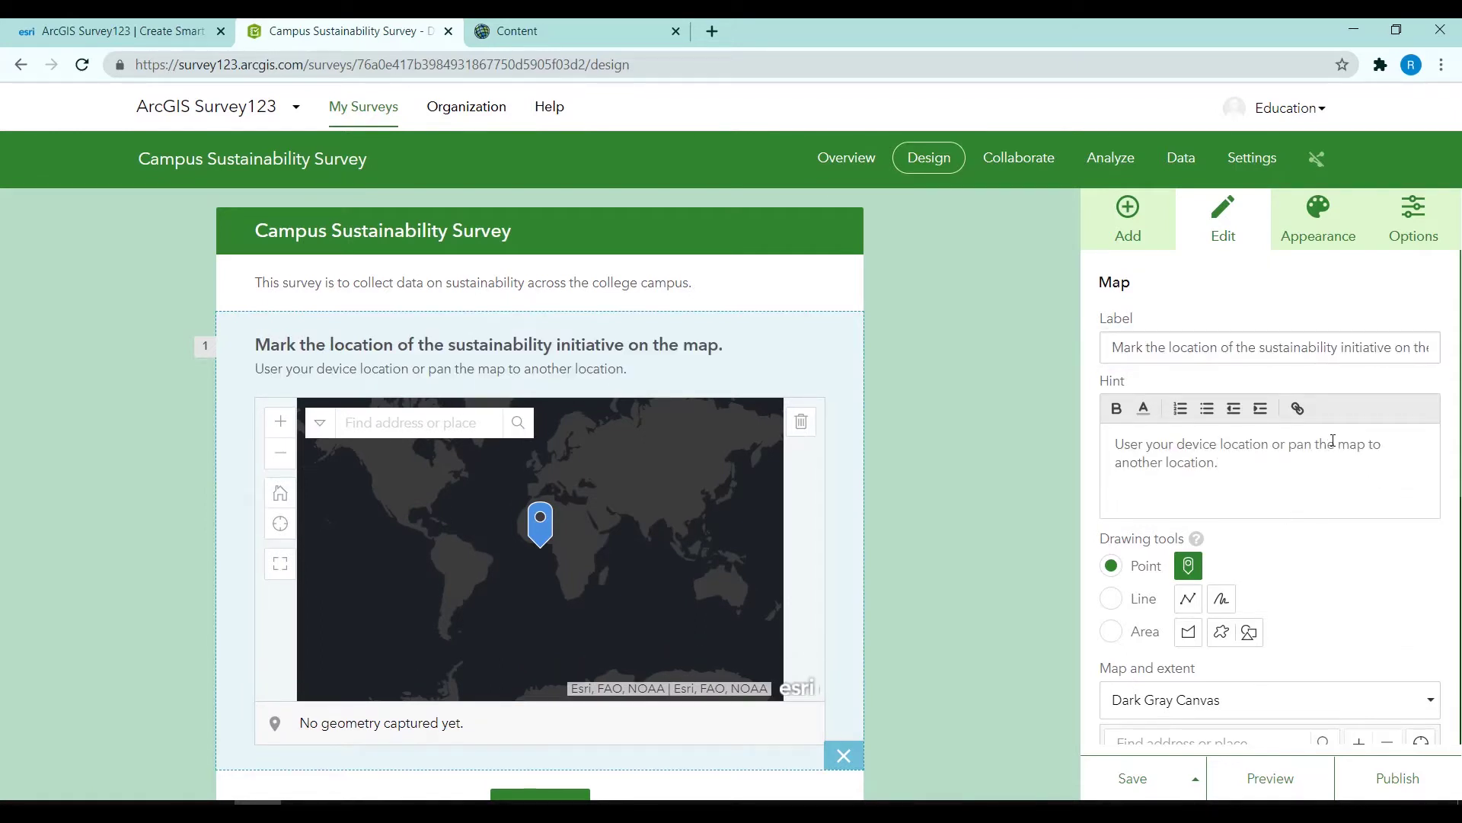
scroll(1338, 577, "down", 1)
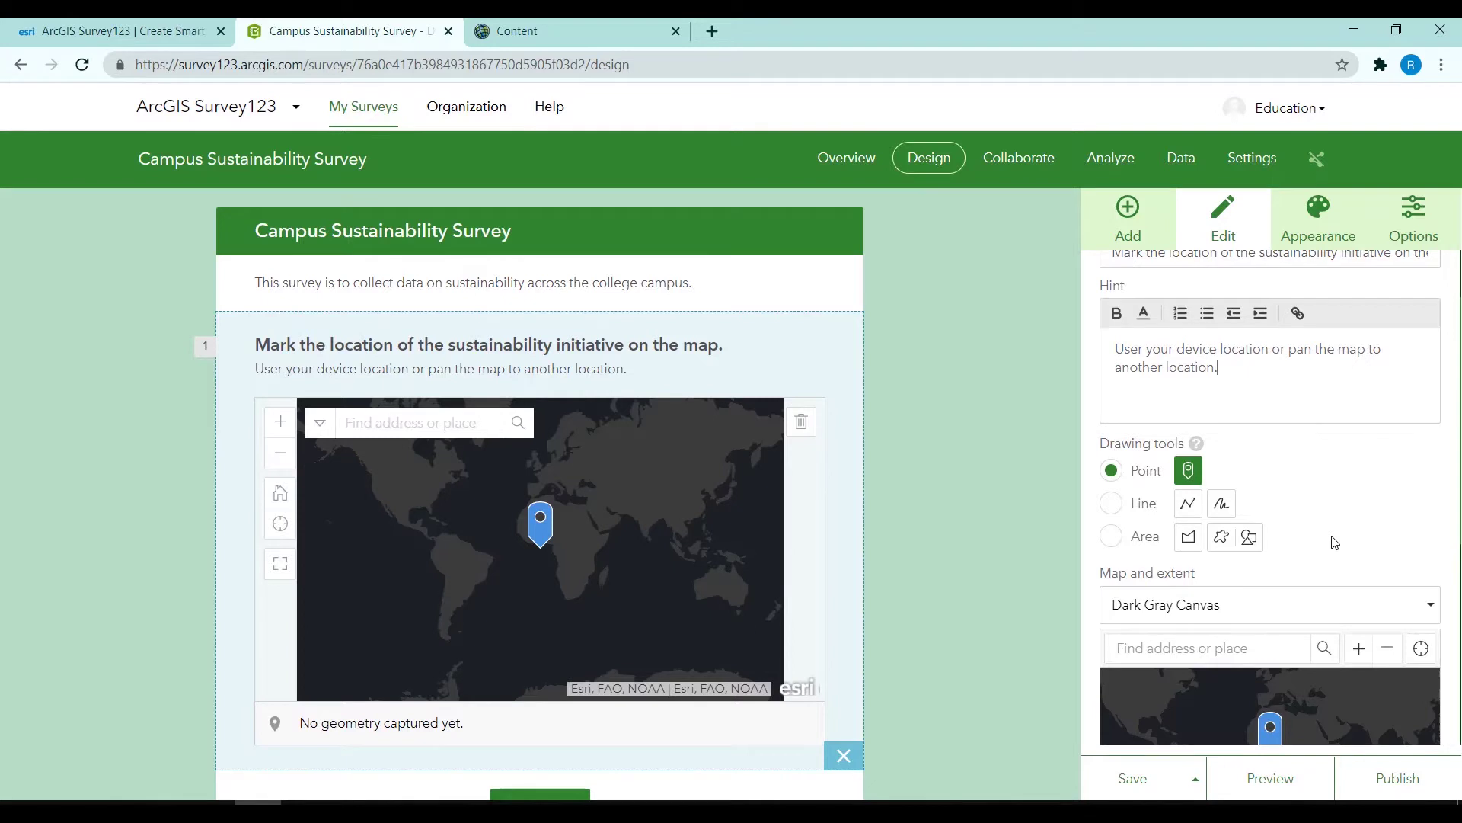
scroll(1375, 553, "down", 3)
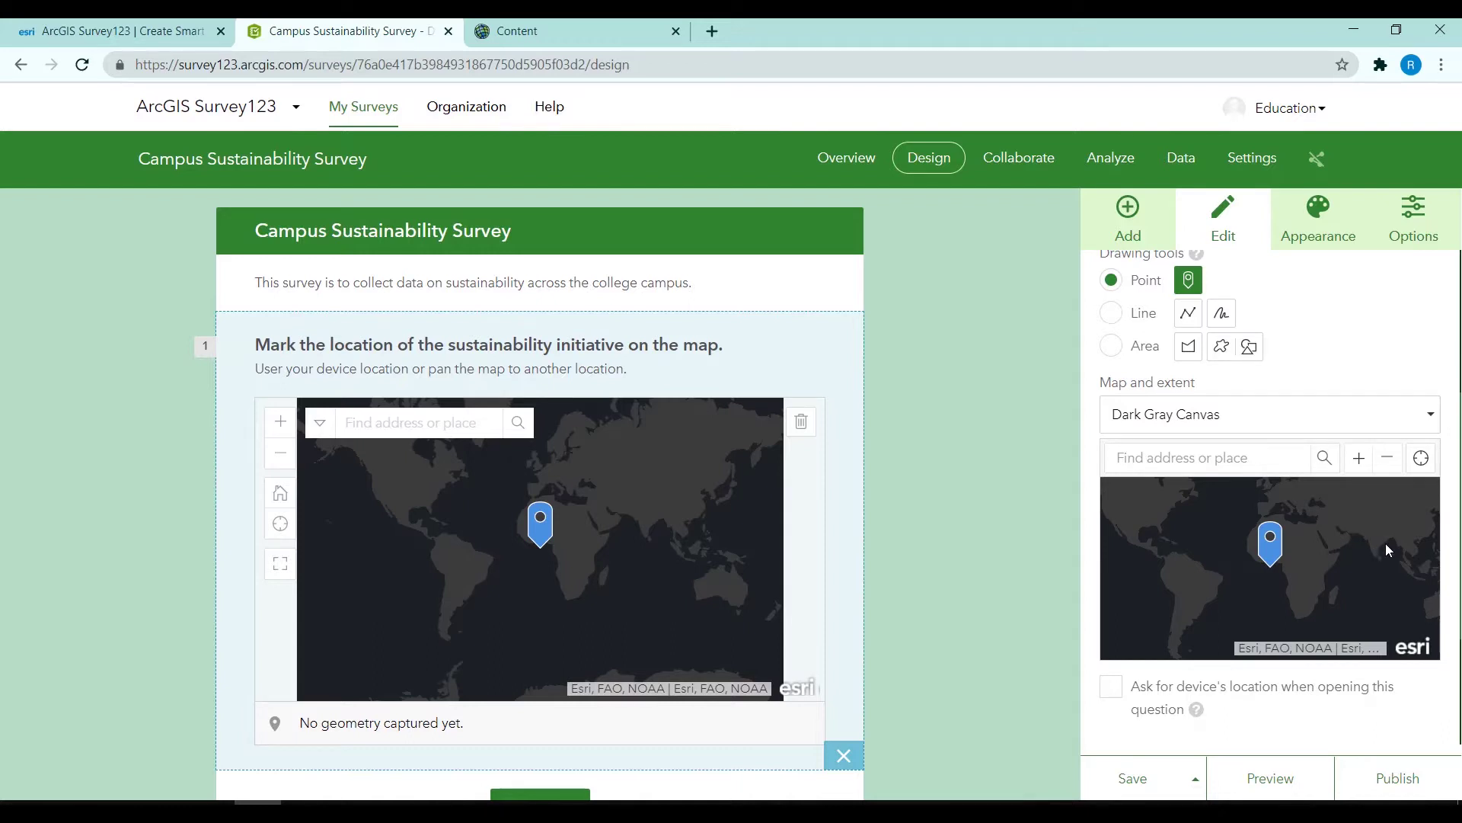
left_click(1322, 418)
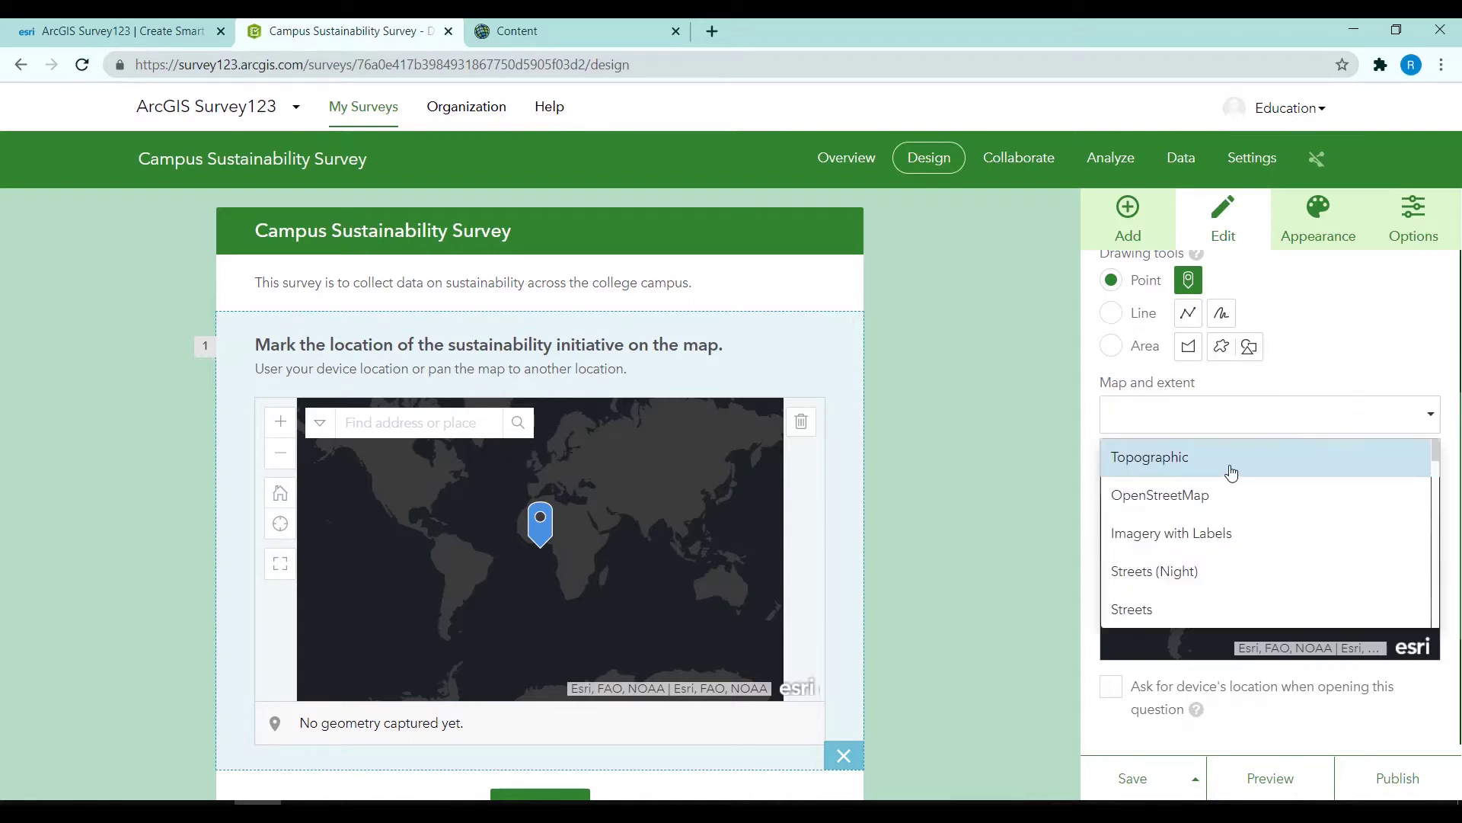
left_click(1231, 464)
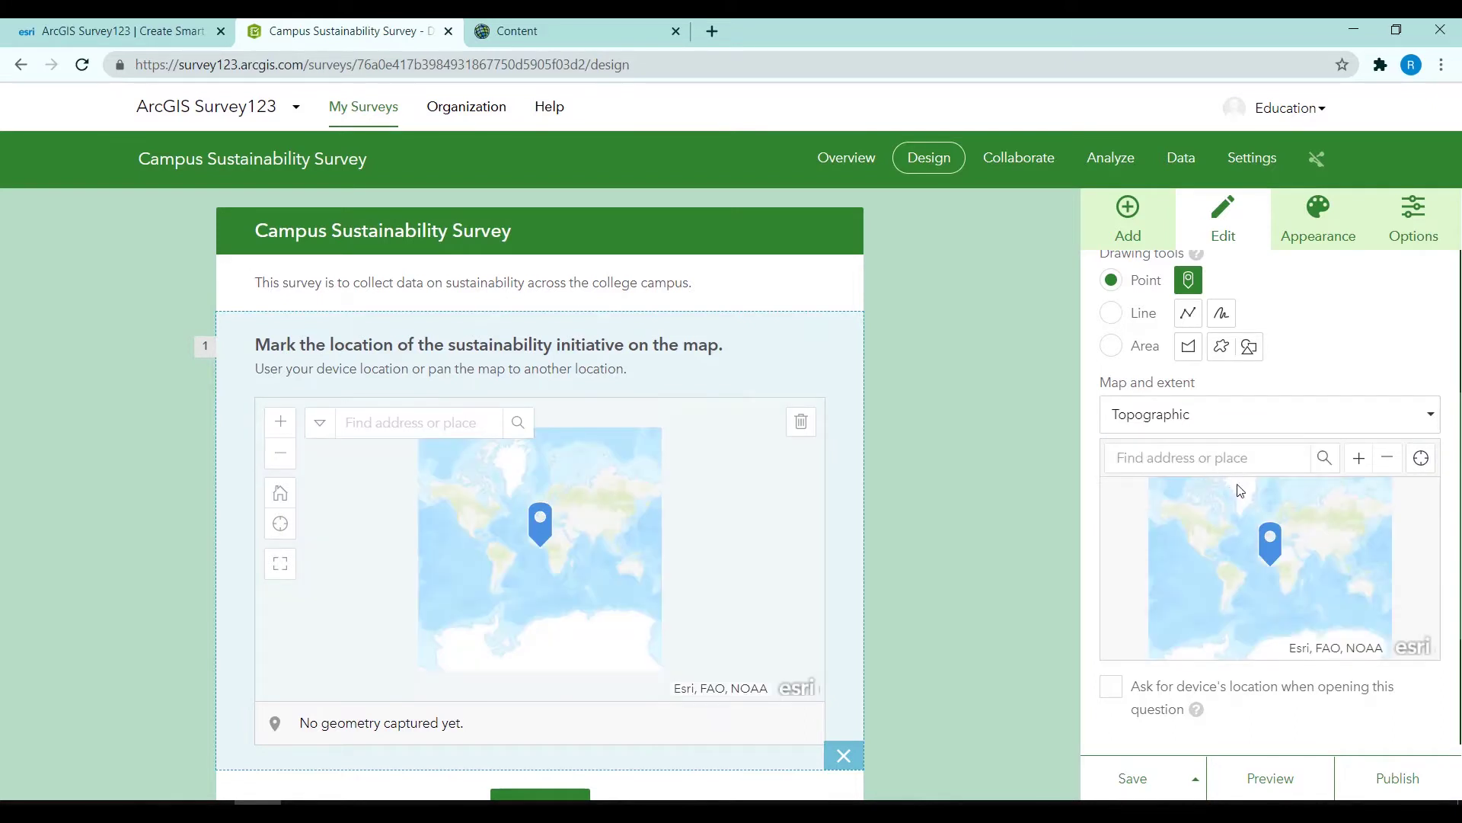
- Set the map question's default extent to a close view of Dublin city
left_click(1360, 459)
left_click(1360, 459)
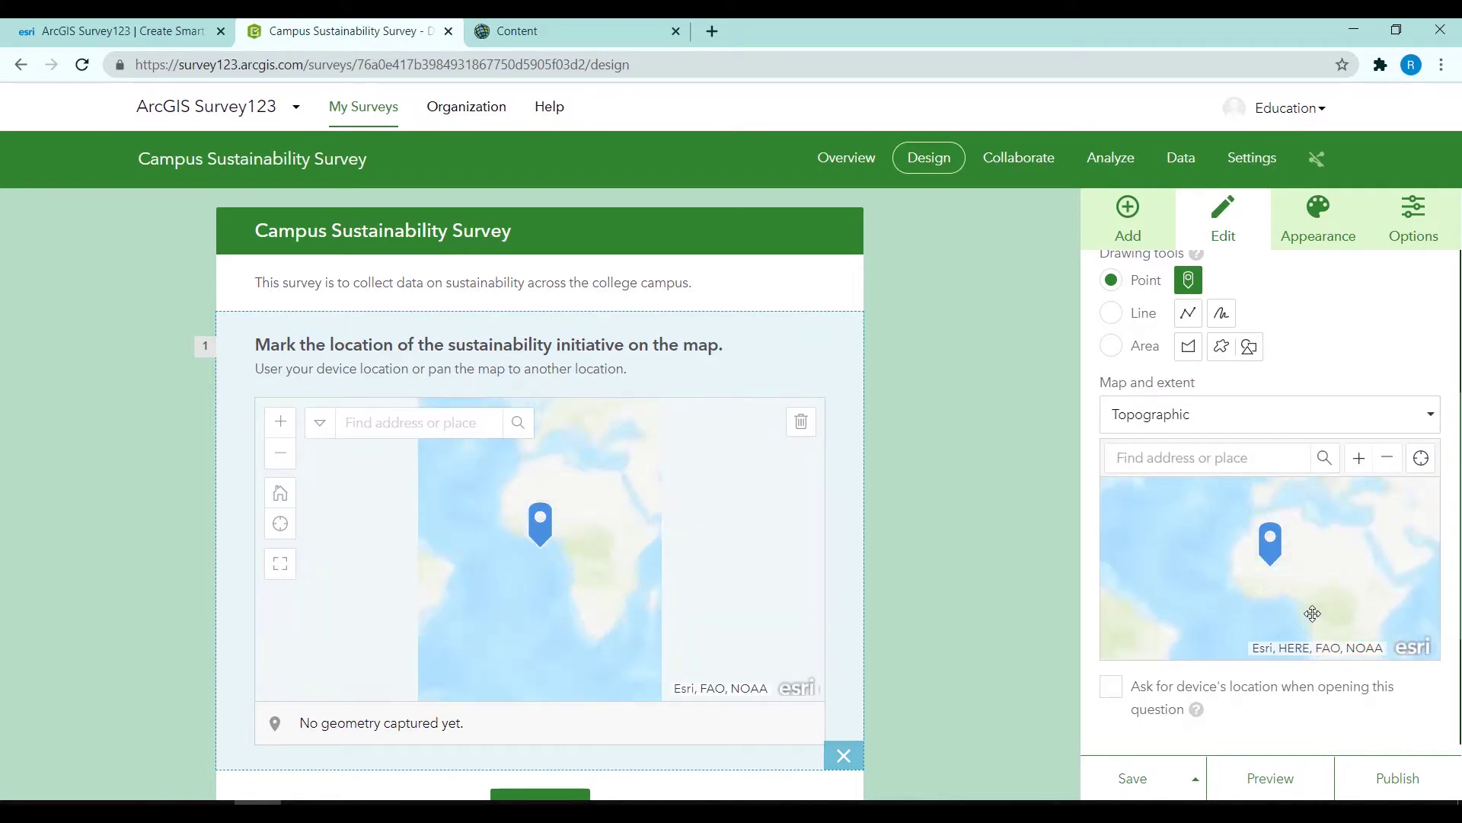
left_click(1363, 459)
left_click(1363, 460)
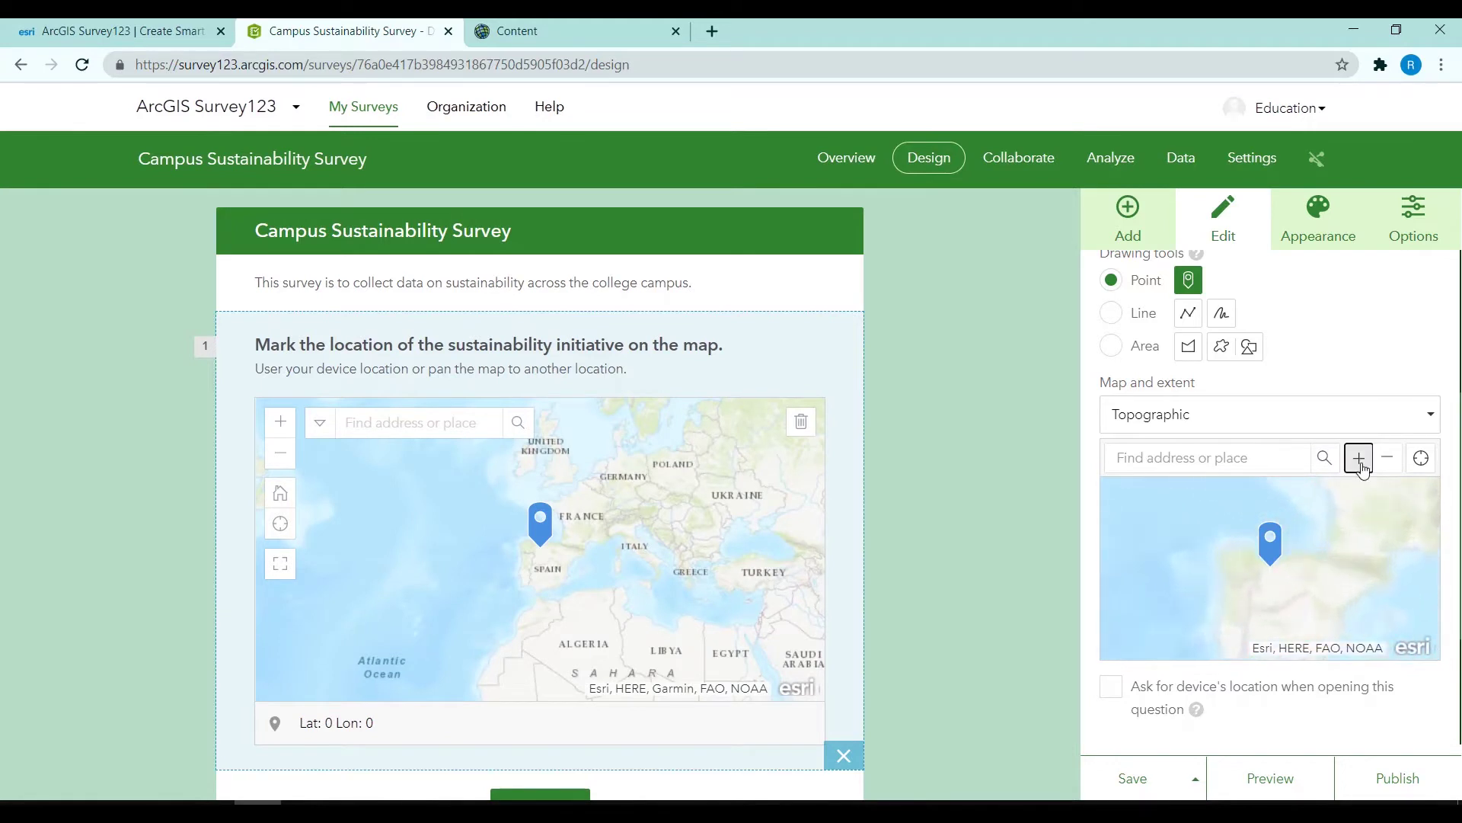
left_click(1361, 462)
left_click_drag(1355, 560, 1351, 702)
left_click_drag(1320, 531, 1322, 614)
left_click_drag(1303, 534, 1324, 610)
left_click(1442, 508)
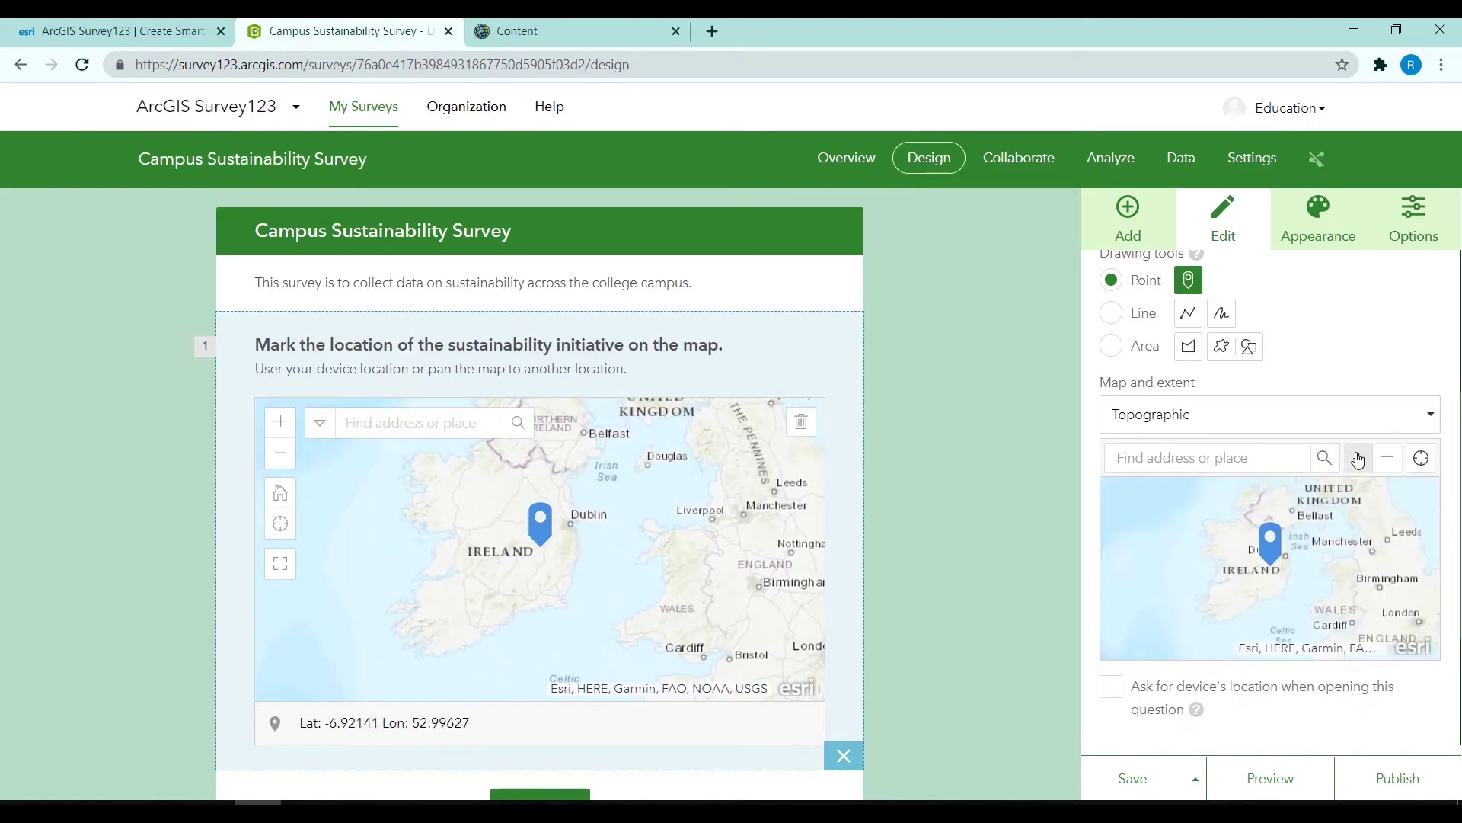
left_click(1358, 458)
left_click(1359, 458)
left_click(1359, 458)
left_click_drag(1348, 533, 1197, 616)
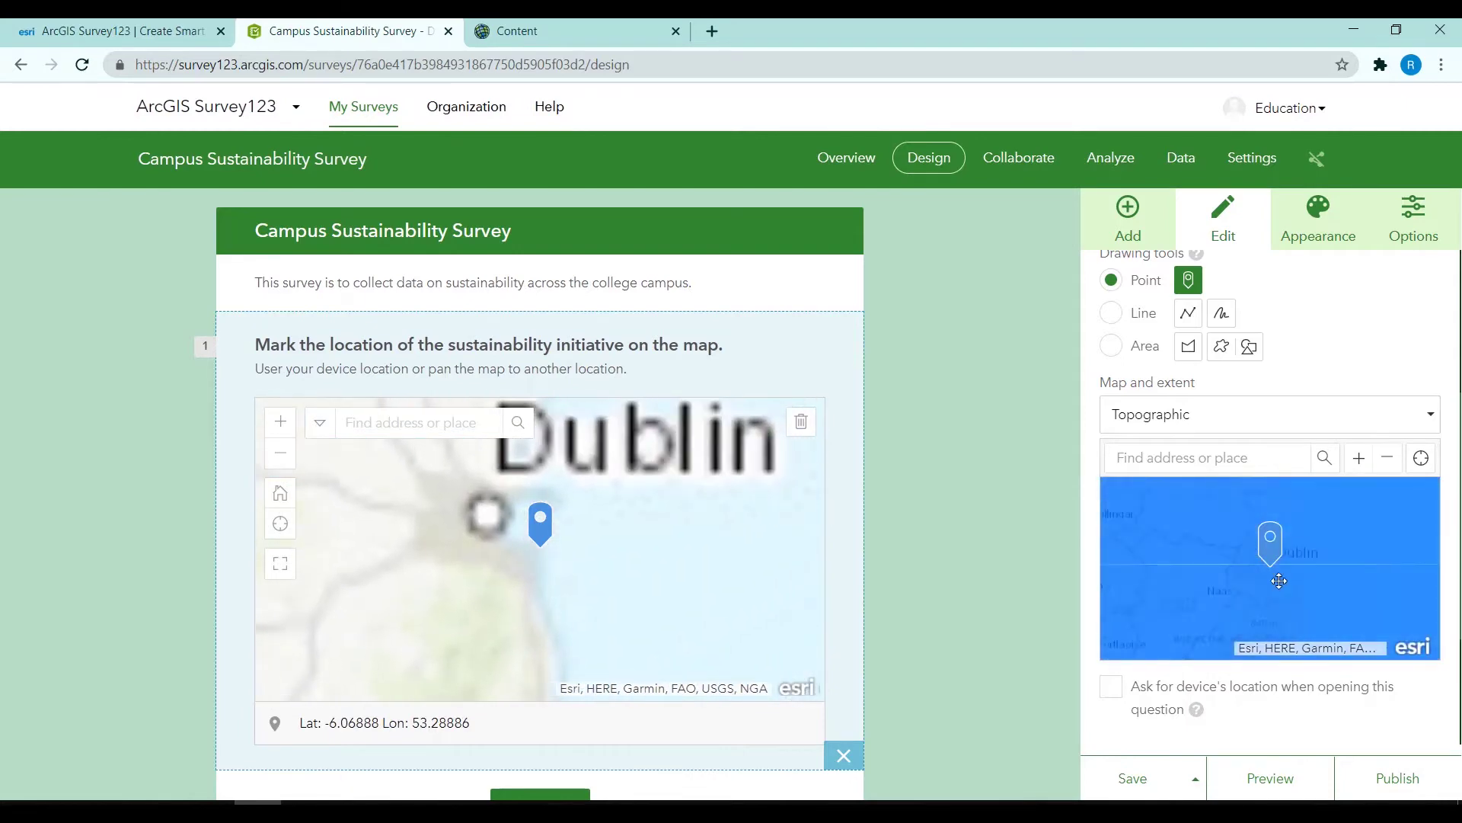
left_click(1359, 458)
left_click(1359, 459)
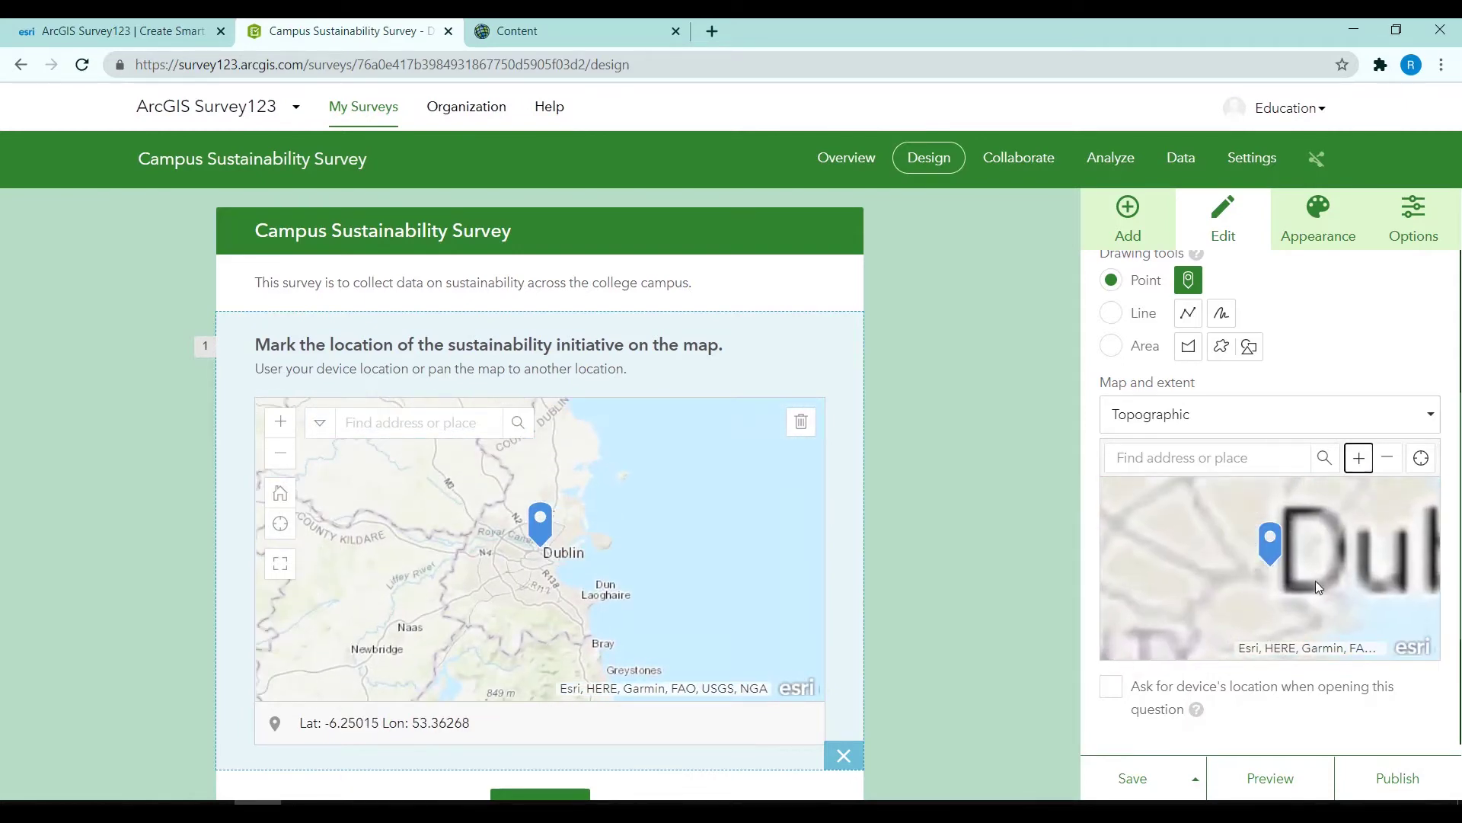
left_click_drag(1316, 579, 1339, 518)
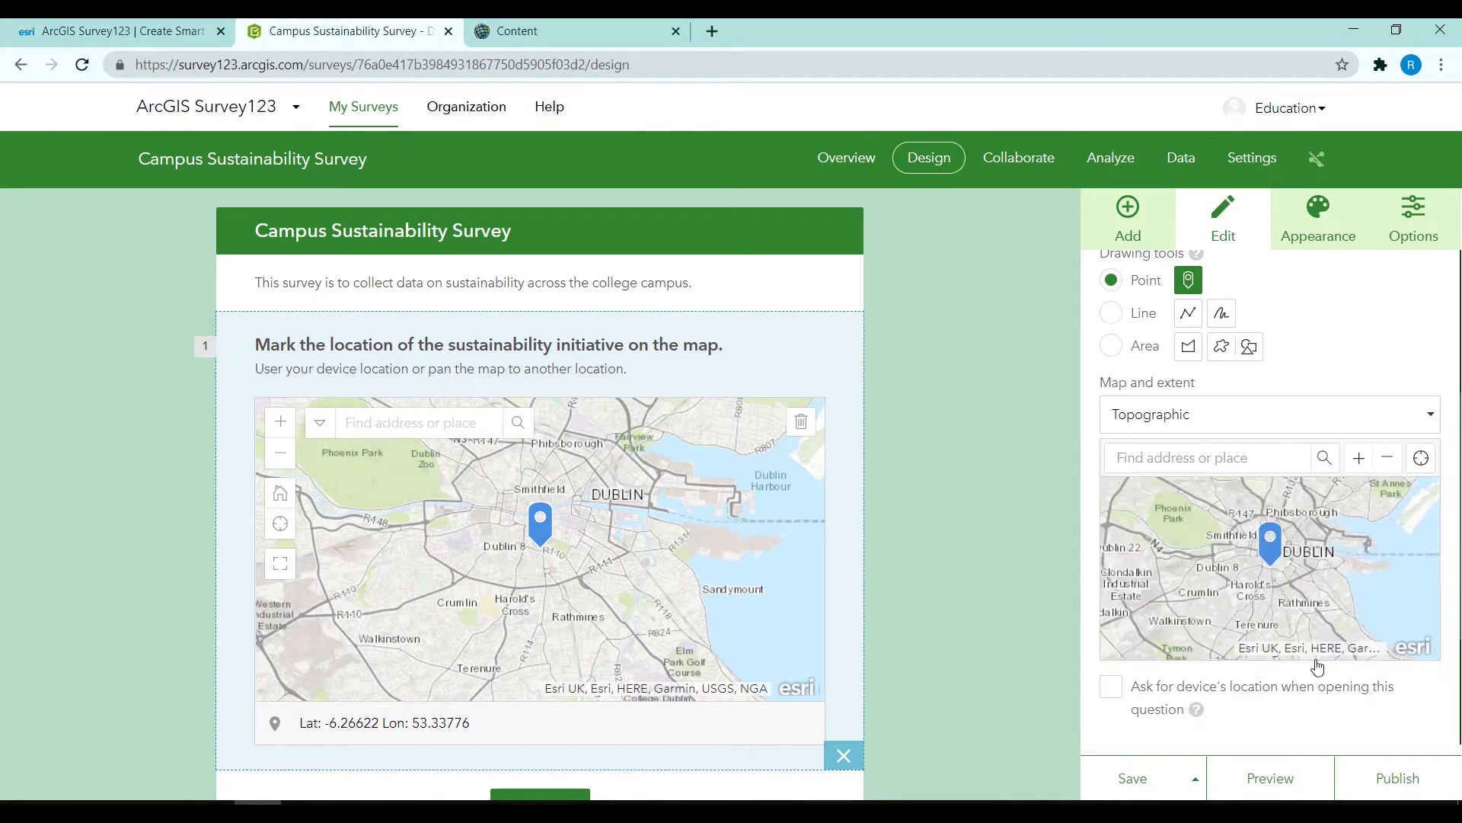
- Make the map question required, have it ask for the device's location on opening, and save the survey
left_click(1112, 701)
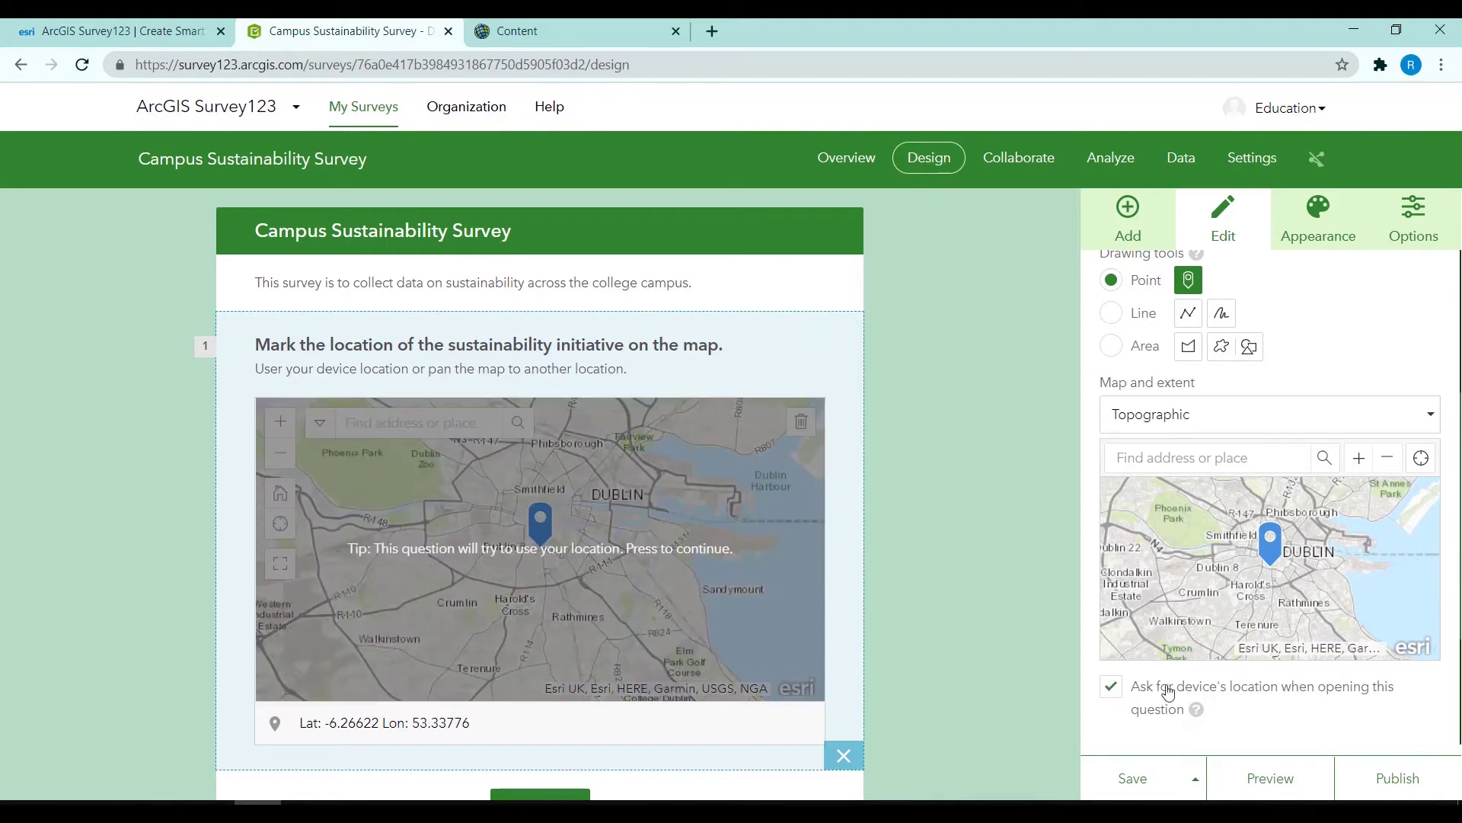
scroll(1112, 701, "down", 3)
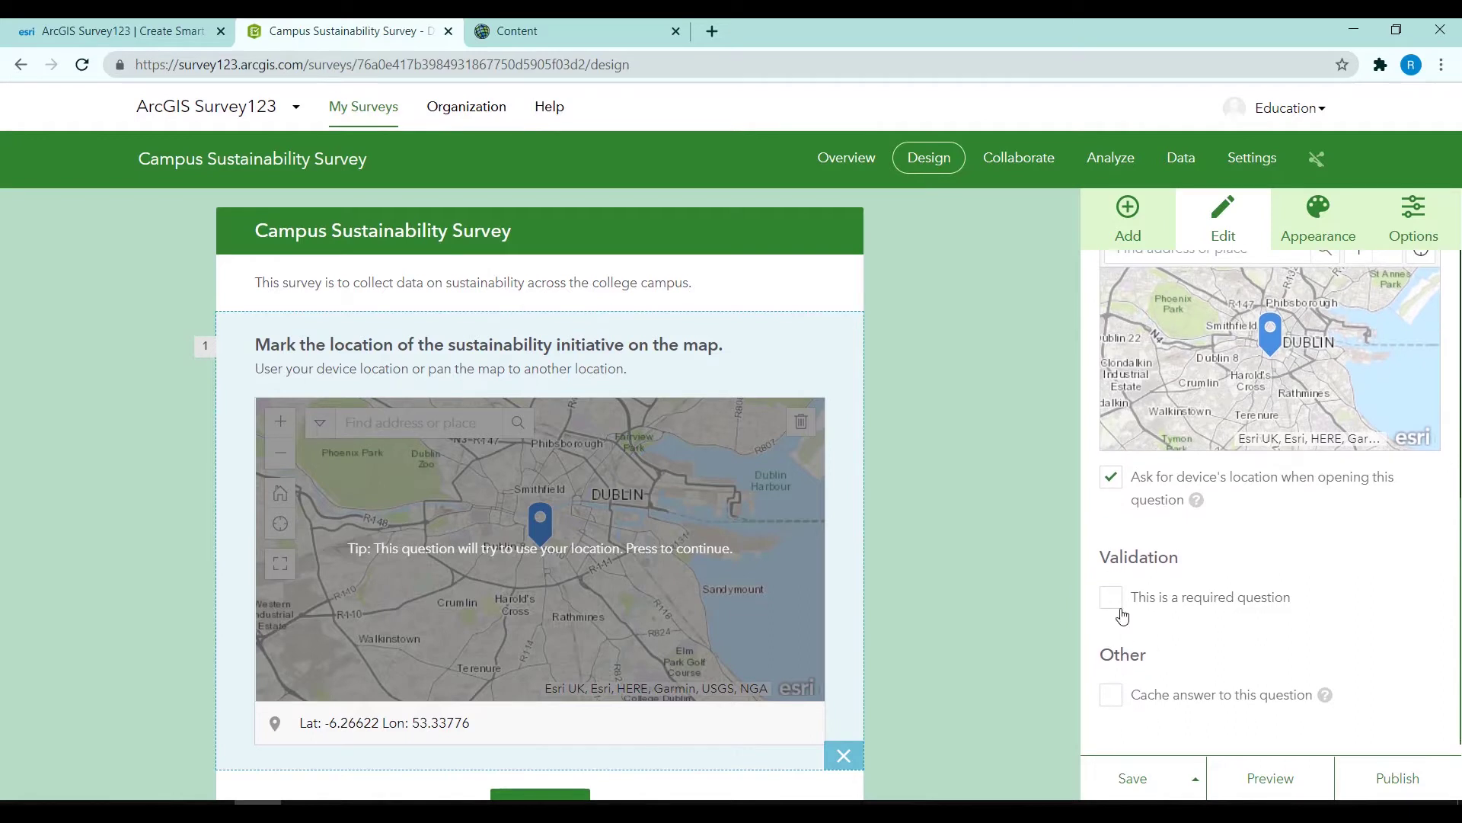
left_click(1113, 613)
left_click(1143, 778)
- Add a required single-line text question labelled "What is the sustainability initiative in this location?"
left_click(1110, 228)
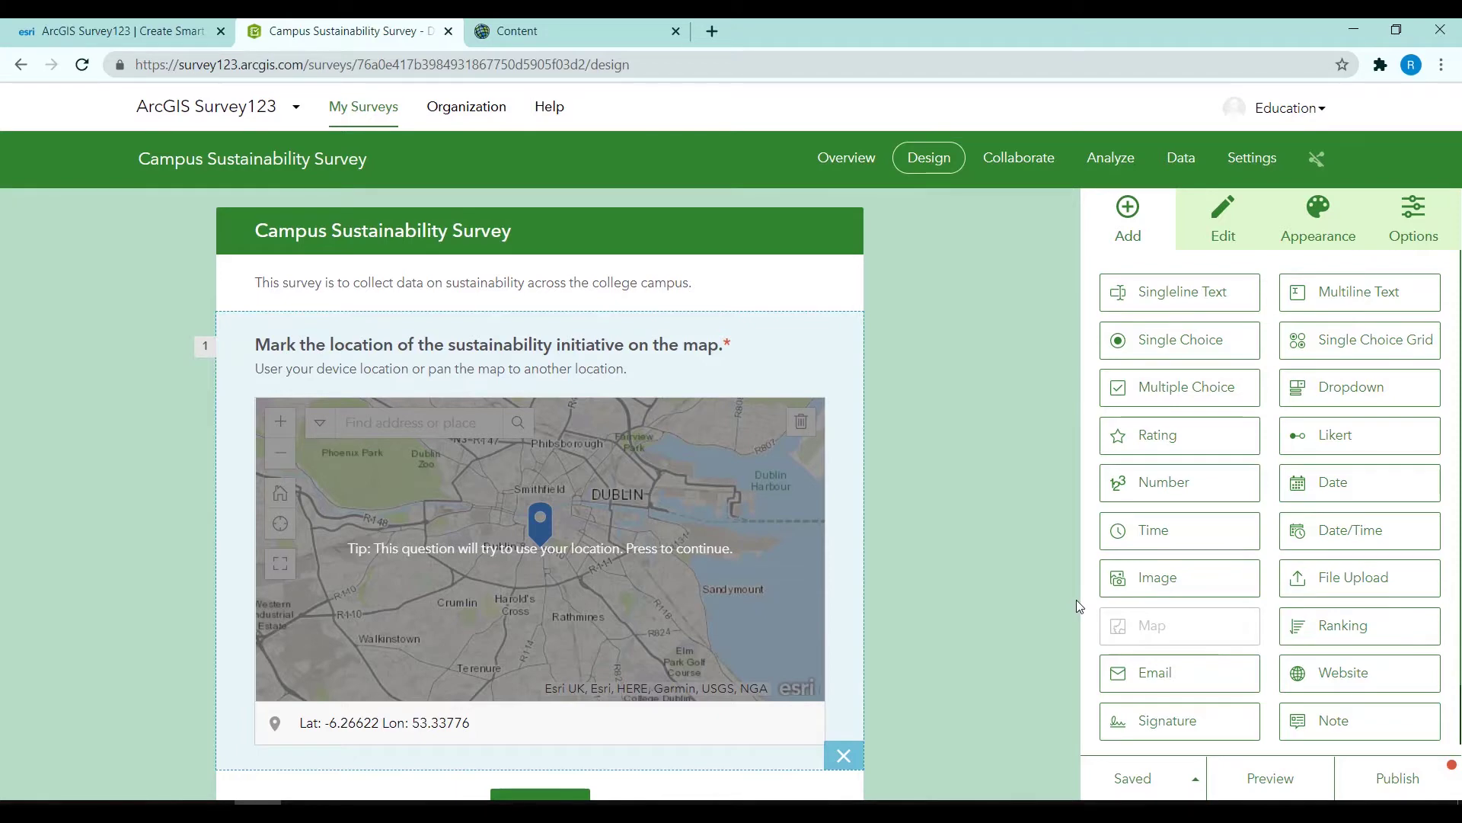
left_click(1173, 293)
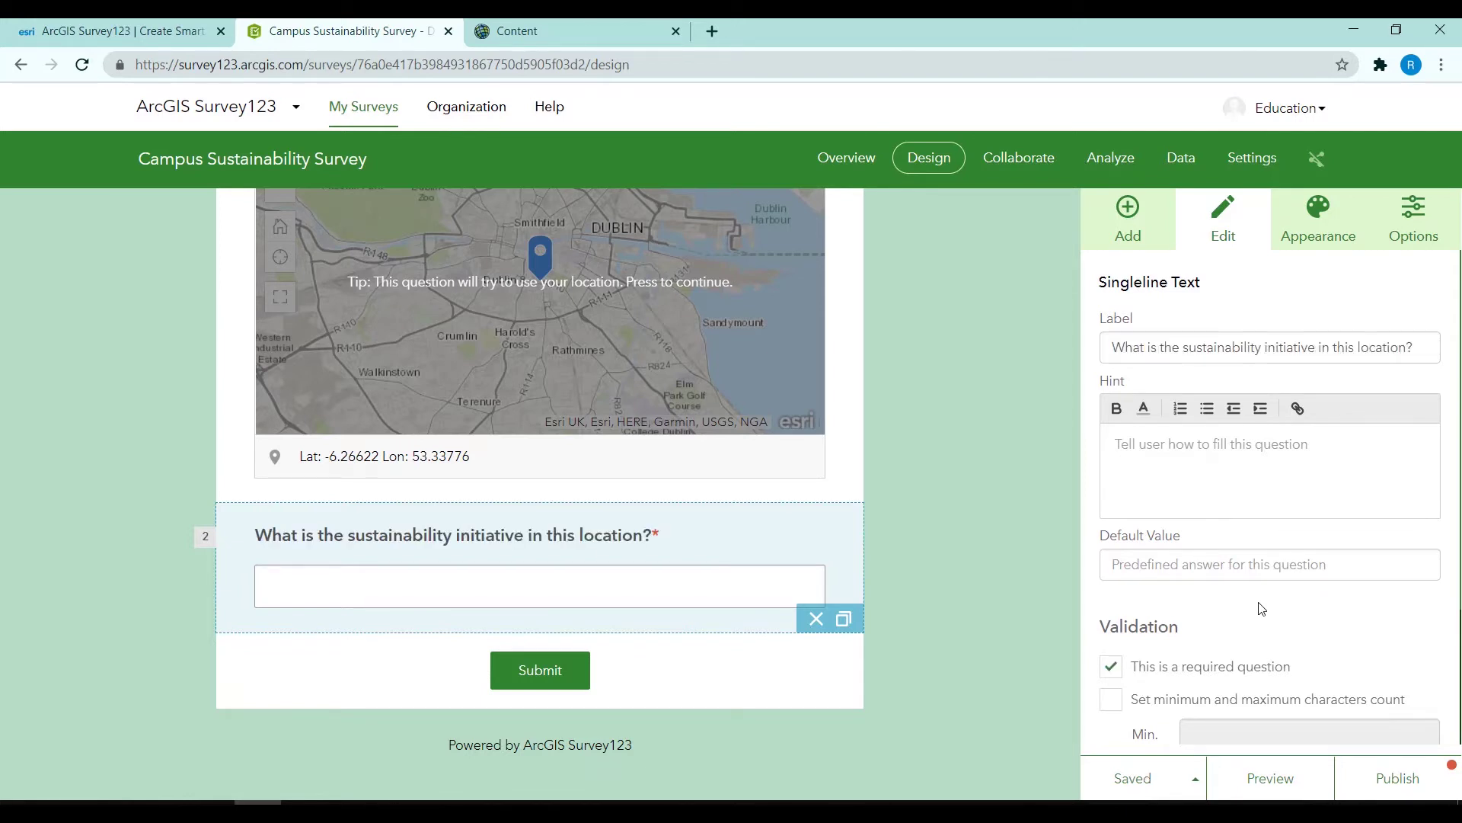
- Add a multiple choice question "Who is most likely to use this measure? Choose as many options as appropriate." with choices Student, Staff and Visitor
left_click(1124, 223)
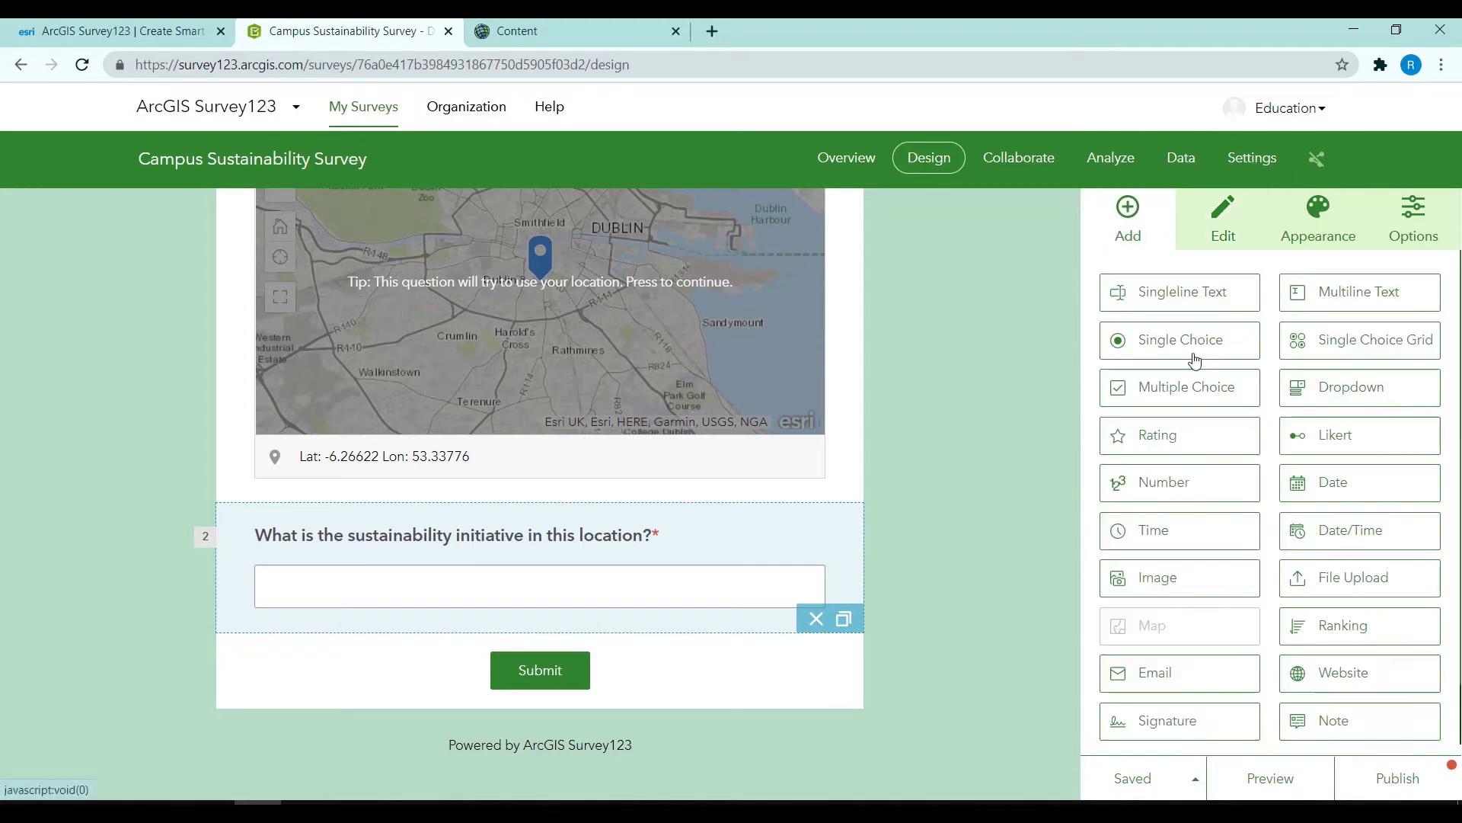
left_click(1207, 390)
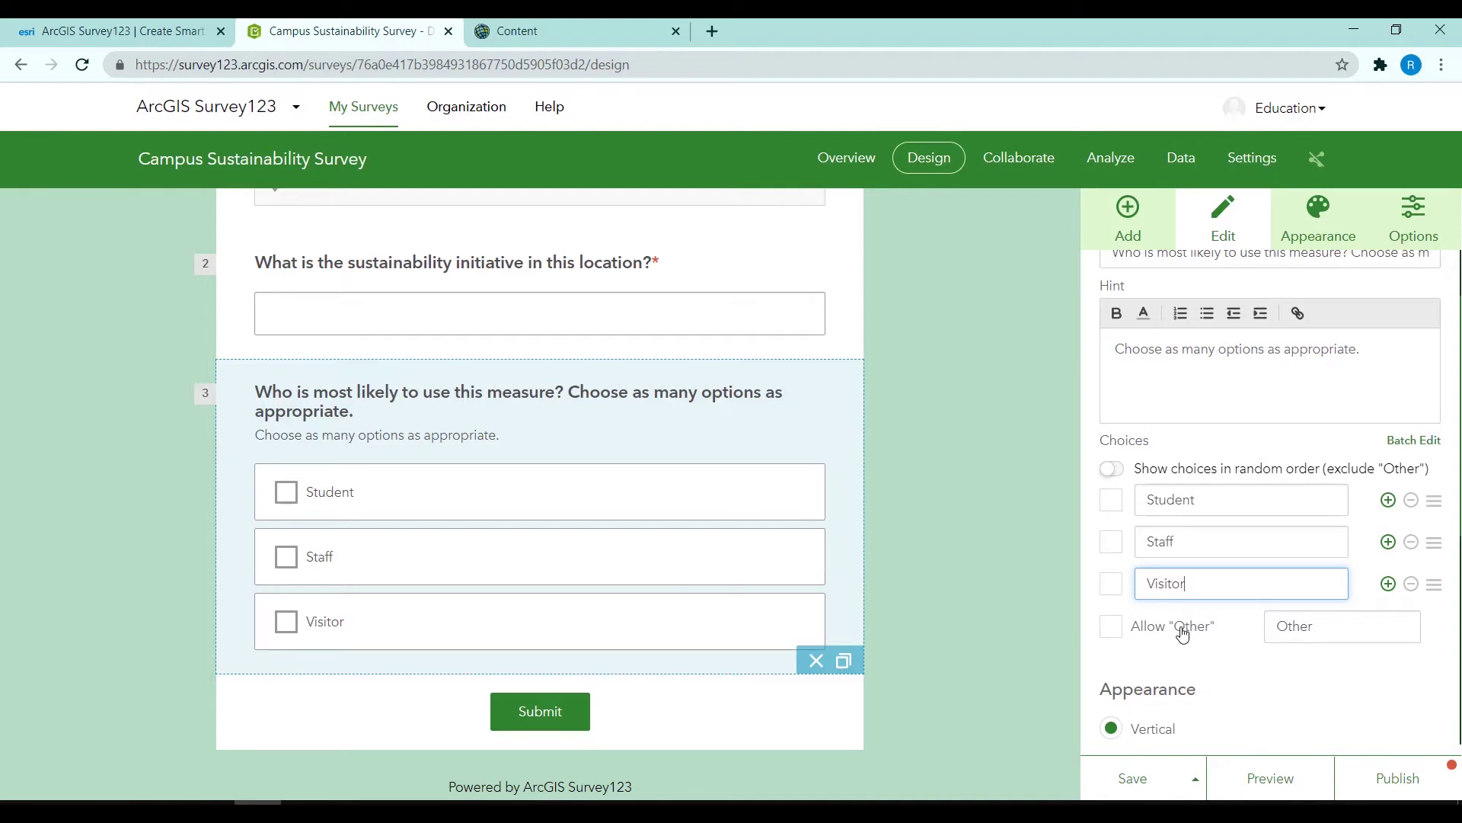
scroll(1182, 635, "down", 3)
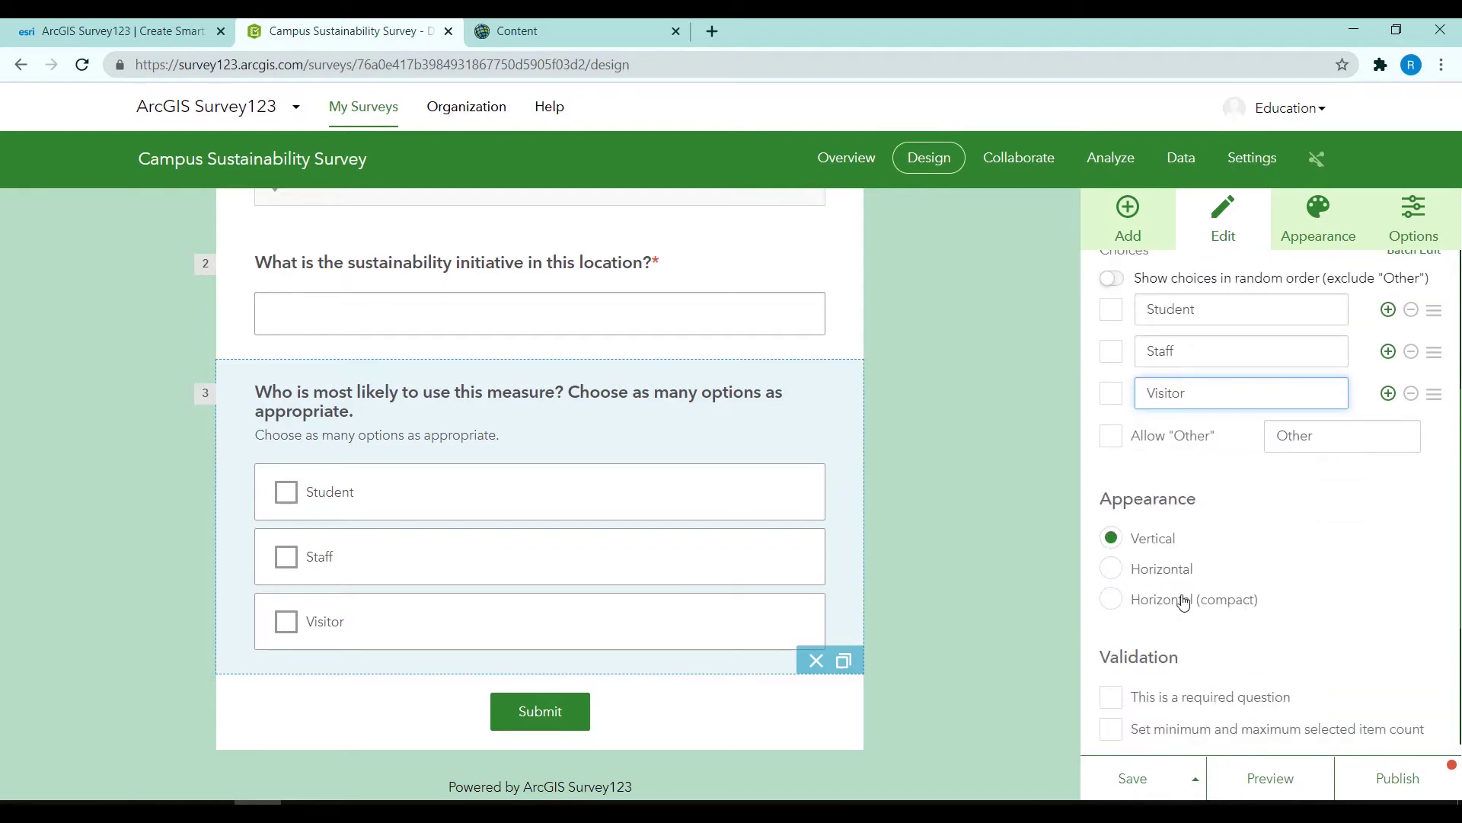
- Try the Horizontal layout and the built-in "Other" option on the multiple choice question
left_click(1112, 570)
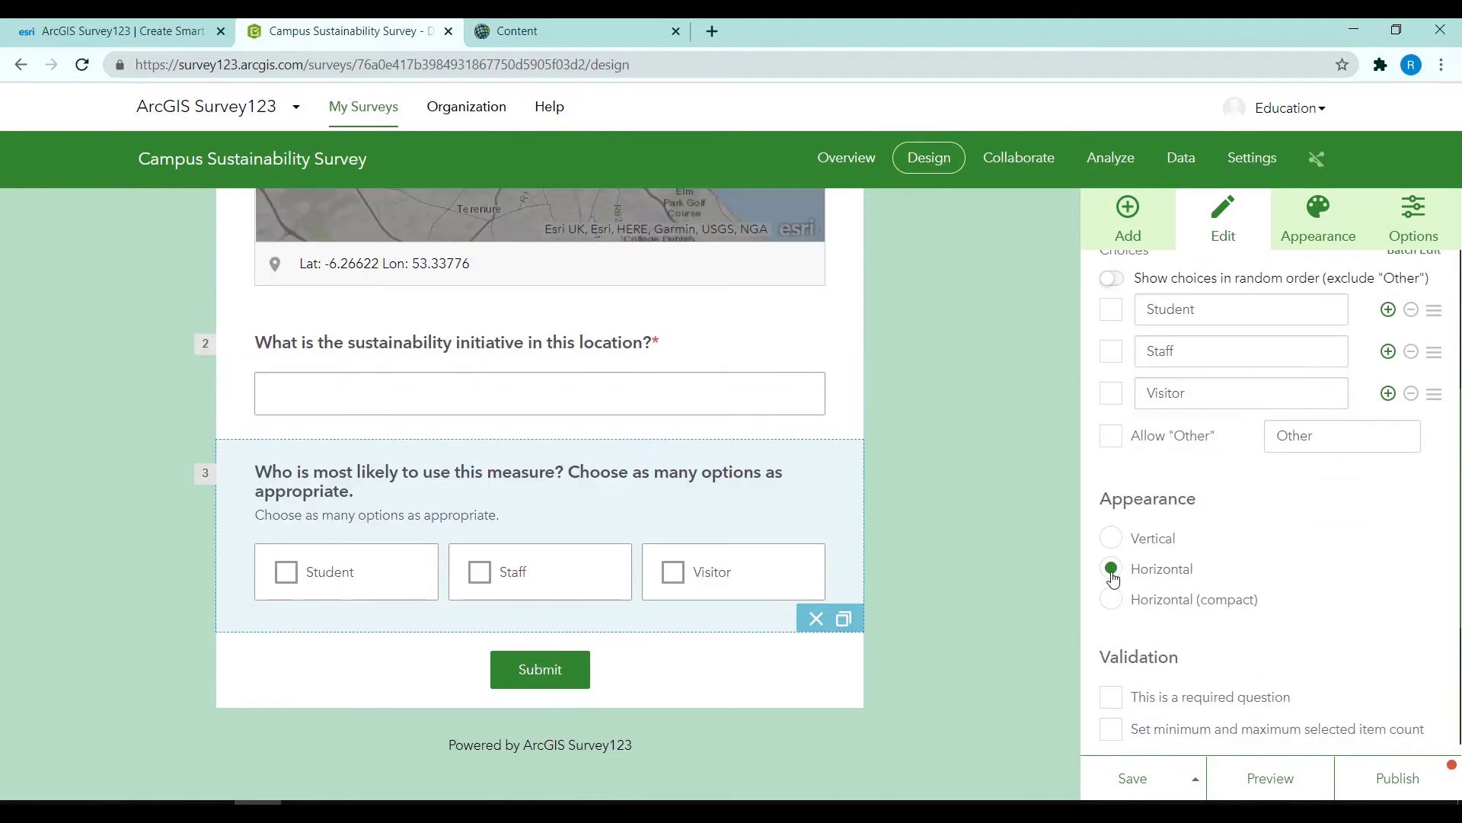
left_click(1111, 437)
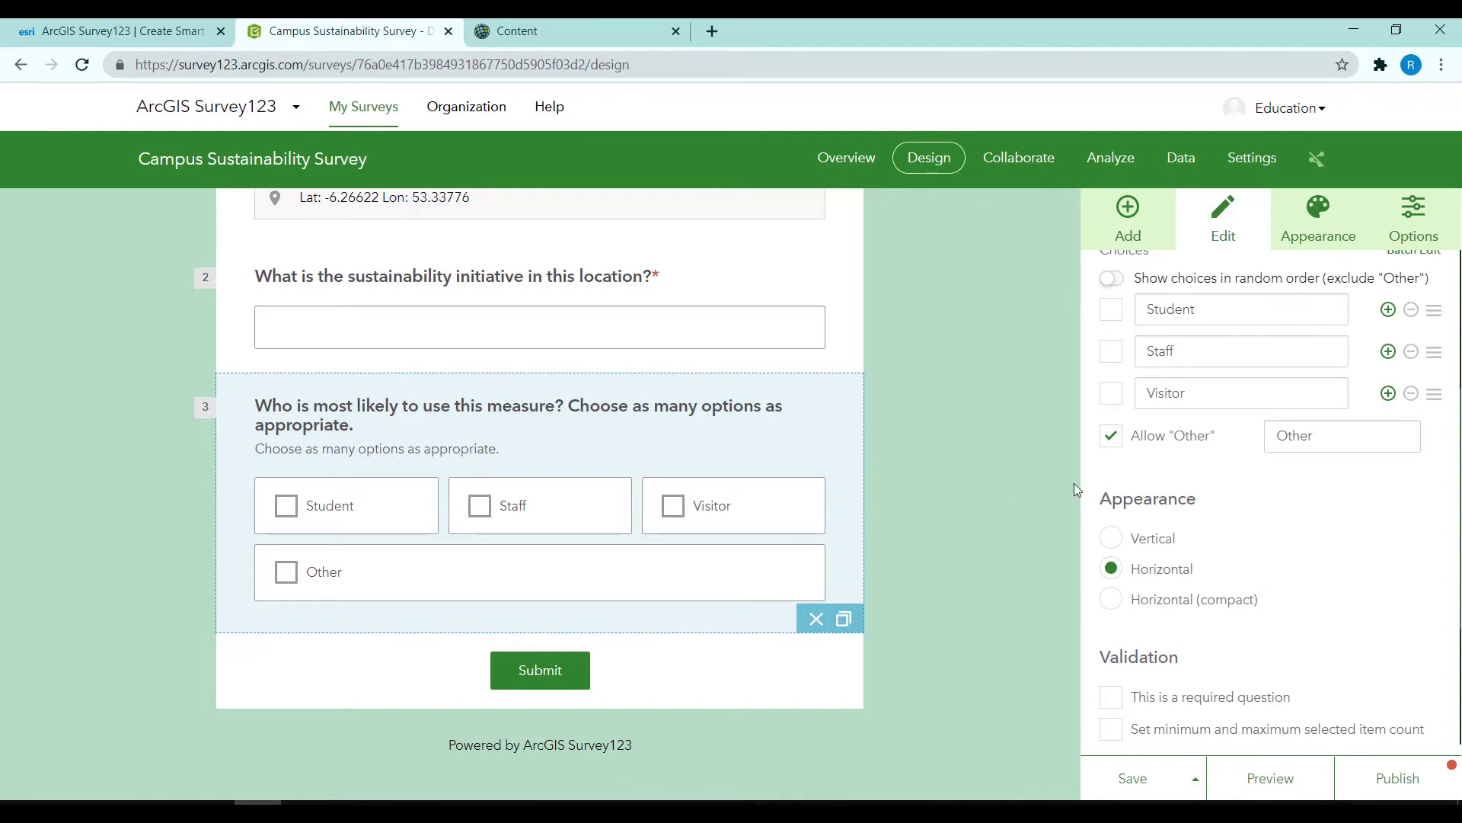
left_click(1110, 436)
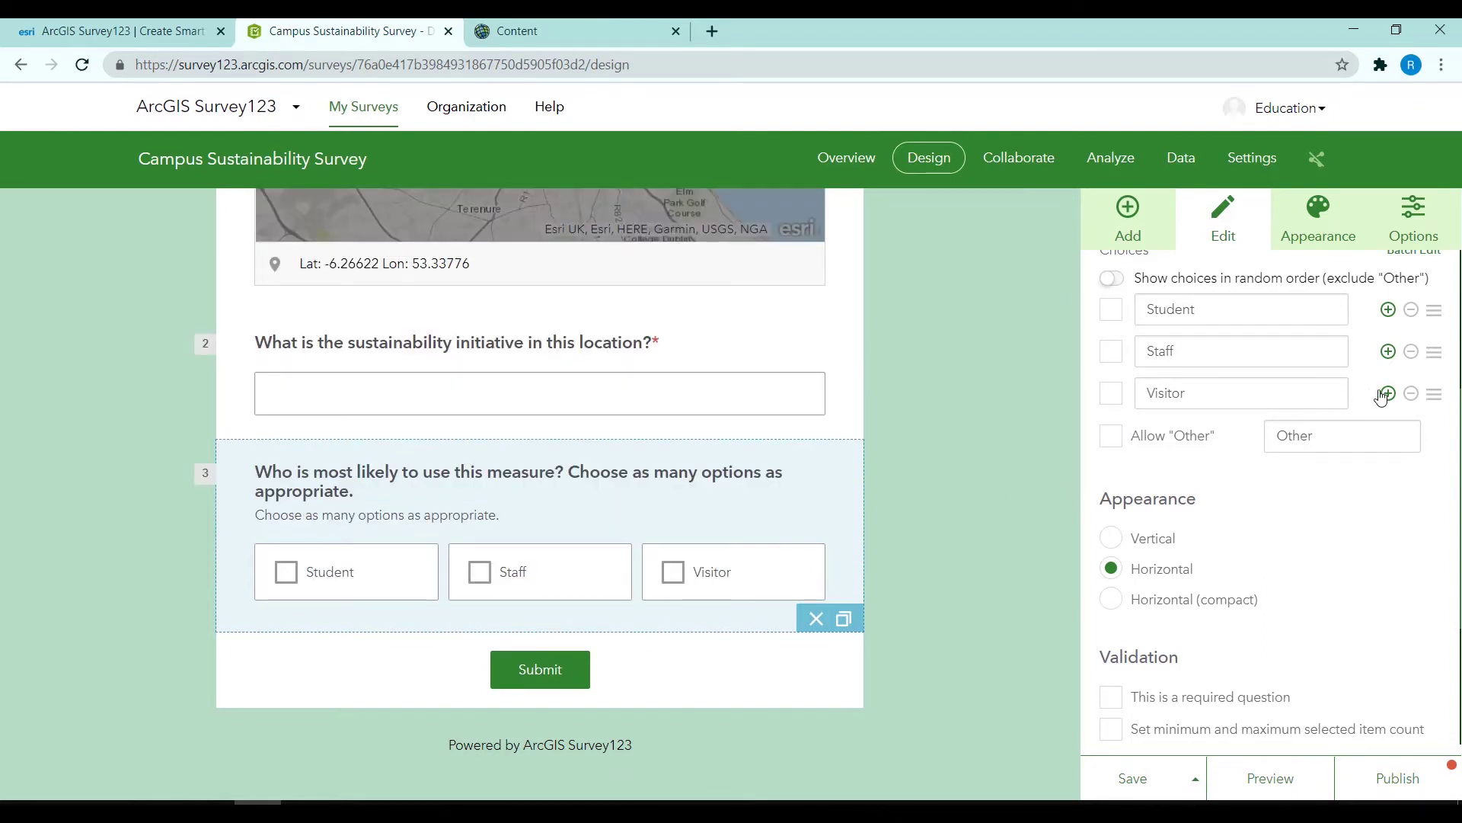
- Add a fourth choice named "Other" and set the choices' appearance to Horizontal (compact)
left_click(1387, 393)
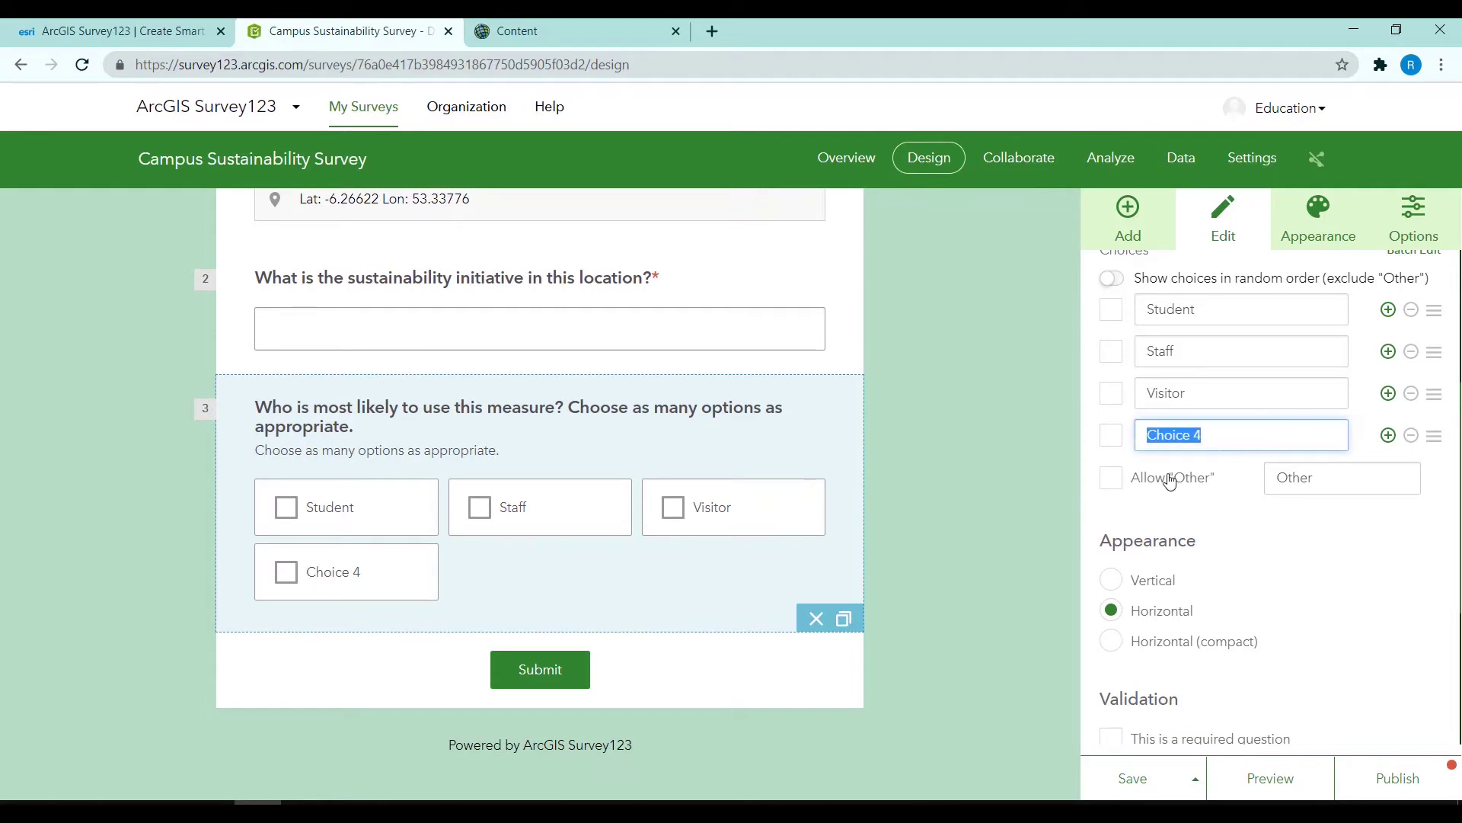
type("Other")
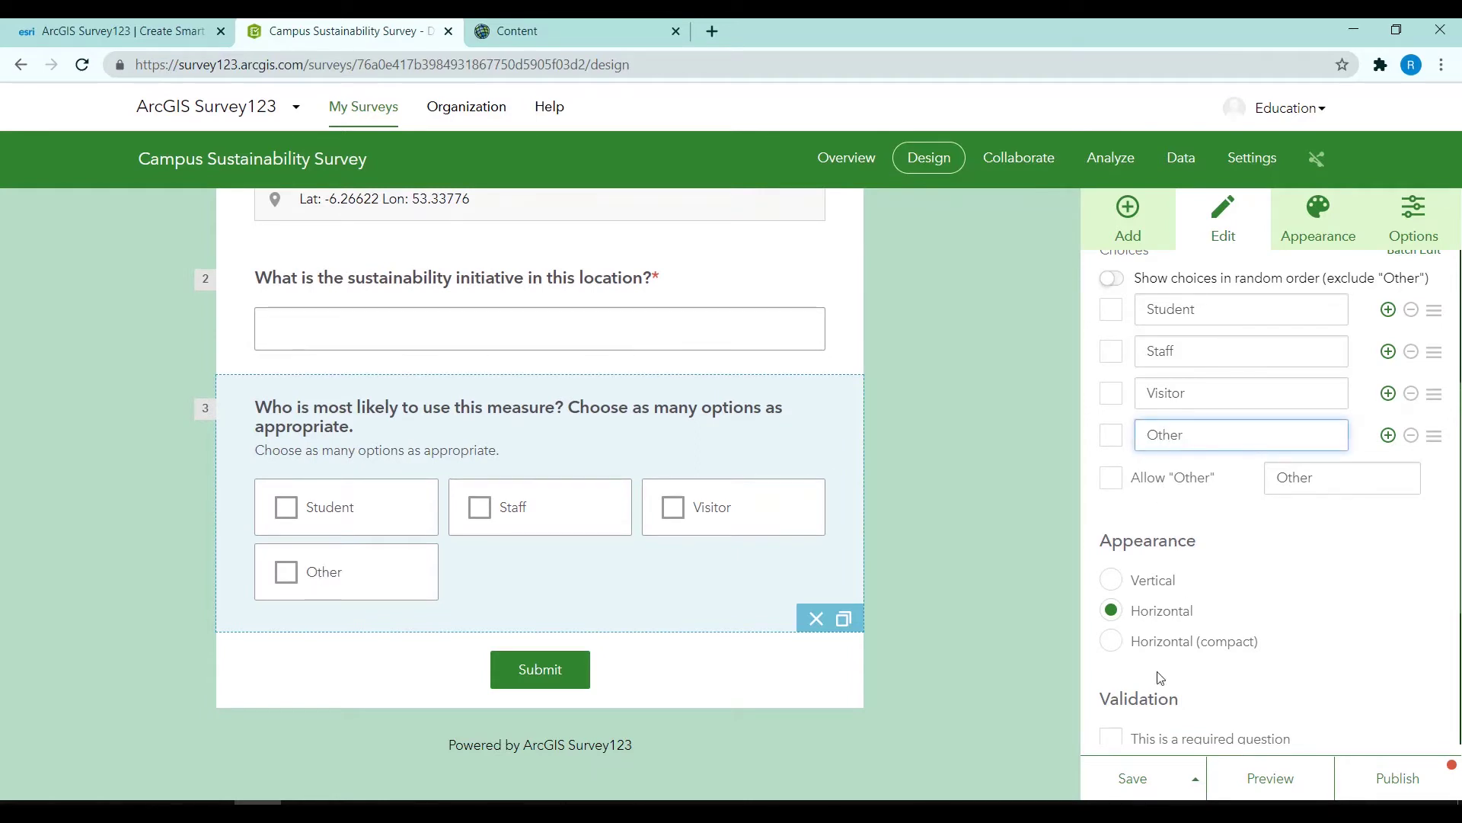
left_click(1113, 645)
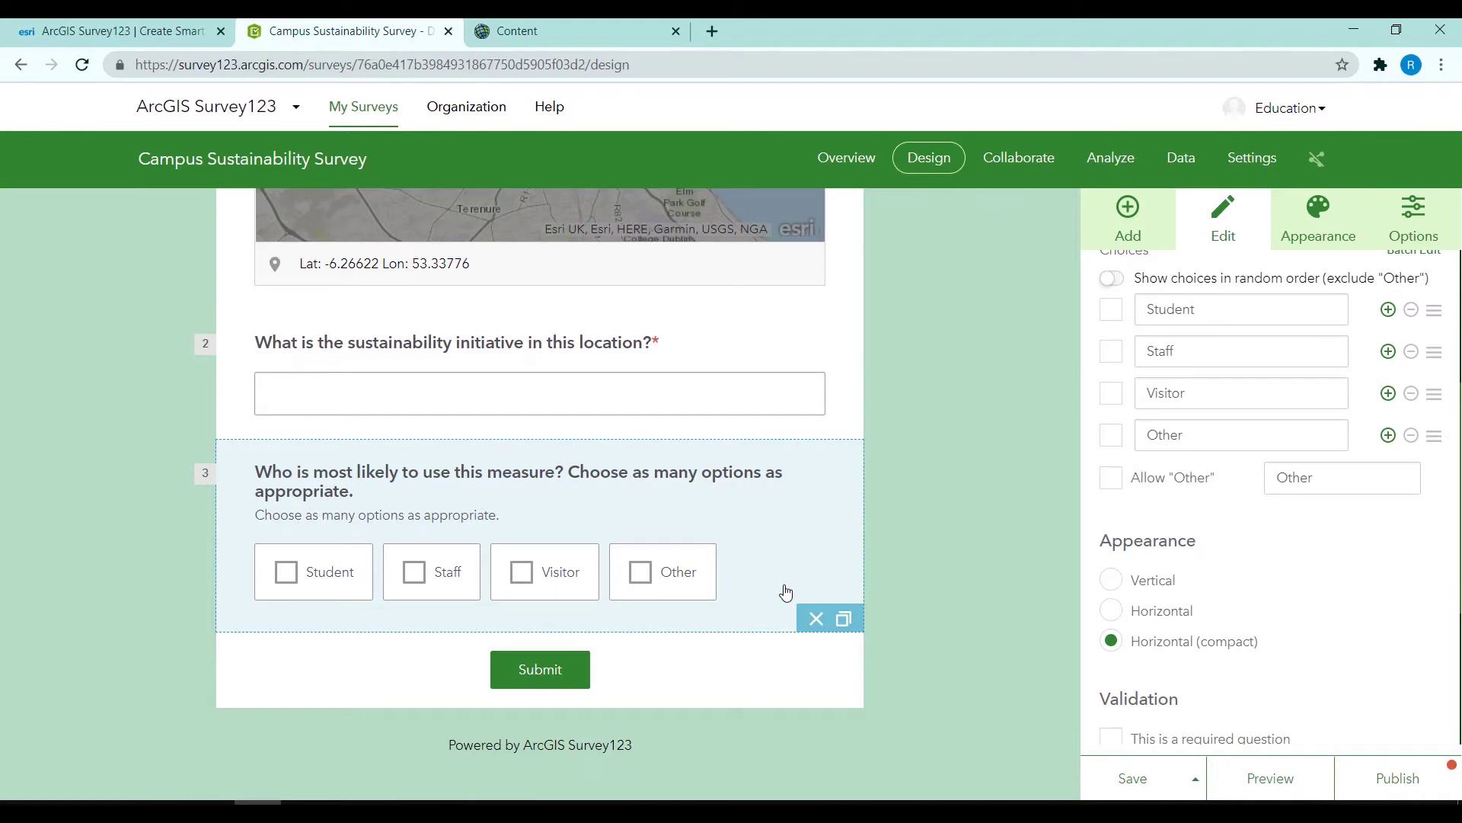
- Add a required five-point Likert question "Do you agree that this is a worthwhile sustainability initiative?" with a hint to choose one answer, and save the survey
left_click(1147, 234)
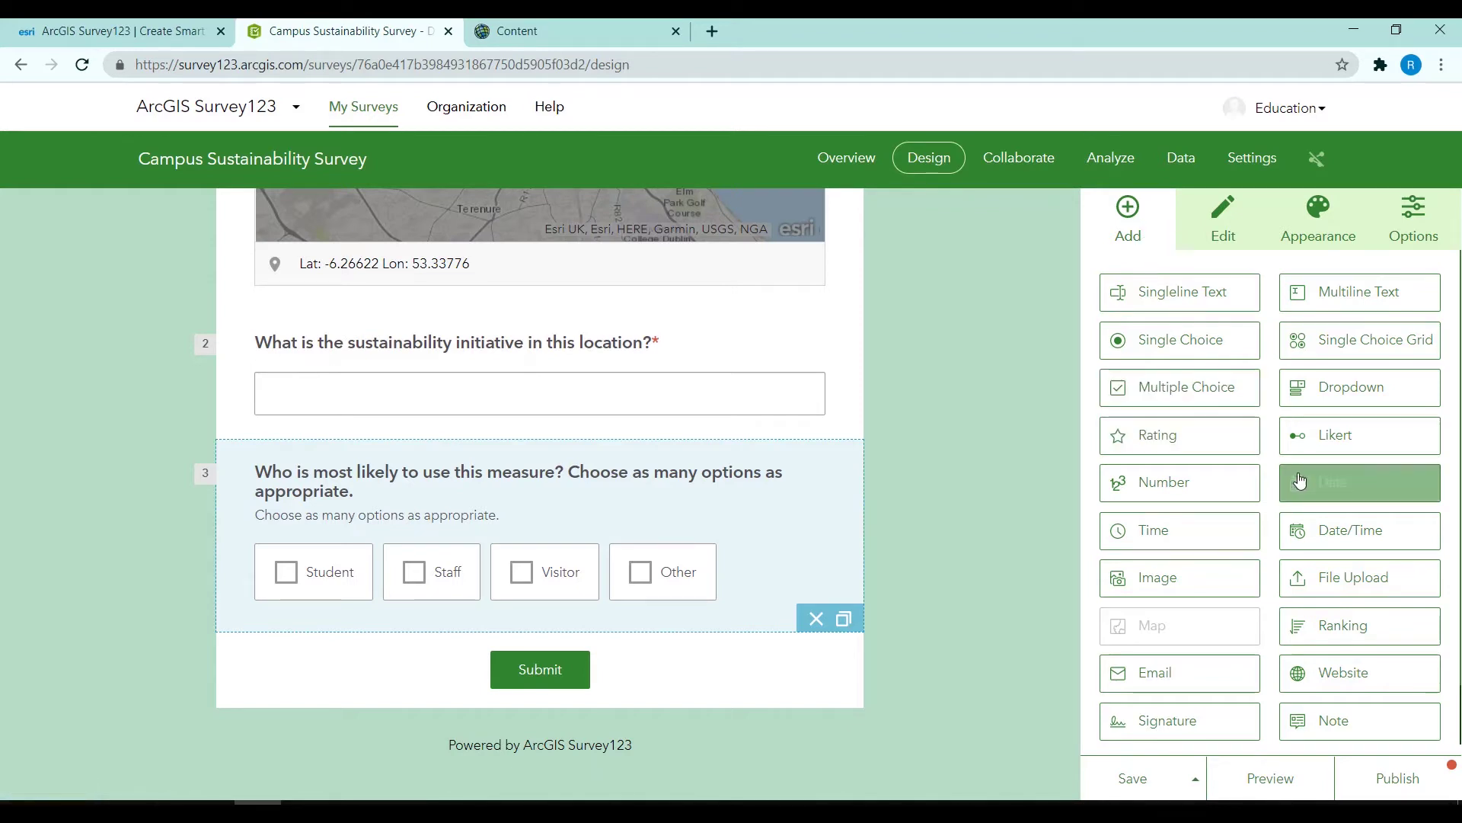
left_click(1329, 436)
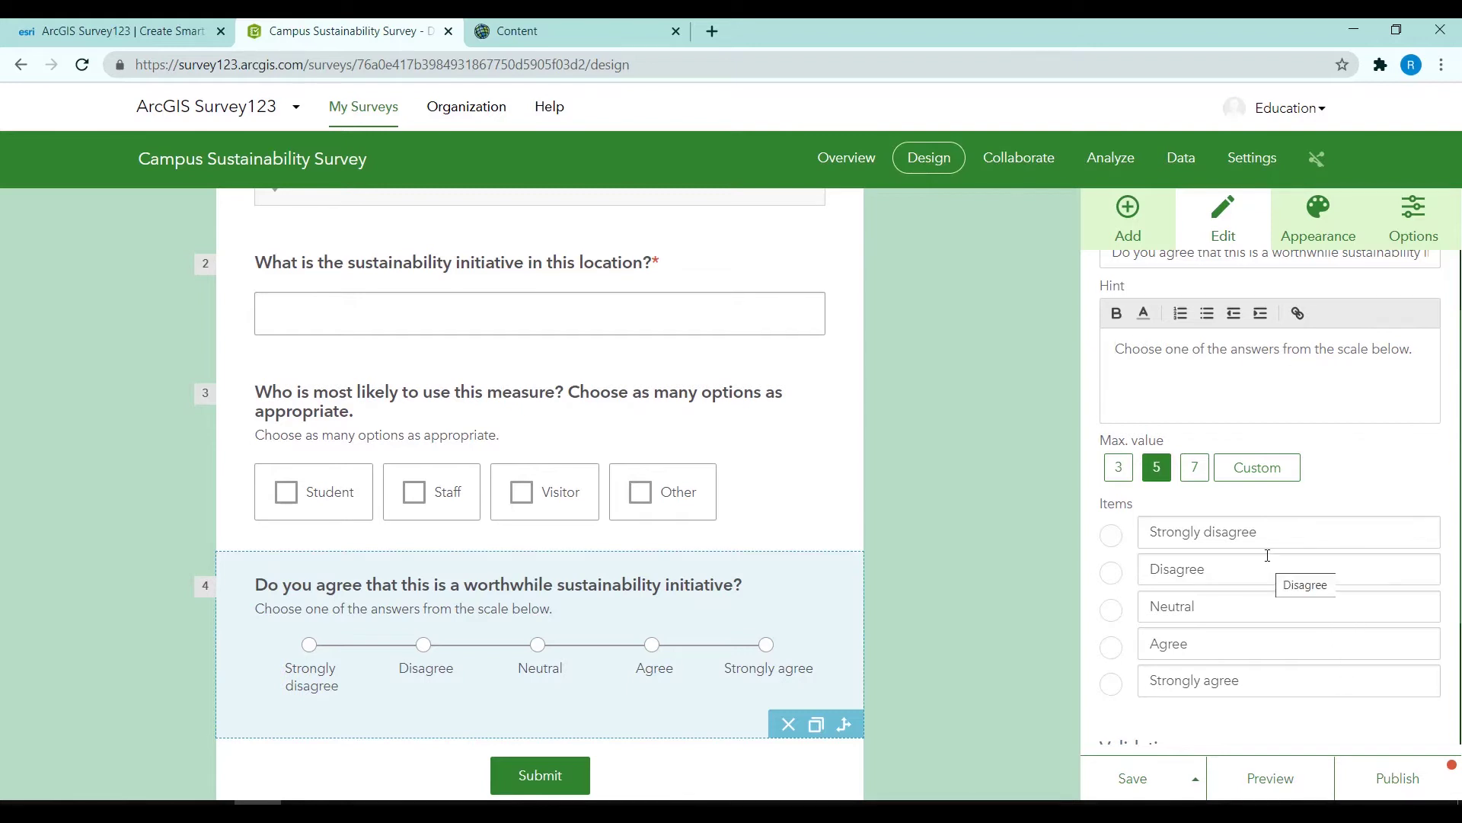
scroll(1282, 647, "down", 2)
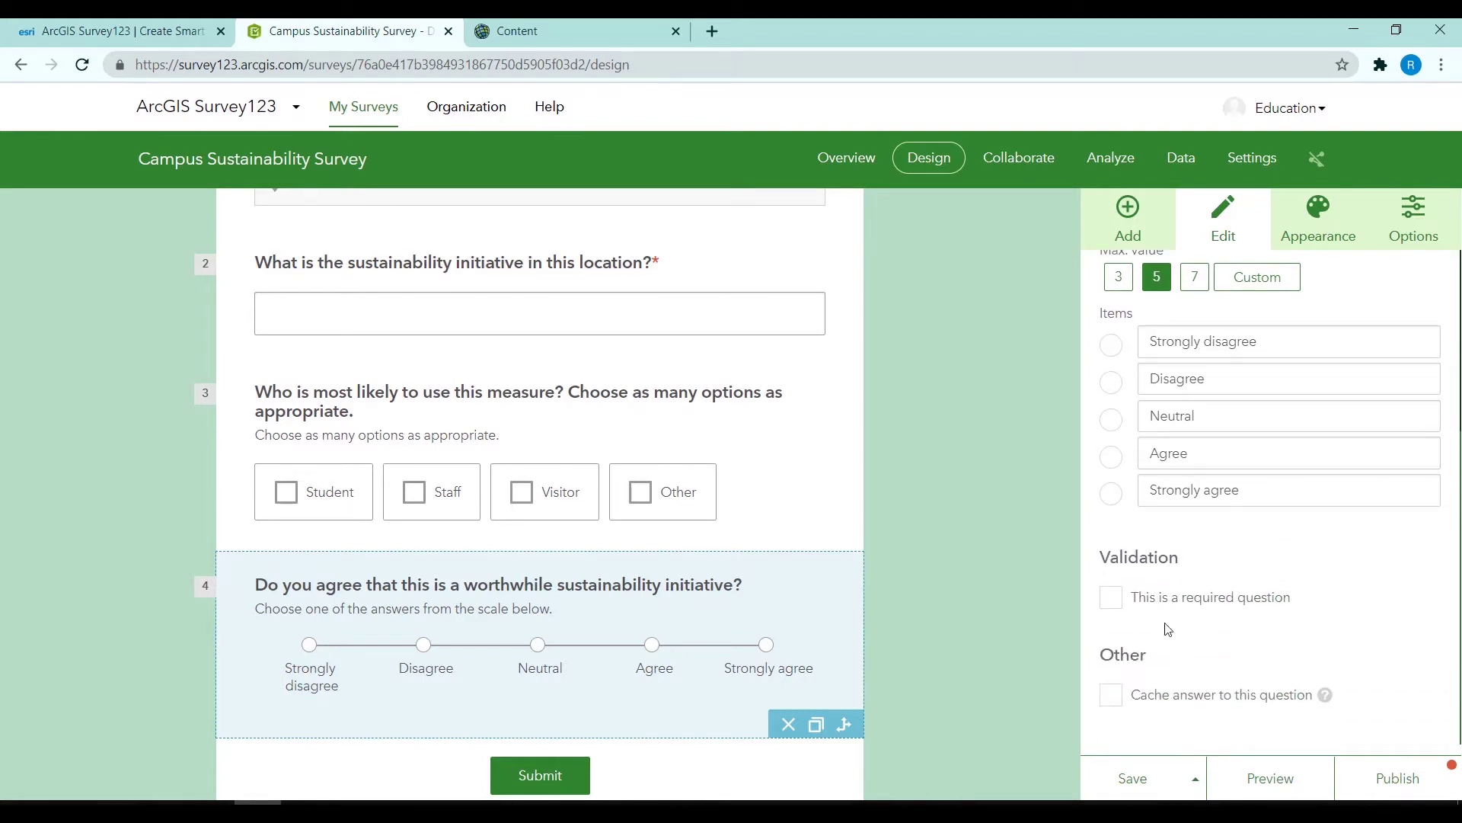
left_click(1112, 598)
left_click(1133, 779)
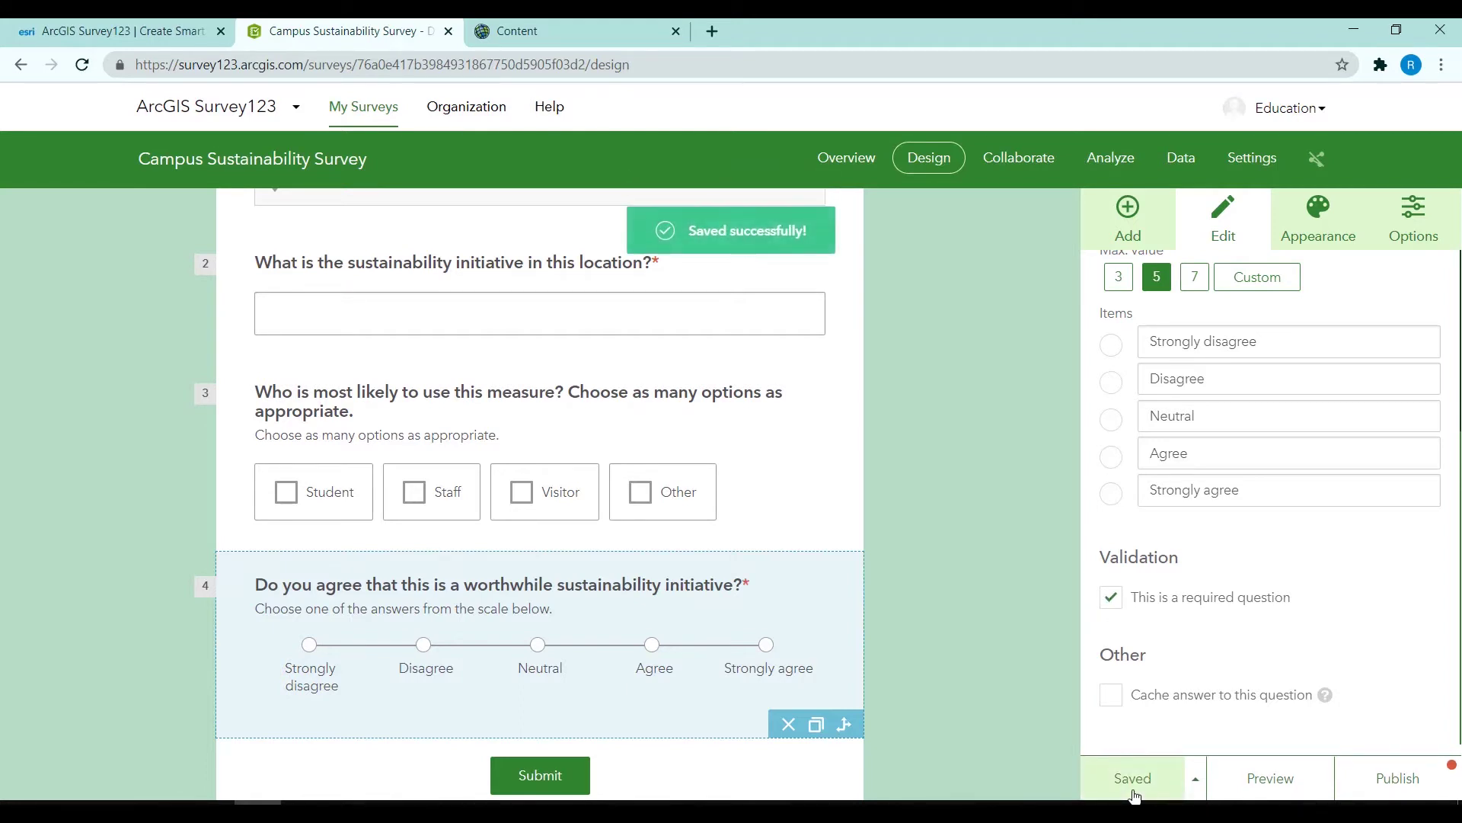
- Add an image question "Please provide a photo of the feature" with a hint to use the device camera or upload a previous photo, and save
left_click(1139, 218)
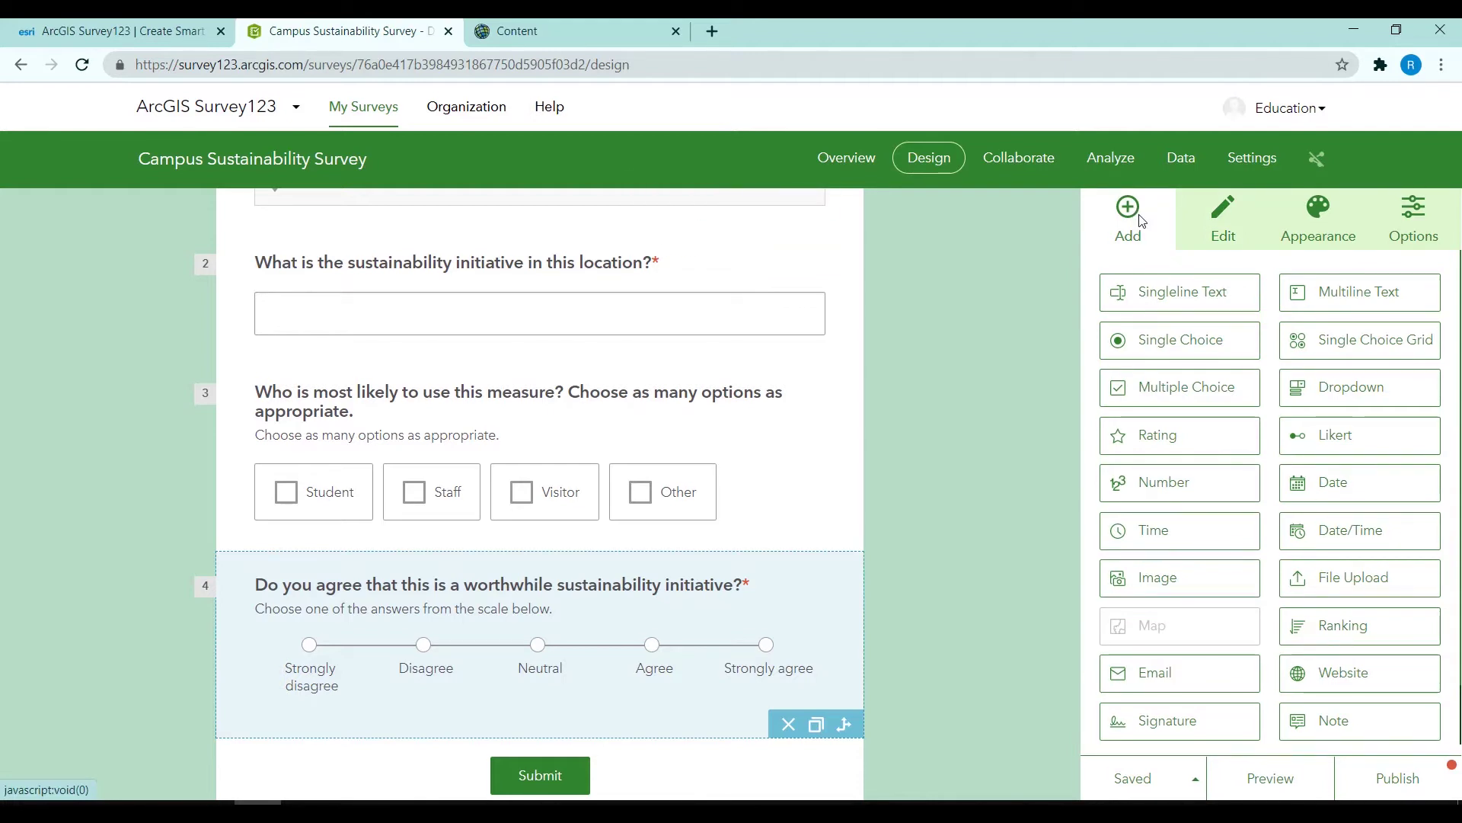
left_click(1142, 586)
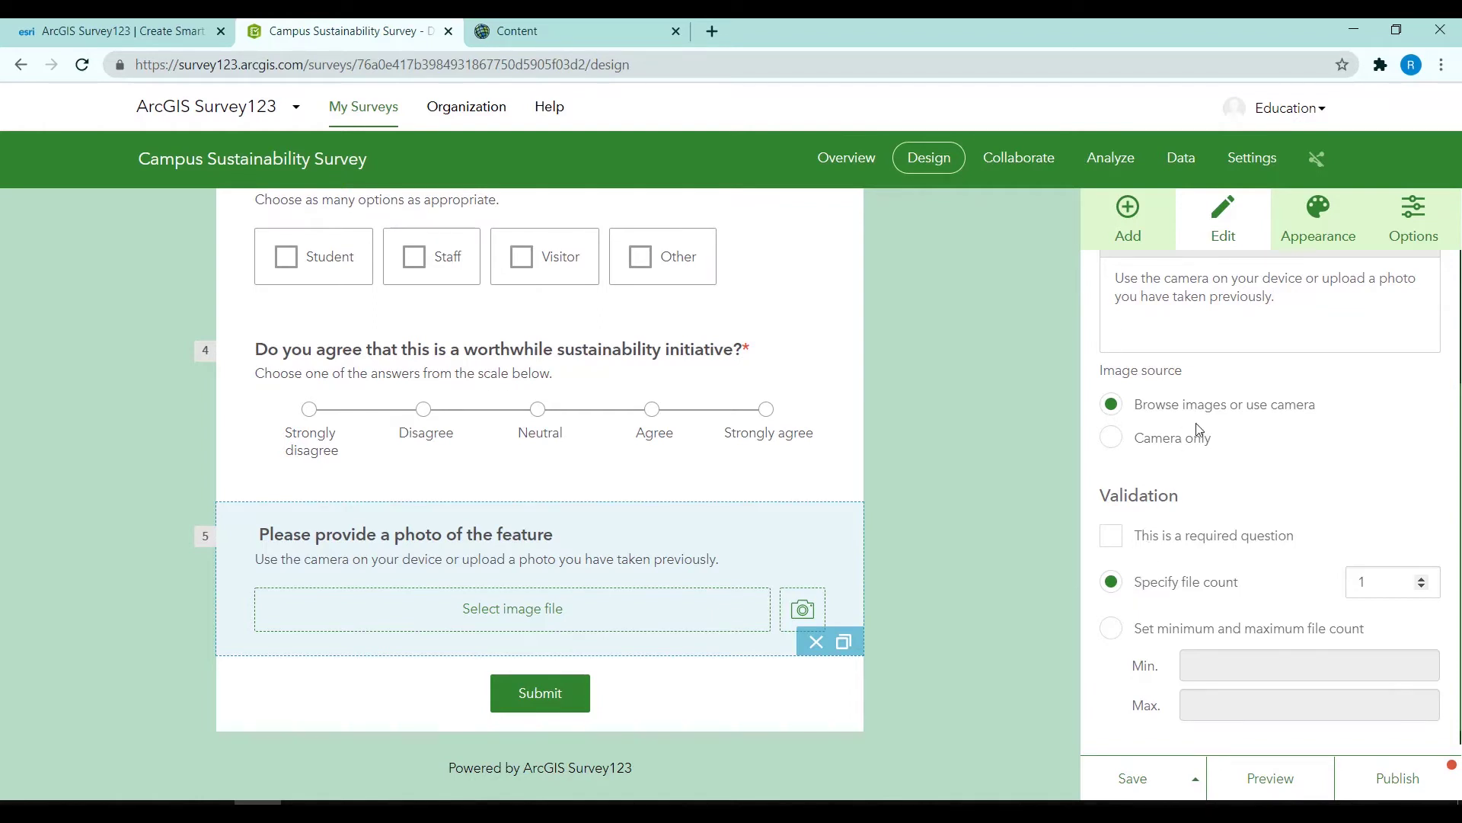
scroll(1261, 492, "down", 1)
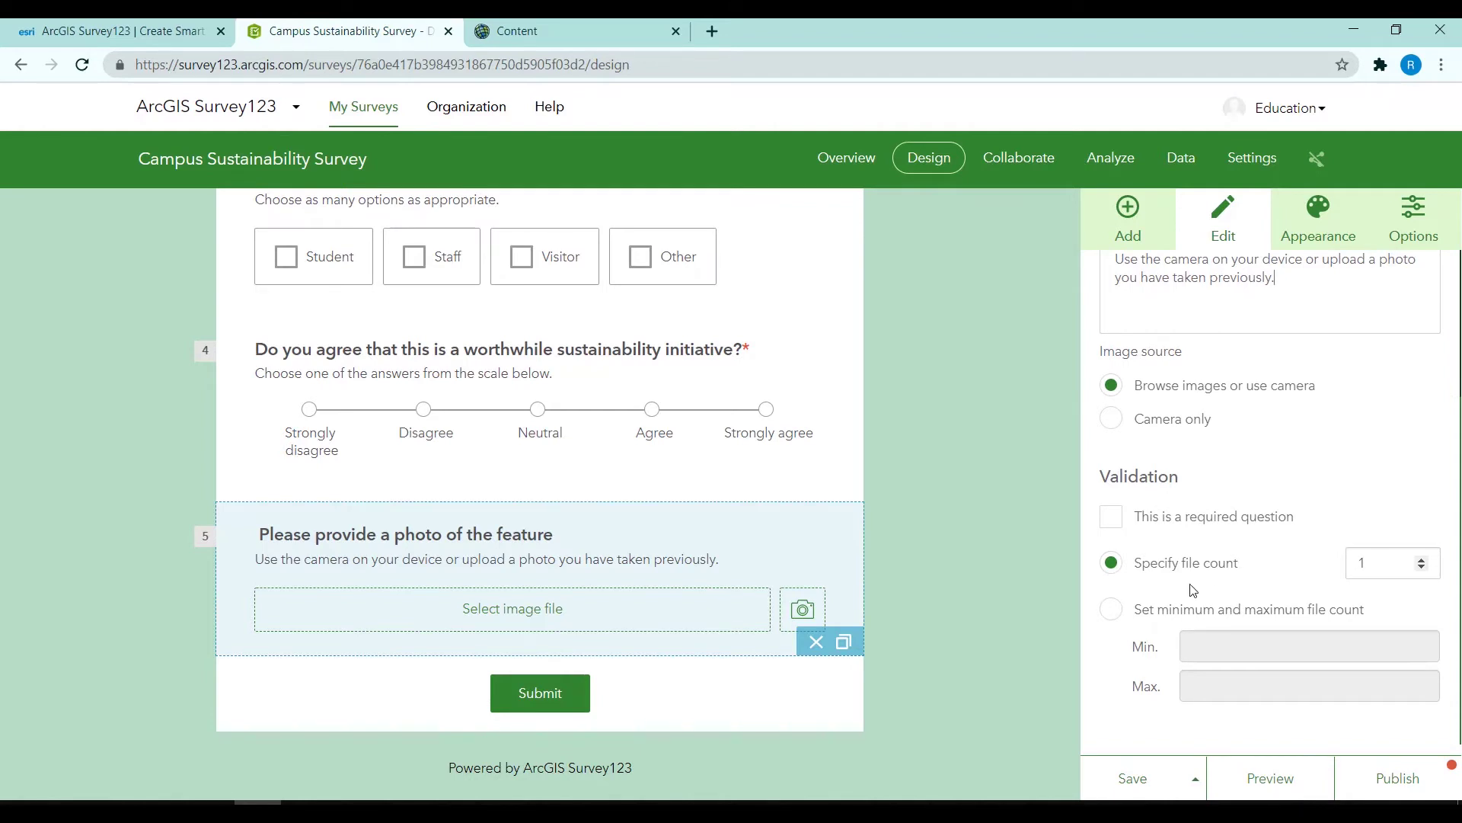
left_click(1132, 783)
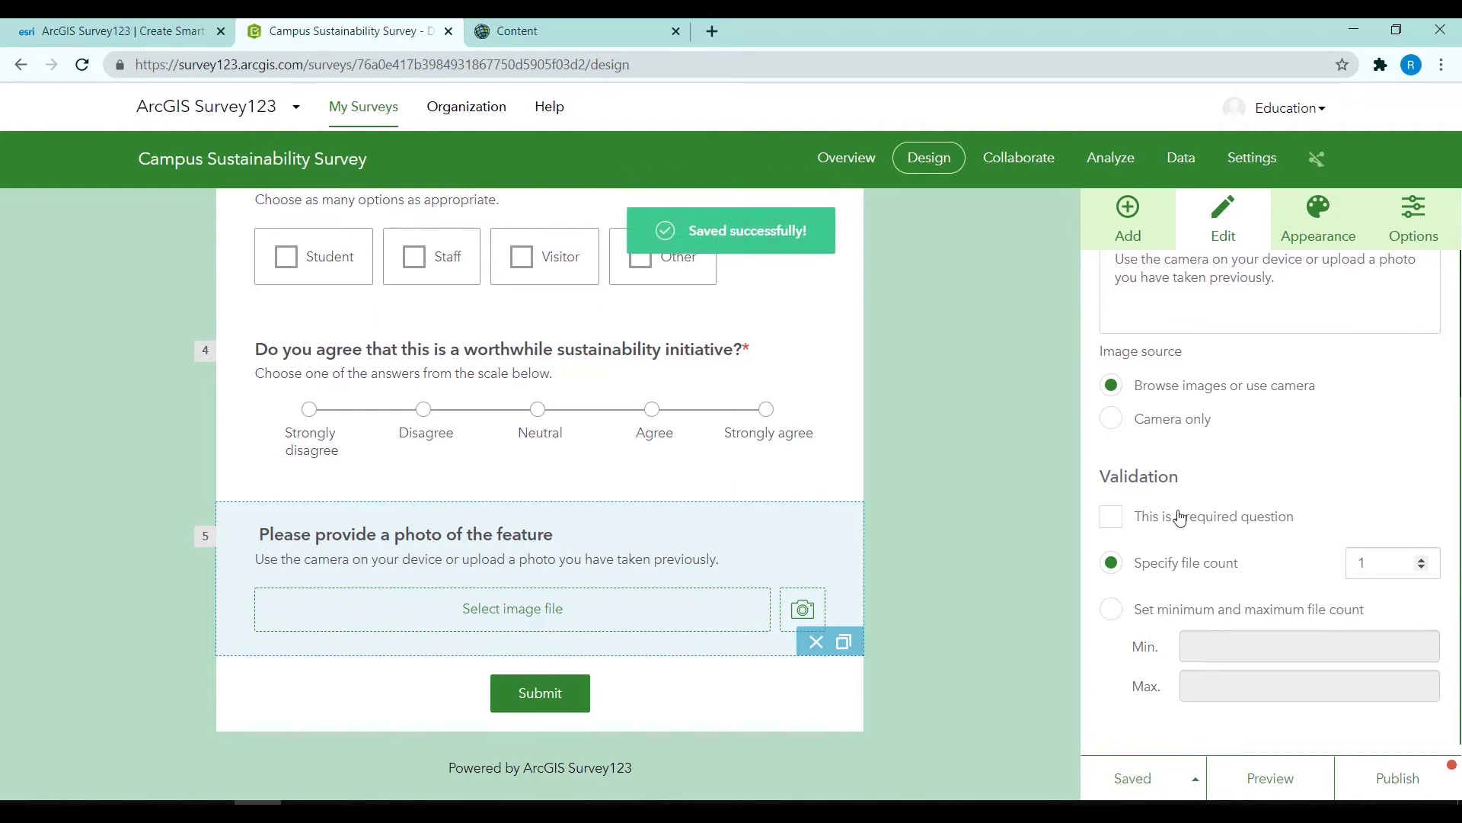
- Add a multiline text question "Please provide any additional information in the box below." with a hint to mention possible improvements or why it is useful, and save
left_click(1134, 231)
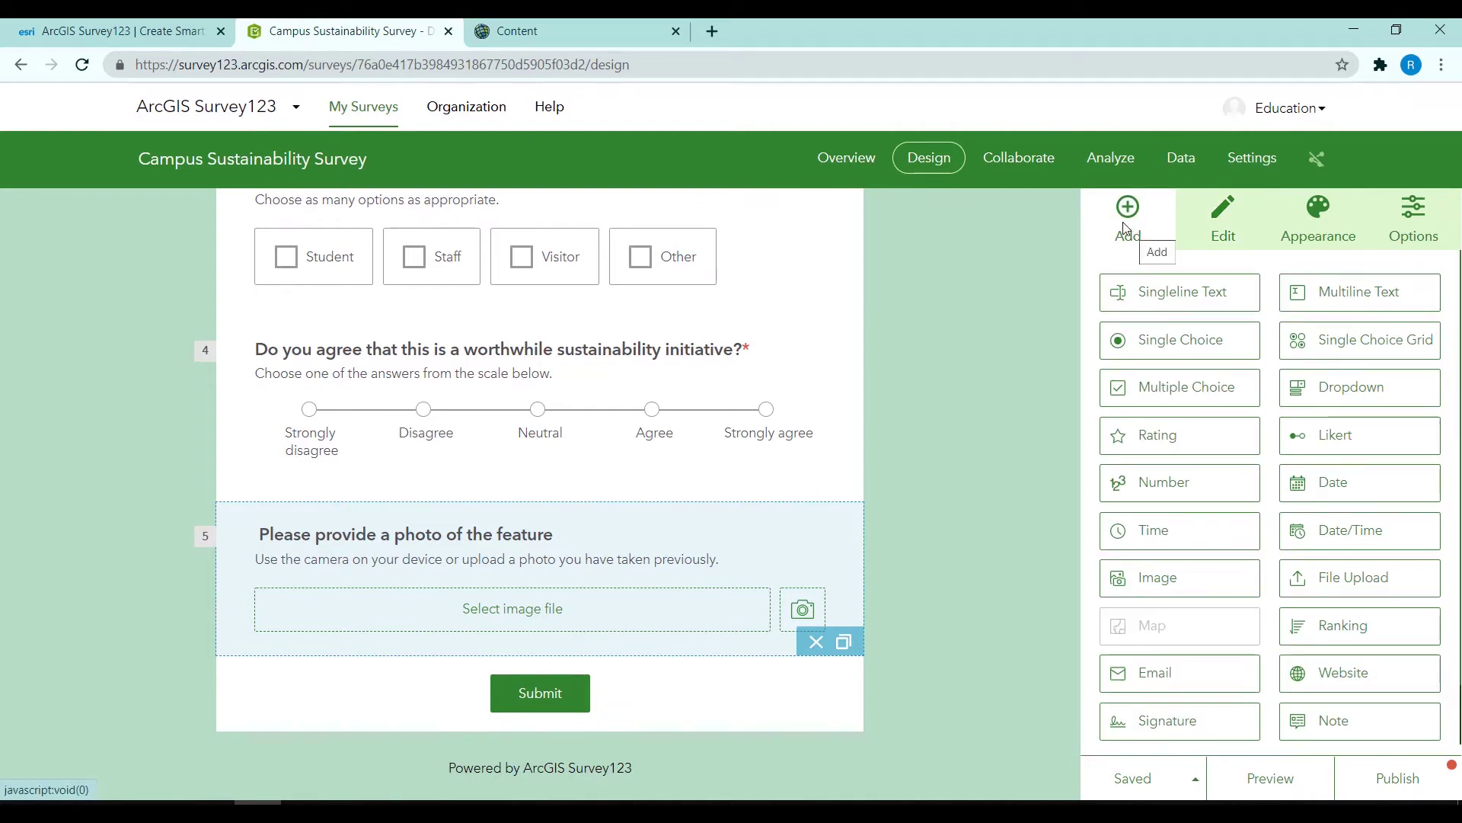
left_click(1317, 298)
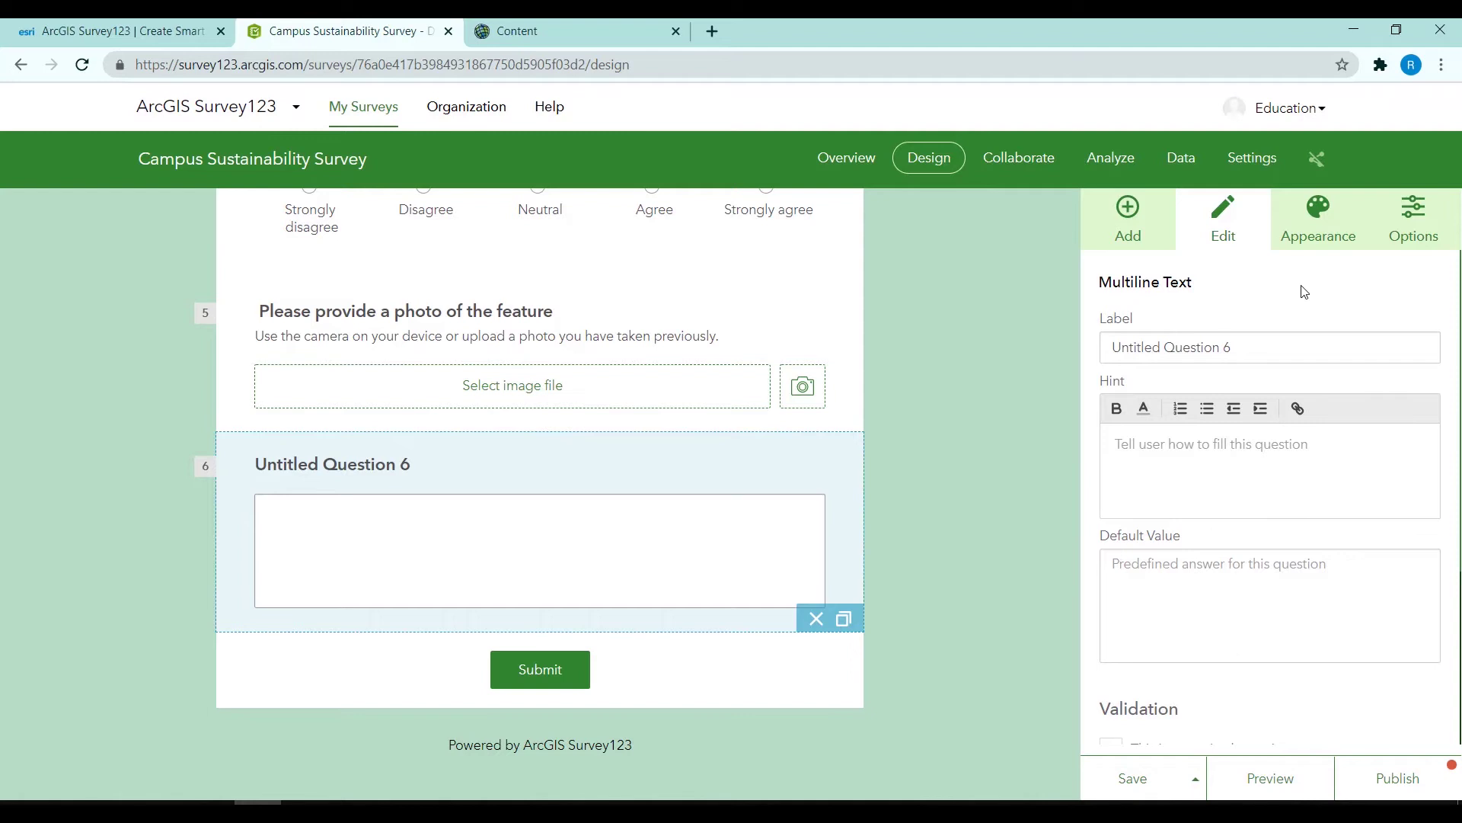
left_click(1219, 350)
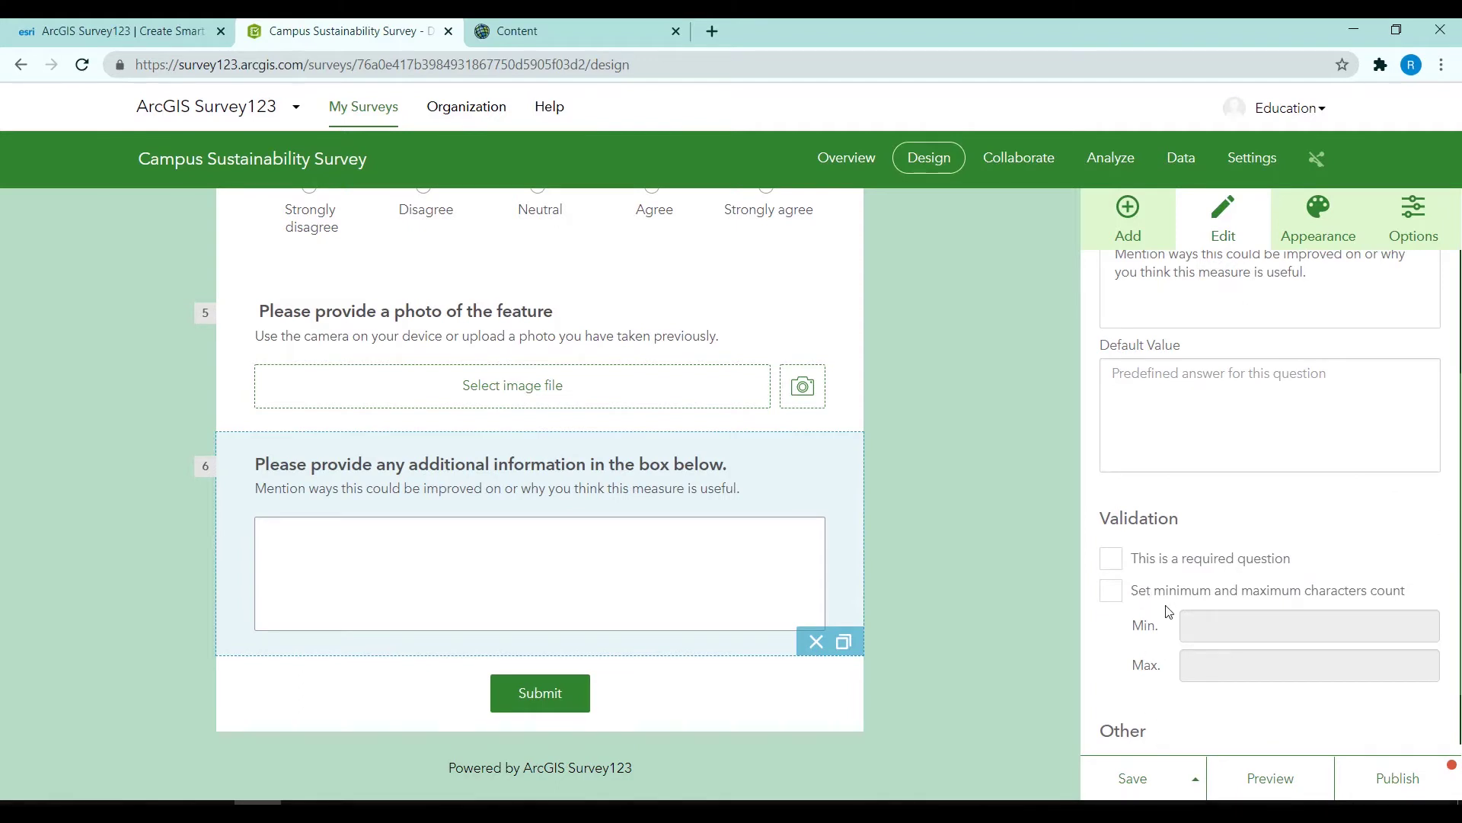
left_click(1135, 778)
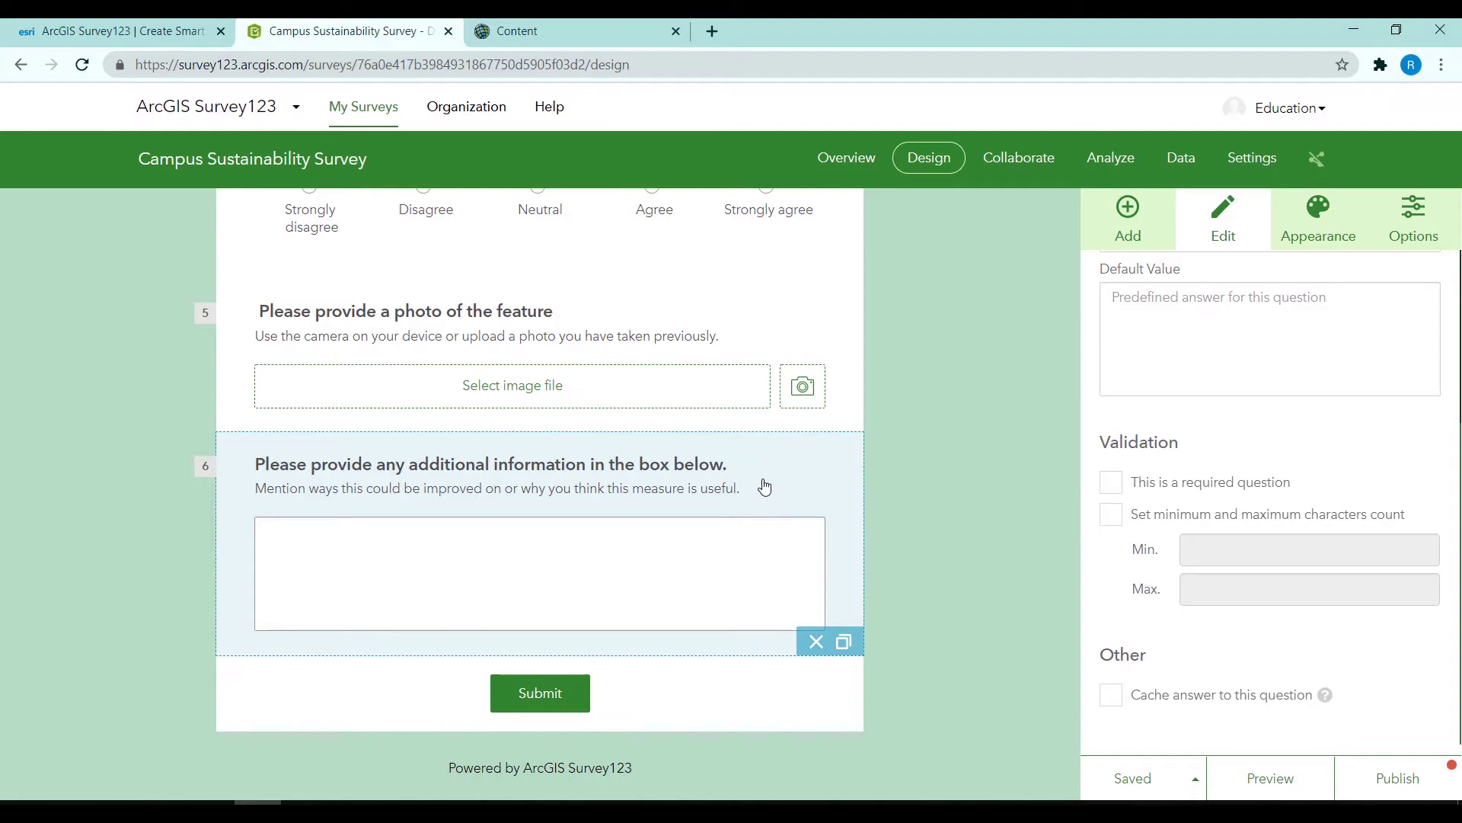
scroll(760, 484, "up", 1)
left_click_drag(730, 570, 699, 577)
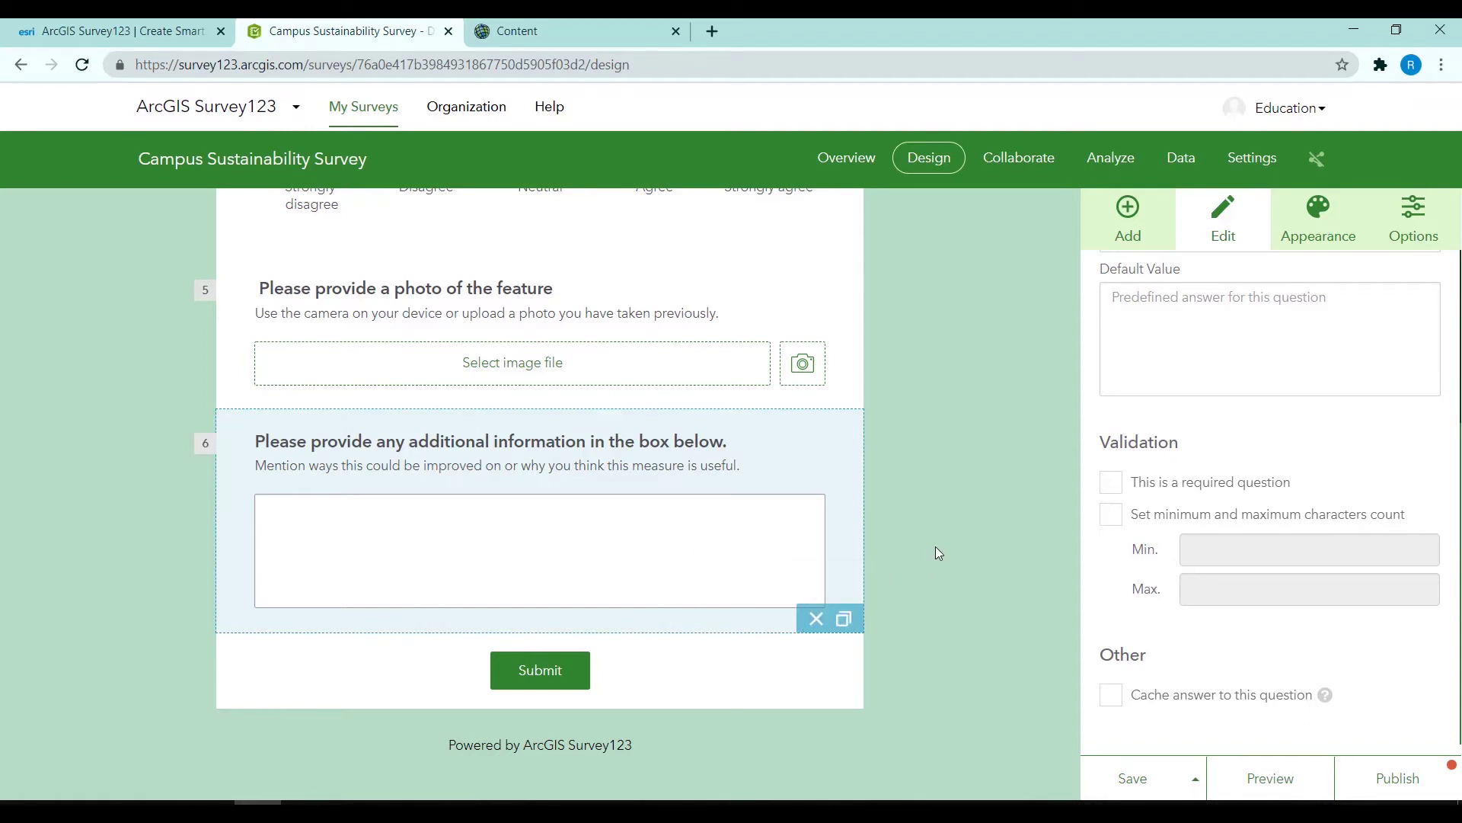
- Add a required single choice grid "Rate the following components of the sustainability measure" with columns Poor, Average, Good and rows Location, Ease of Use, Visual Appeal
left_click(1128, 221)
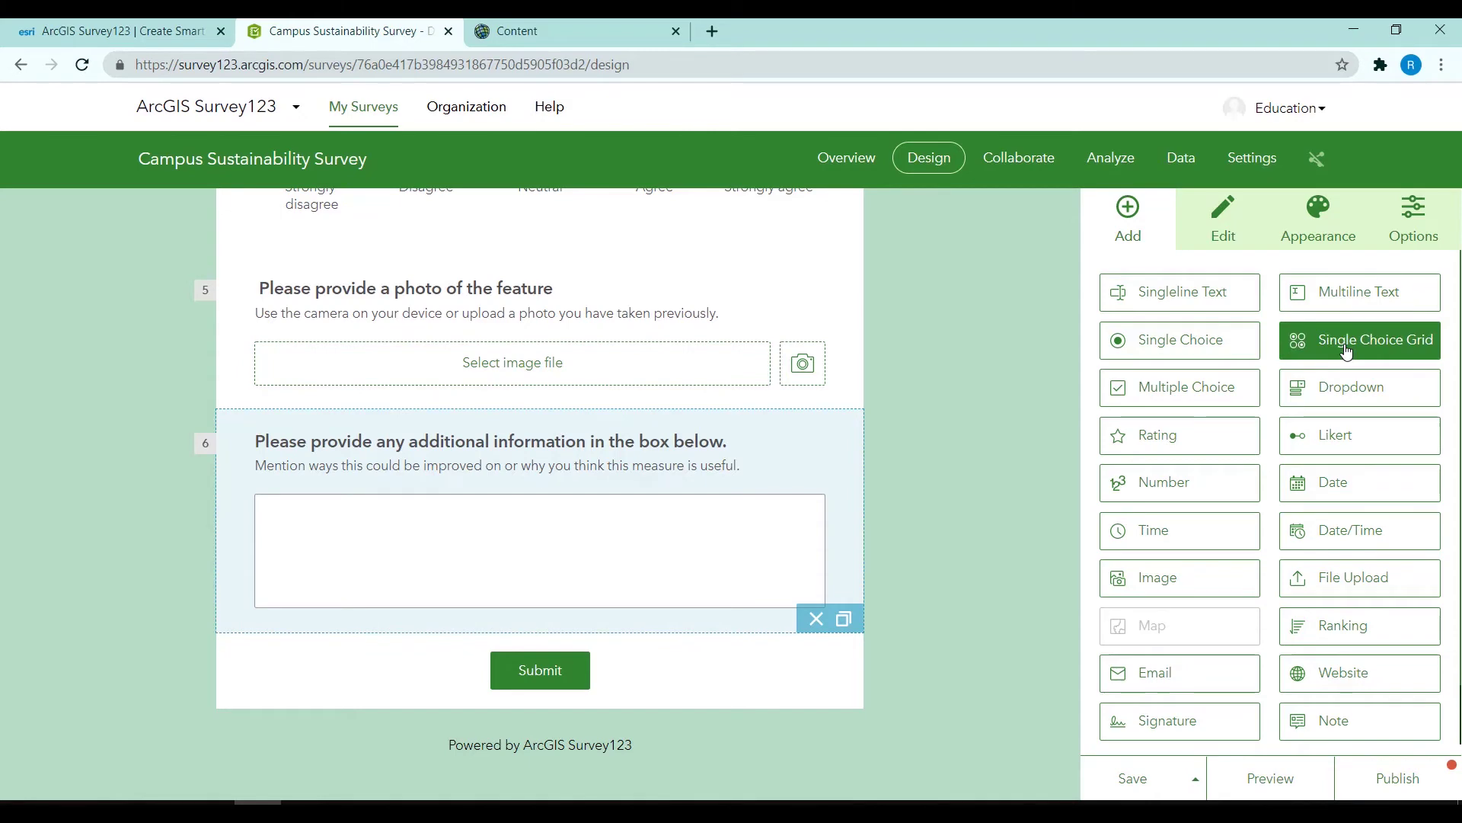
left_click_drag(1346, 352, 515, 644)
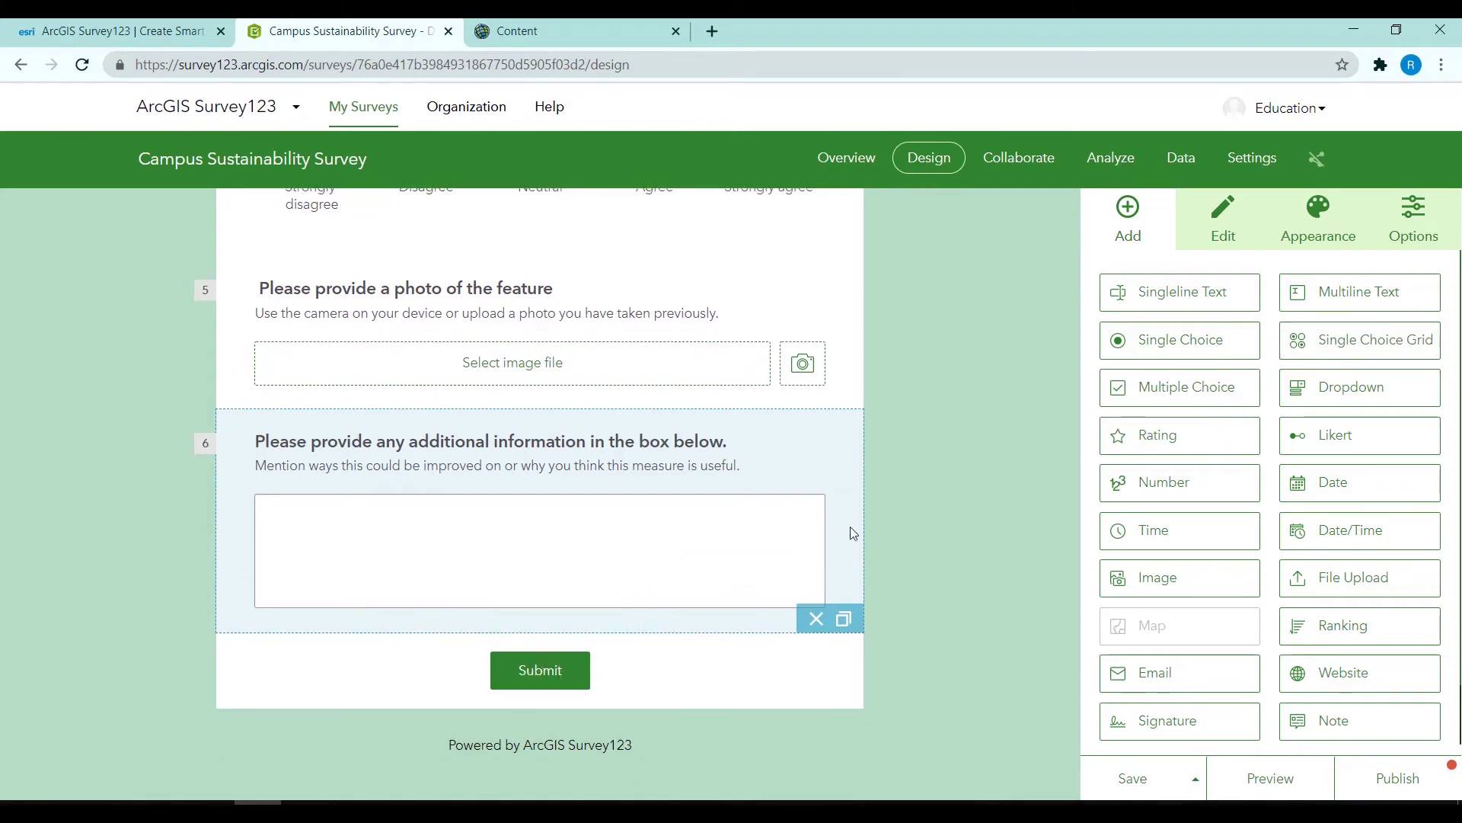
scroll(853, 533, "up", 12)
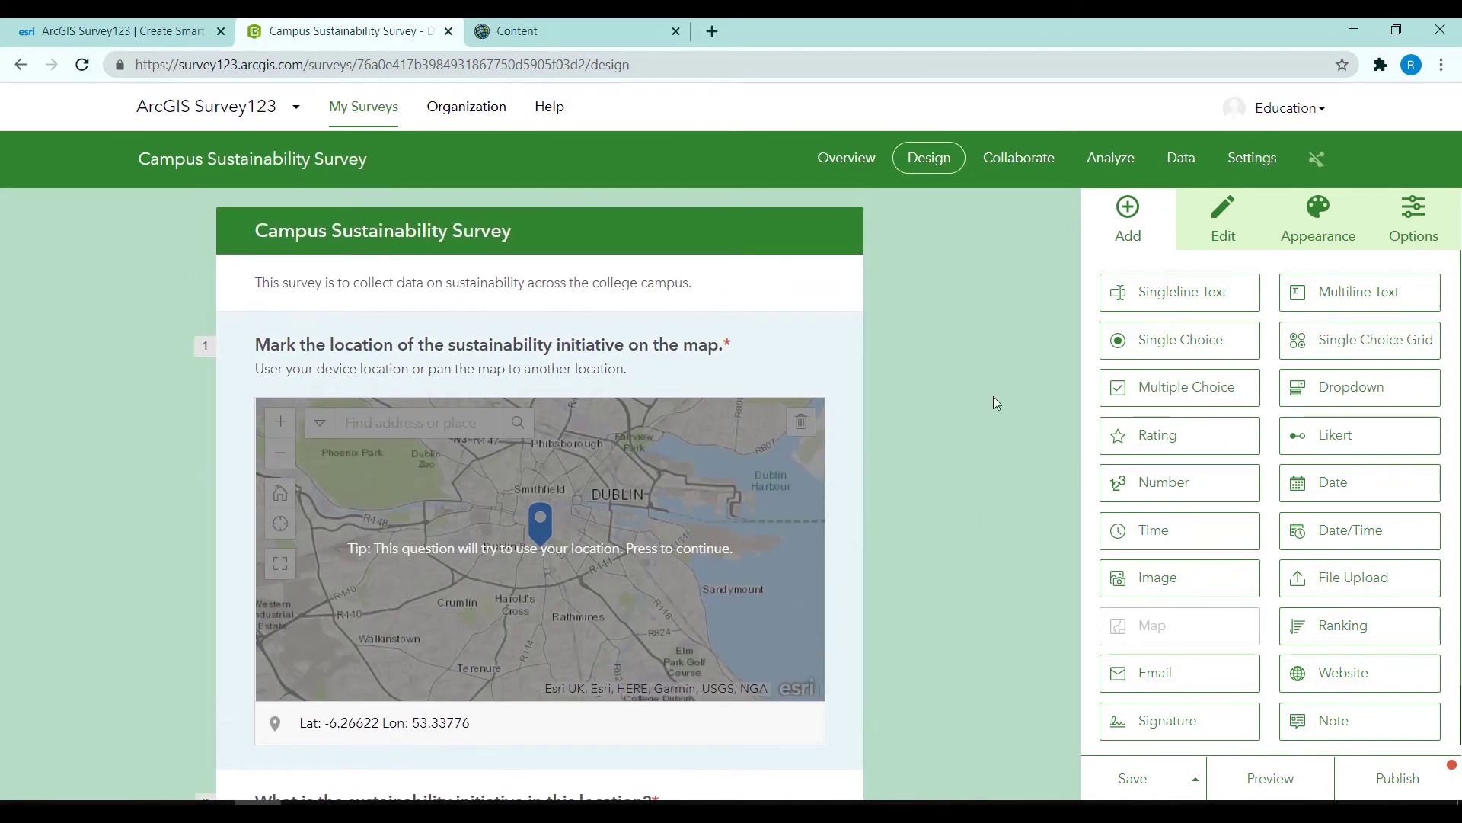
left_click(1373, 339)
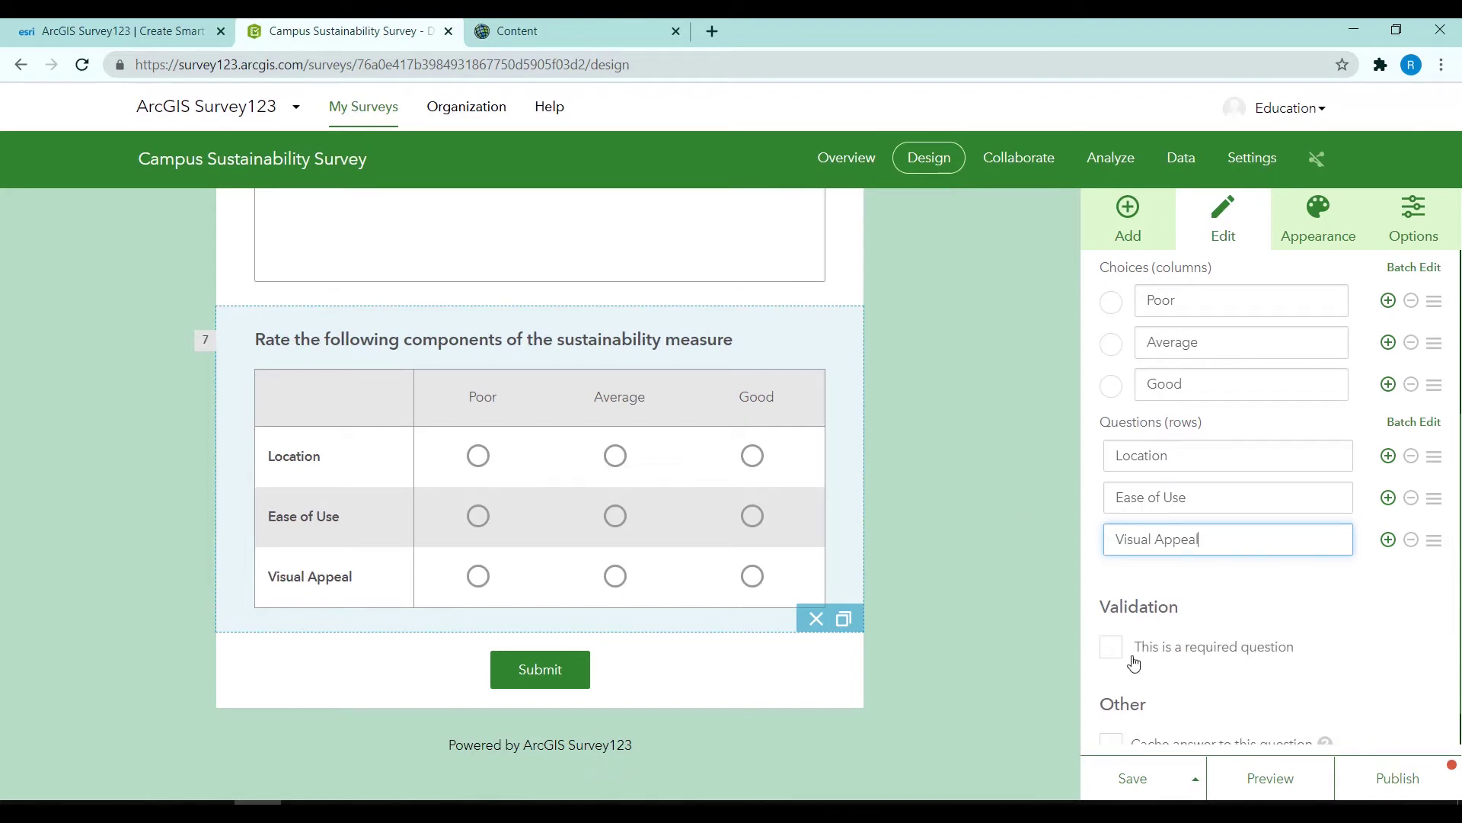
left_click(1111, 648)
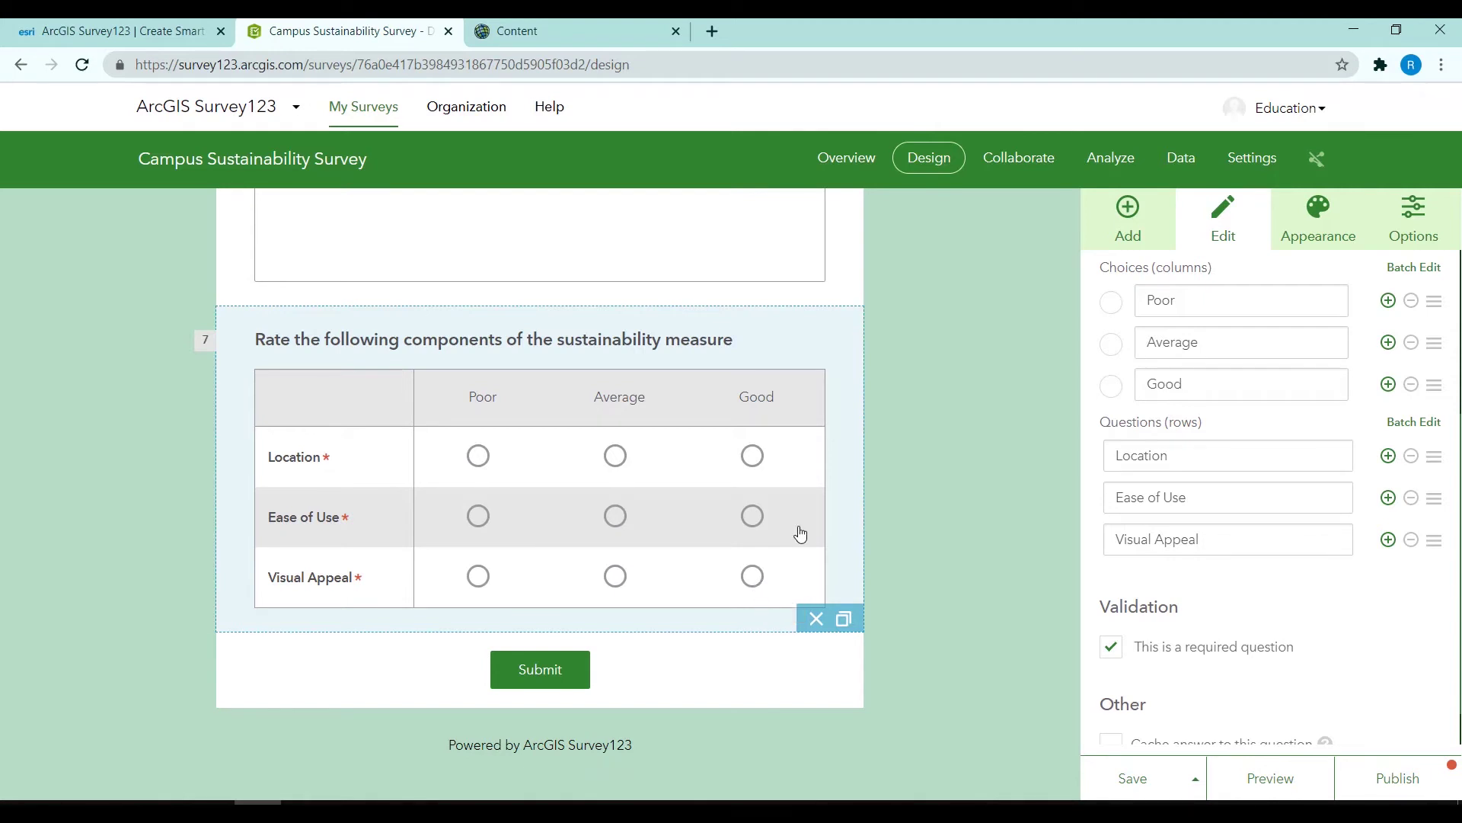
- Change the survey's appearance to the plain light teal theme
left_click(1126, 221)
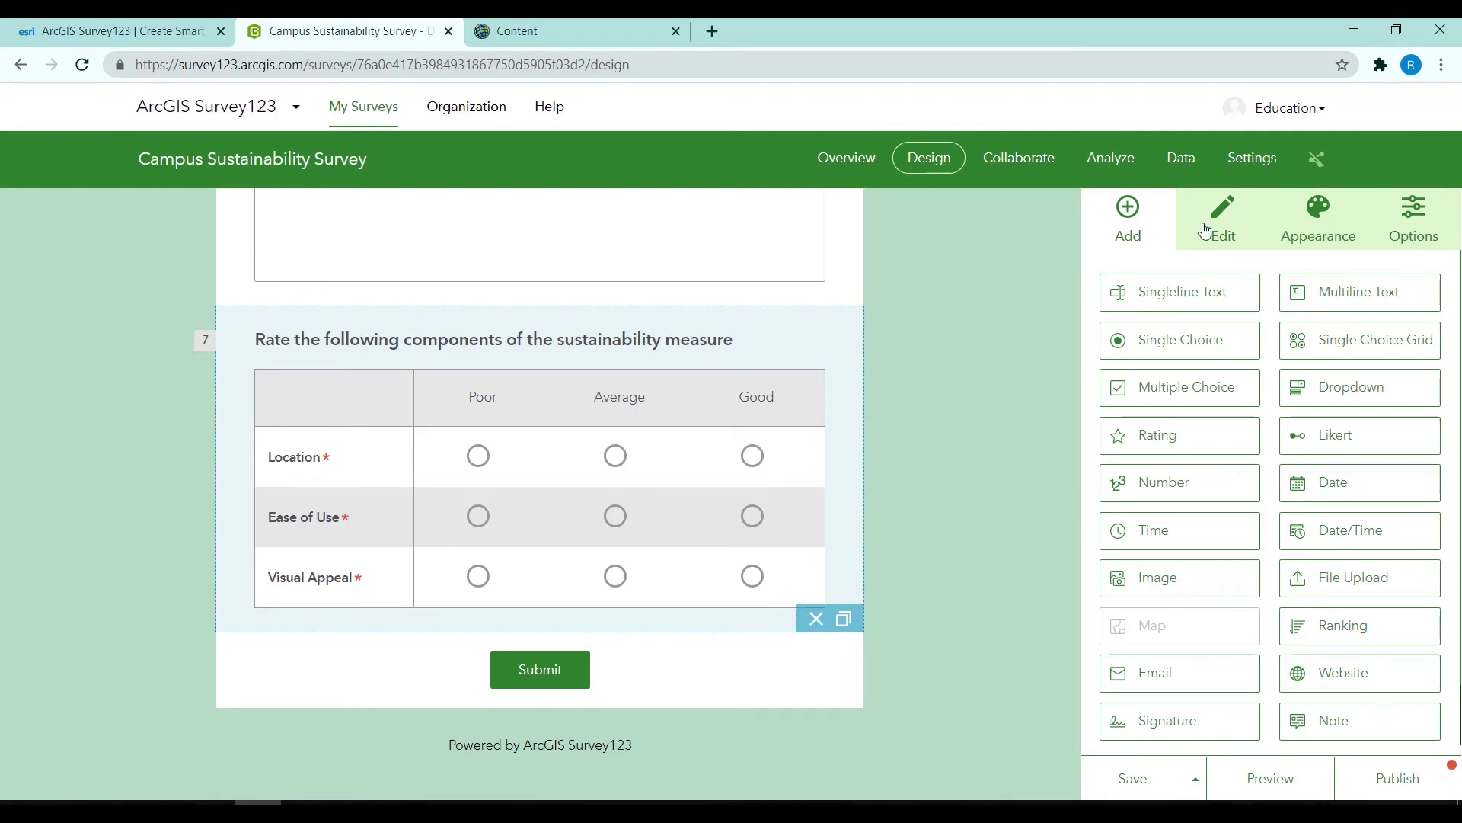
left_click(1297, 228)
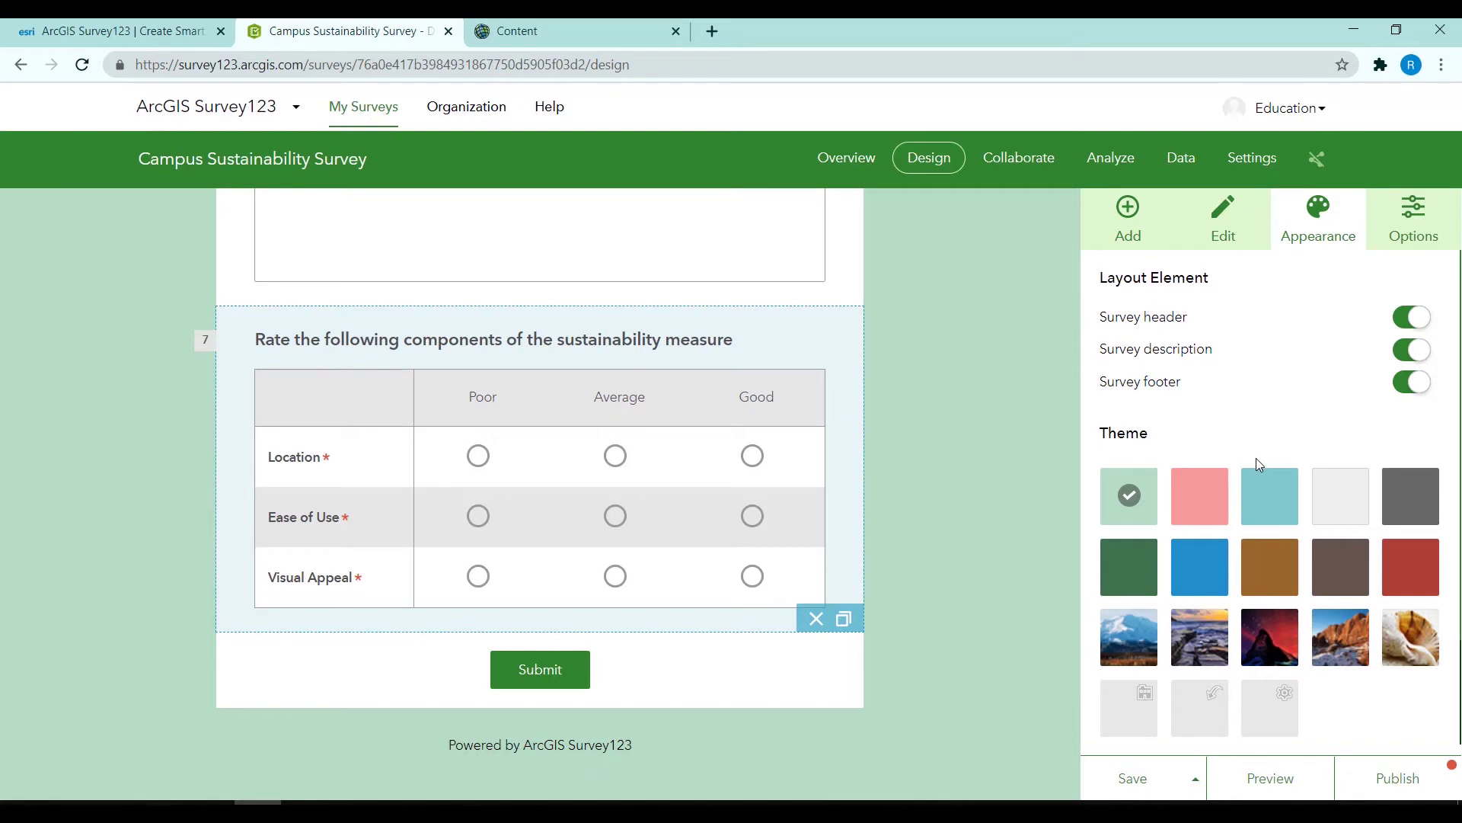
left_click(1286, 496)
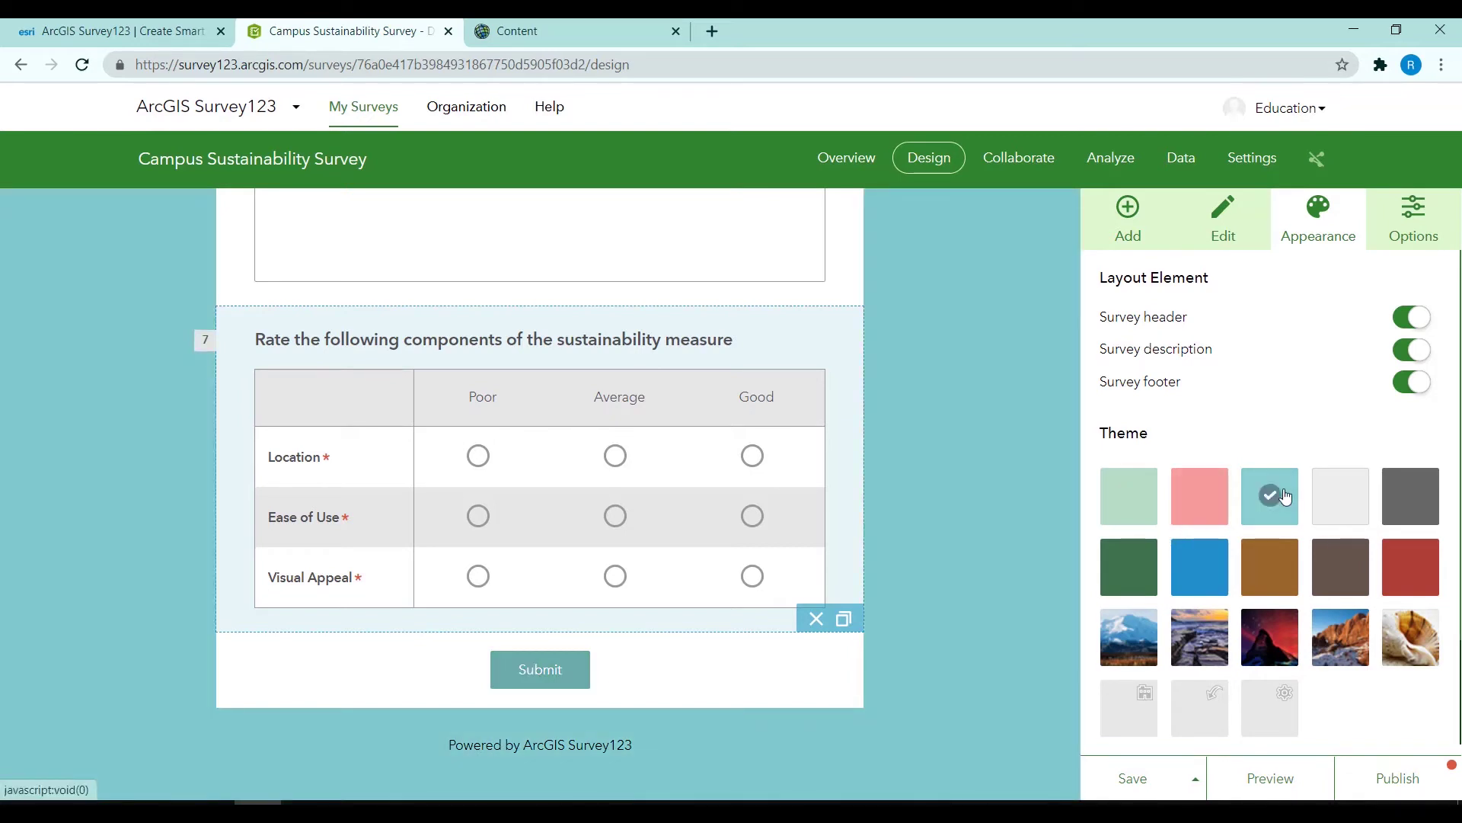
- Enable the thank you screen message that prompts the user to submit another record, and save the survey
left_click(1405, 220)
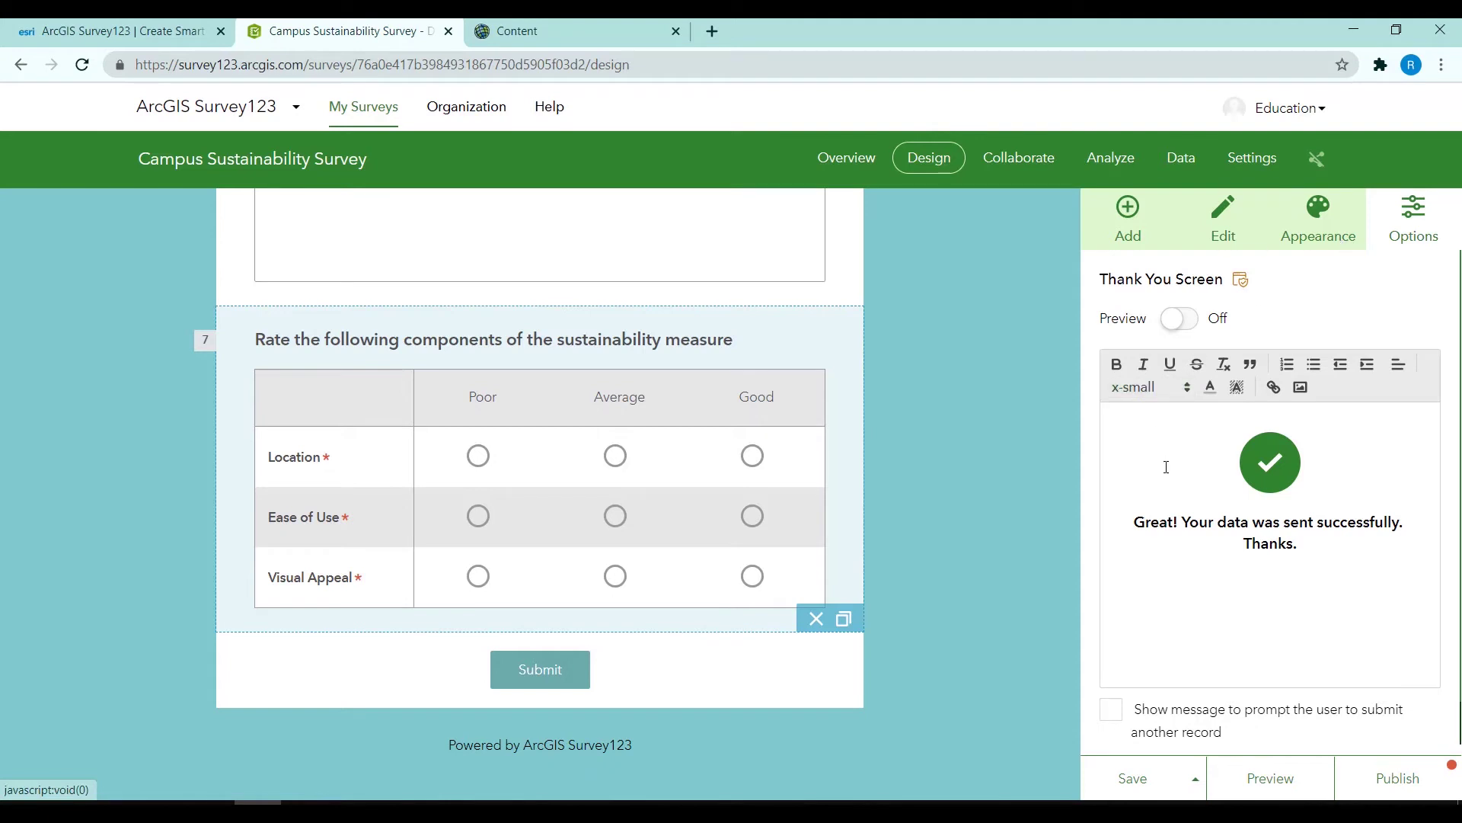
scroll(1165, 626, "down", 1)
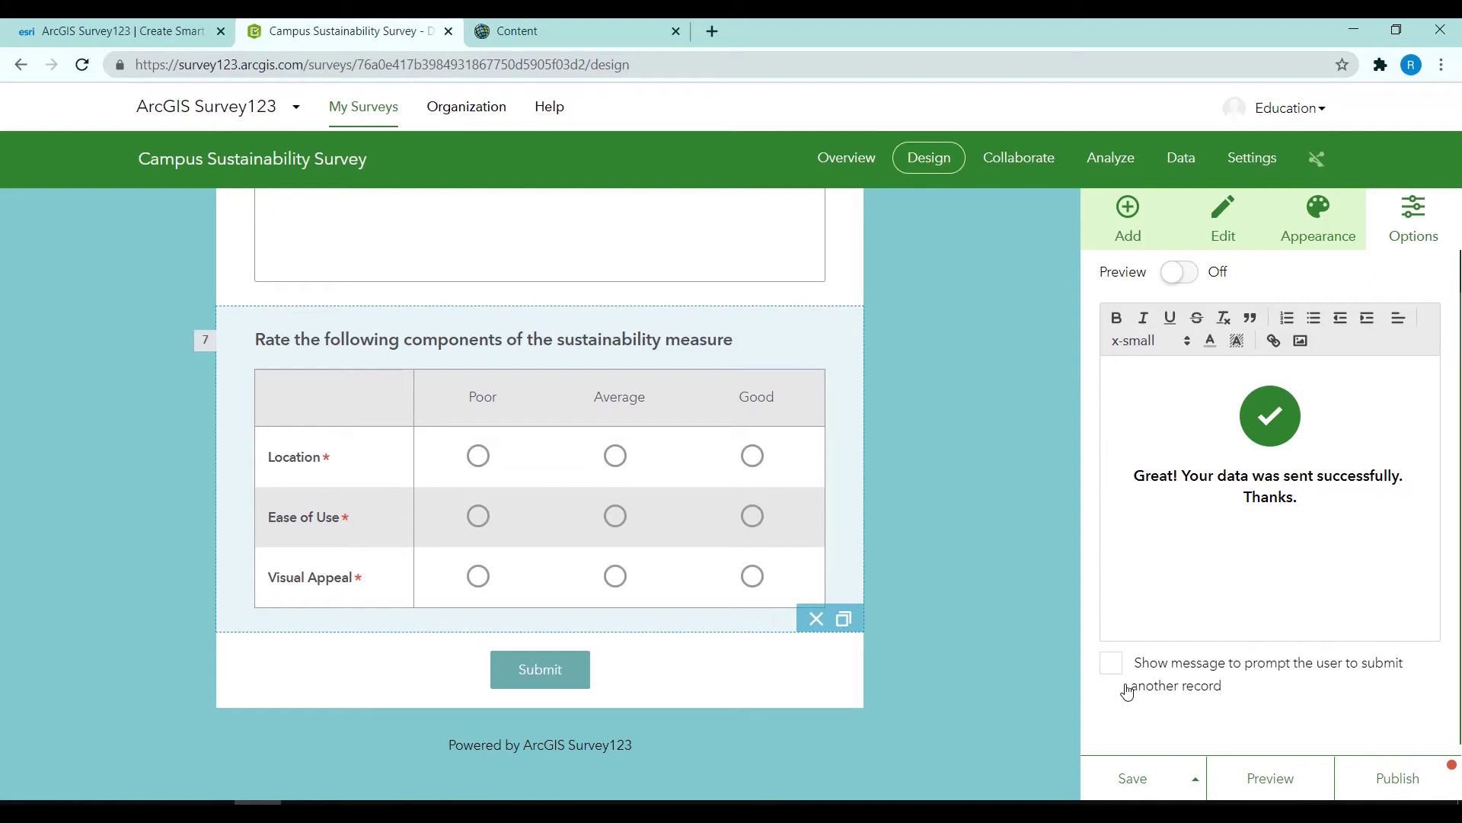
left_click(1112, 669)
left_click(1130, 777)
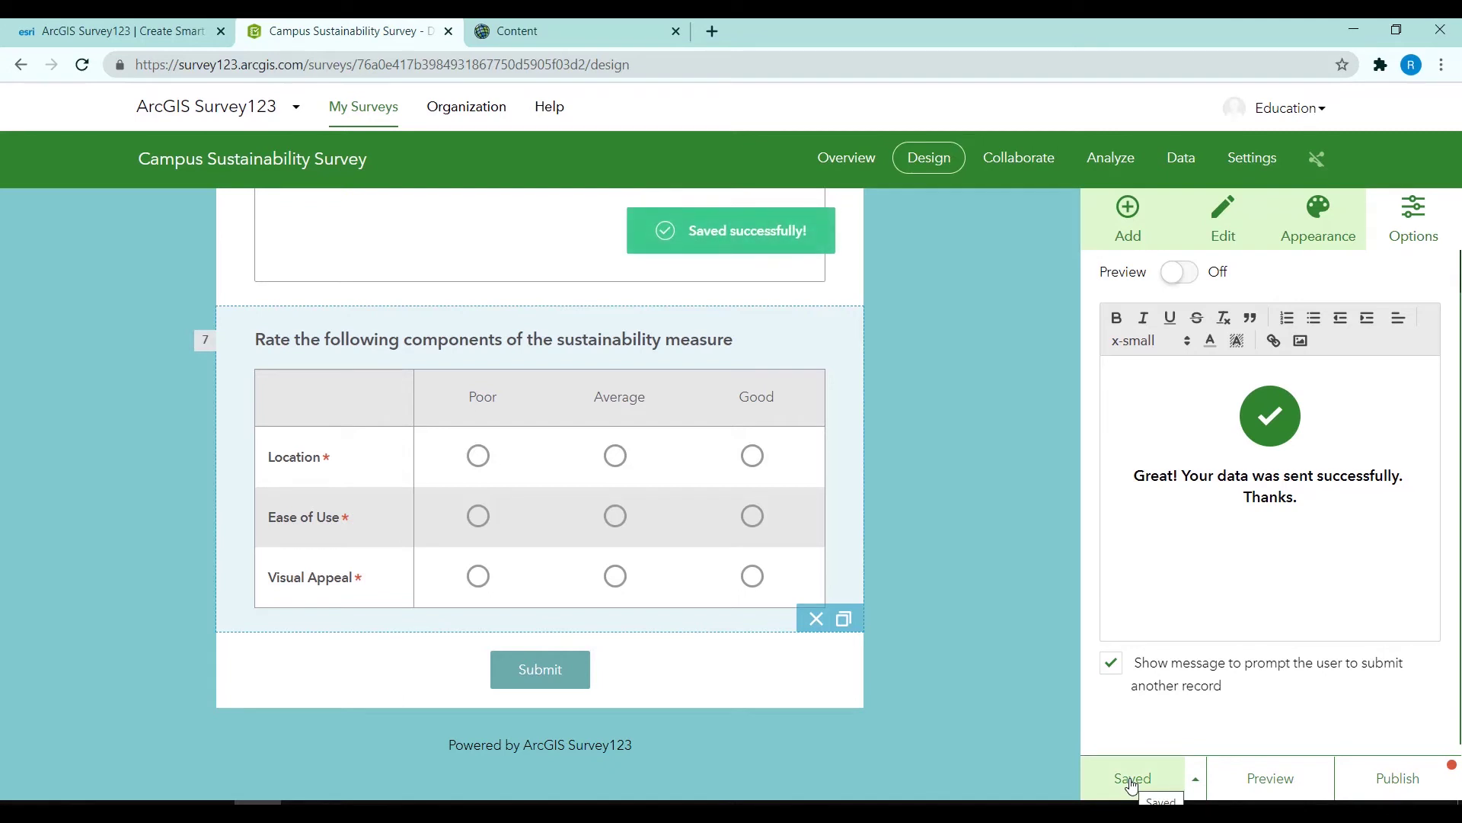
- Preview the whole survey in the desktop, phone and tablet layouts, and return to the design
left_click(1250, 786)
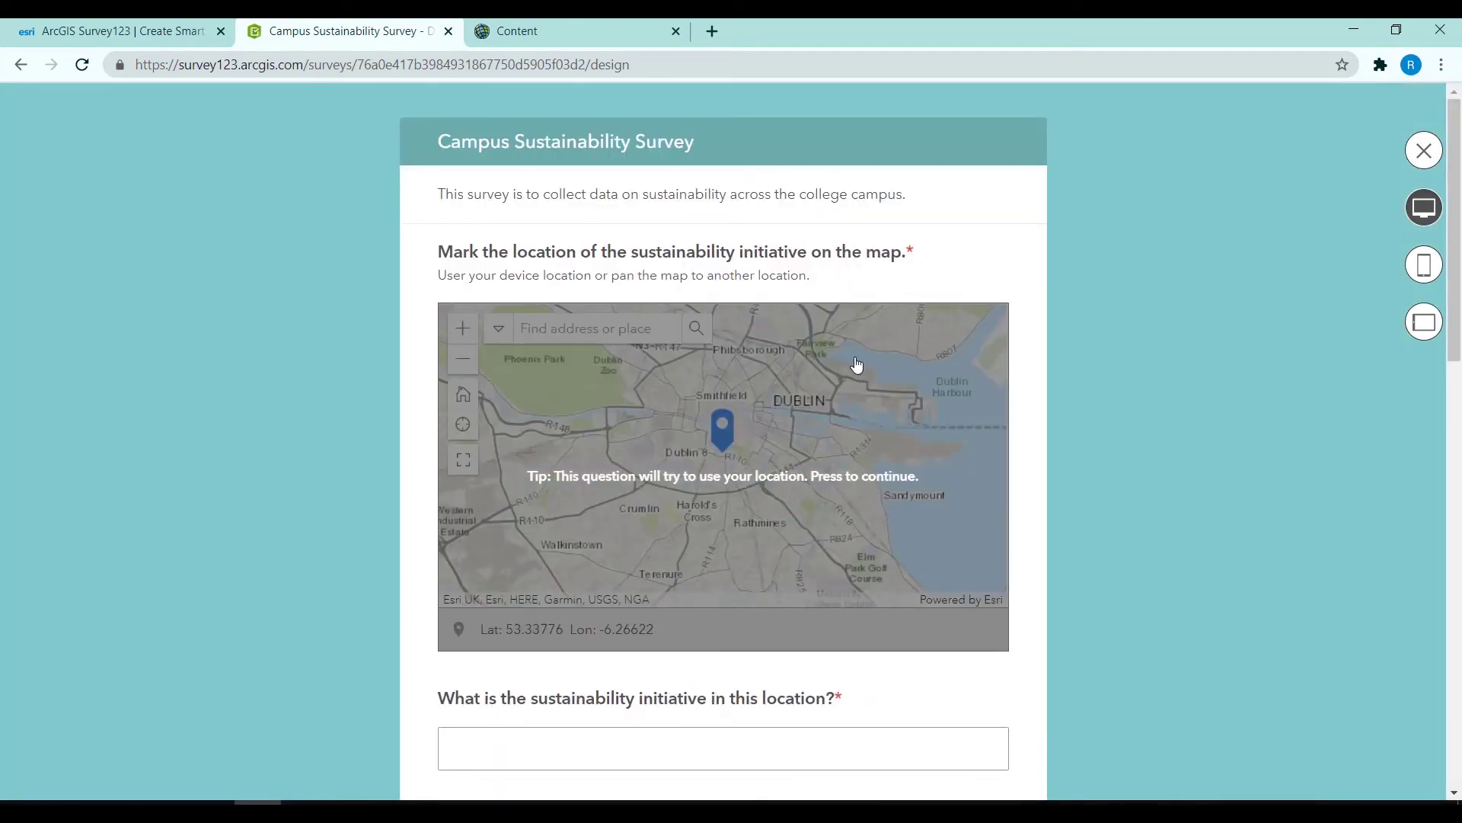
scroll(1151, 370, "down", 3)
scroll(1151, 371, "down", 12)
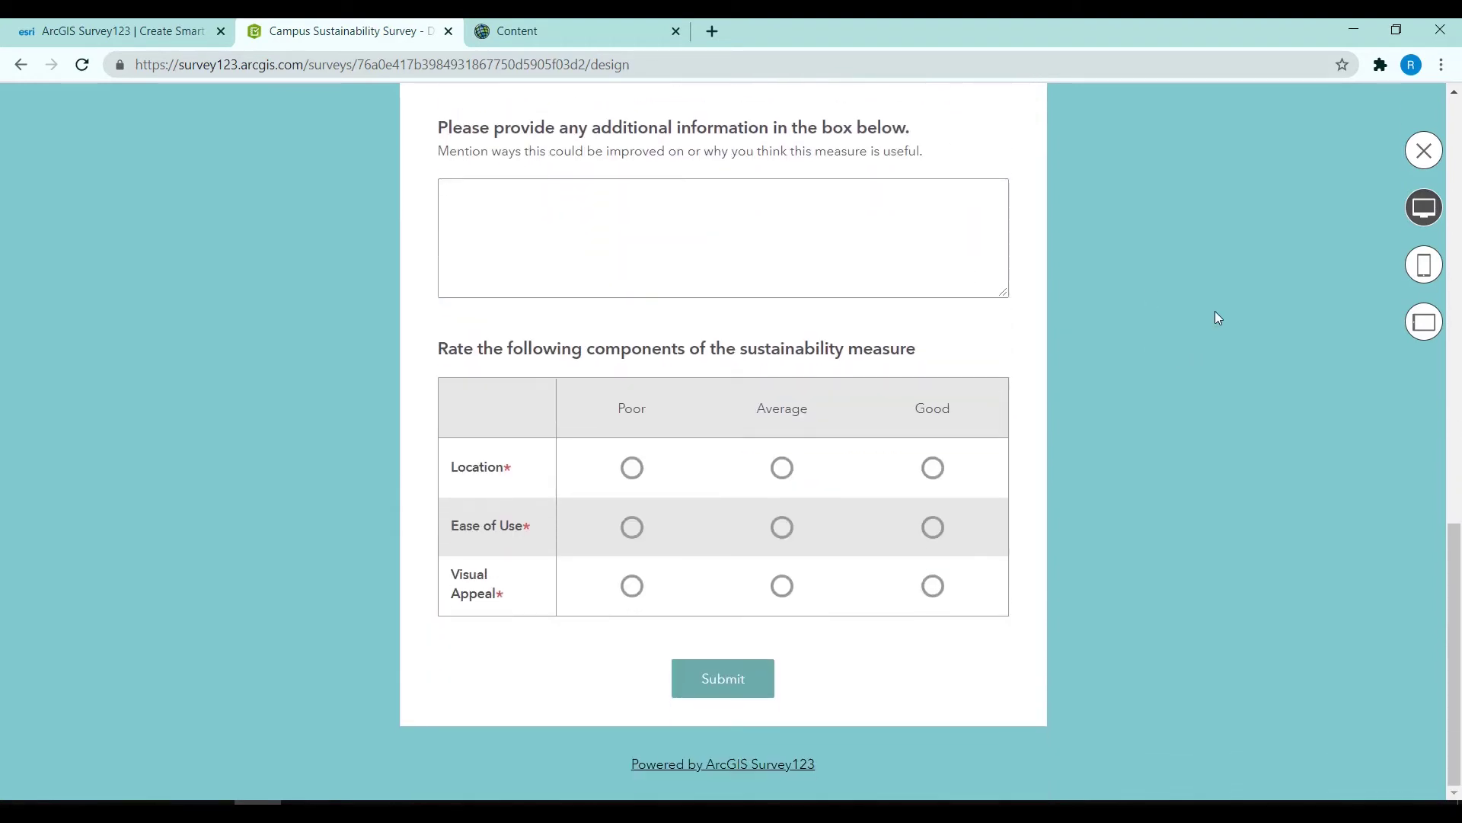
left_click(1421, 273)
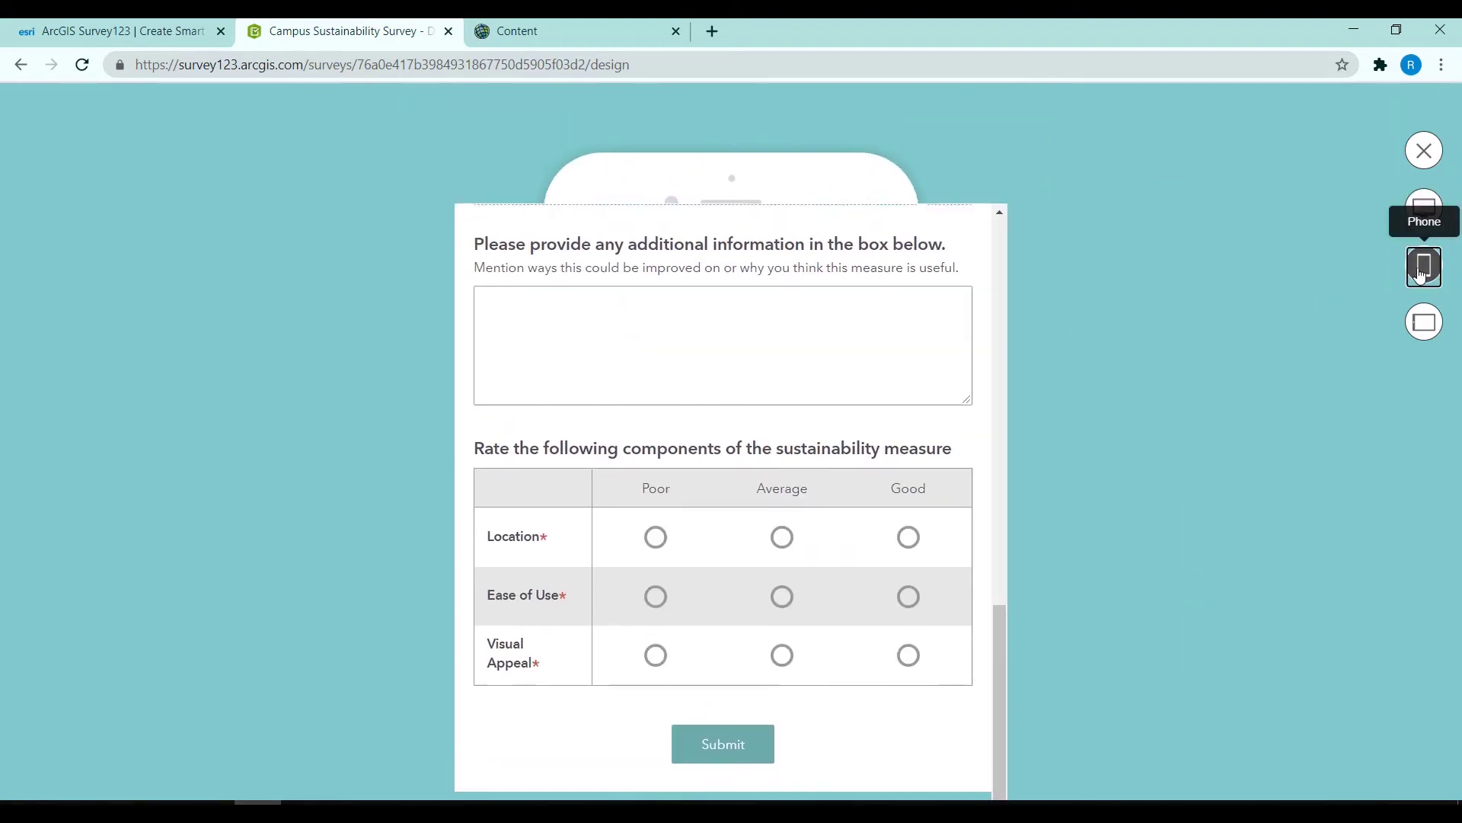
scroll(862, 462, "down", 7)
scroll(851, 451, "up", 4)
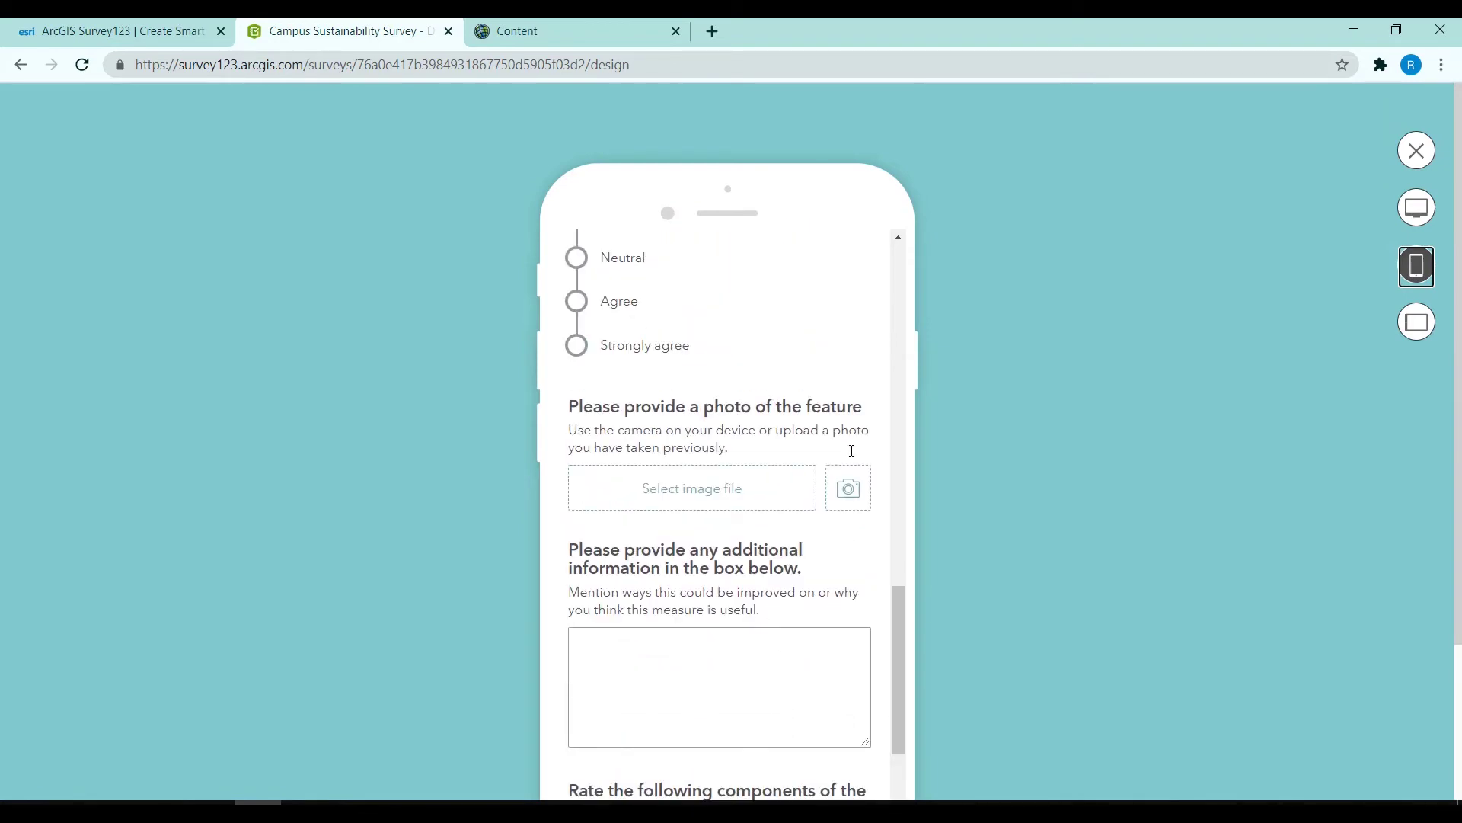
scroll(849, 452, "up", 5)
left_click(1407, 326)
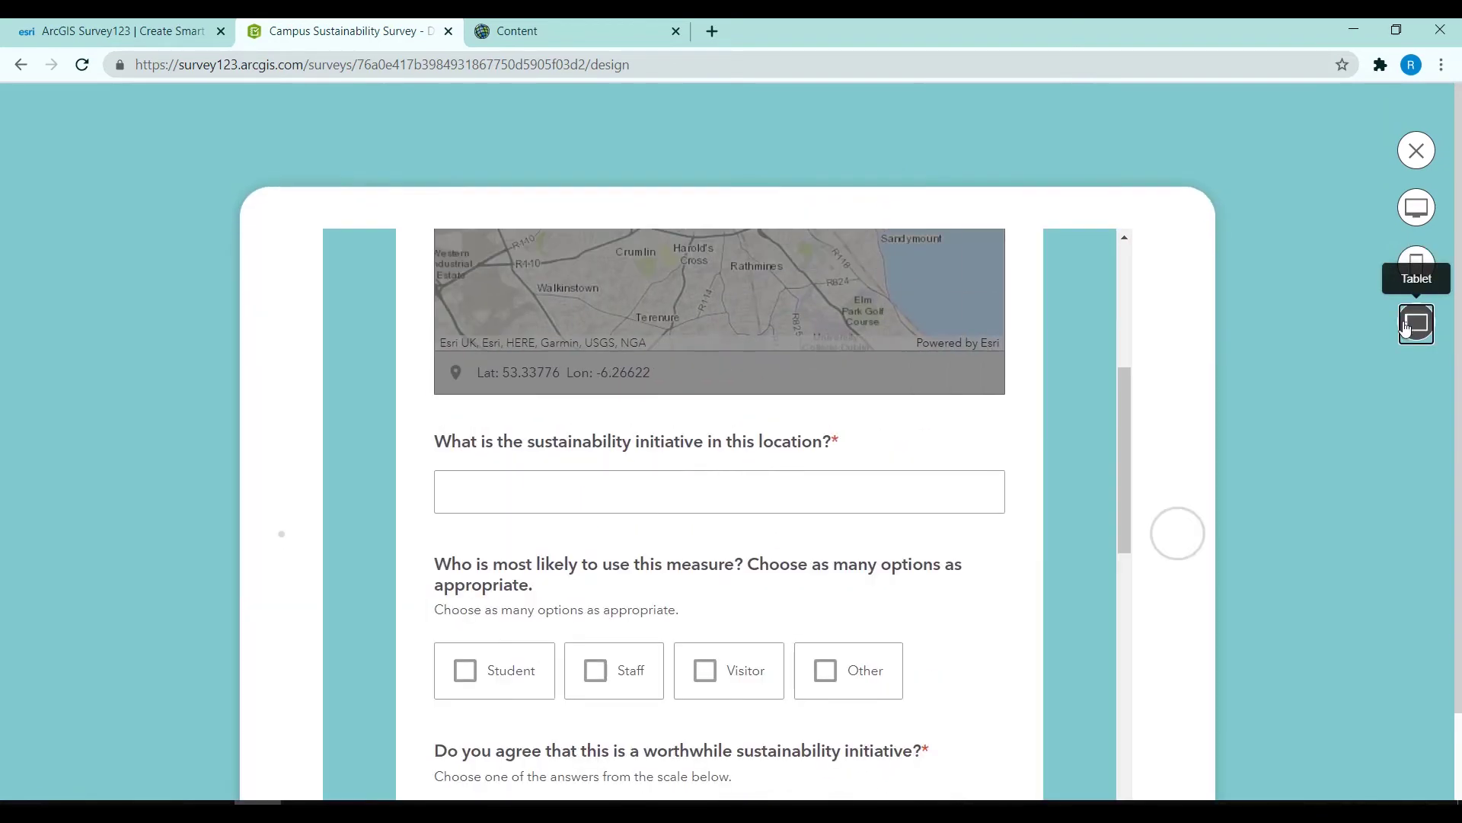
left_click(1417, 151)
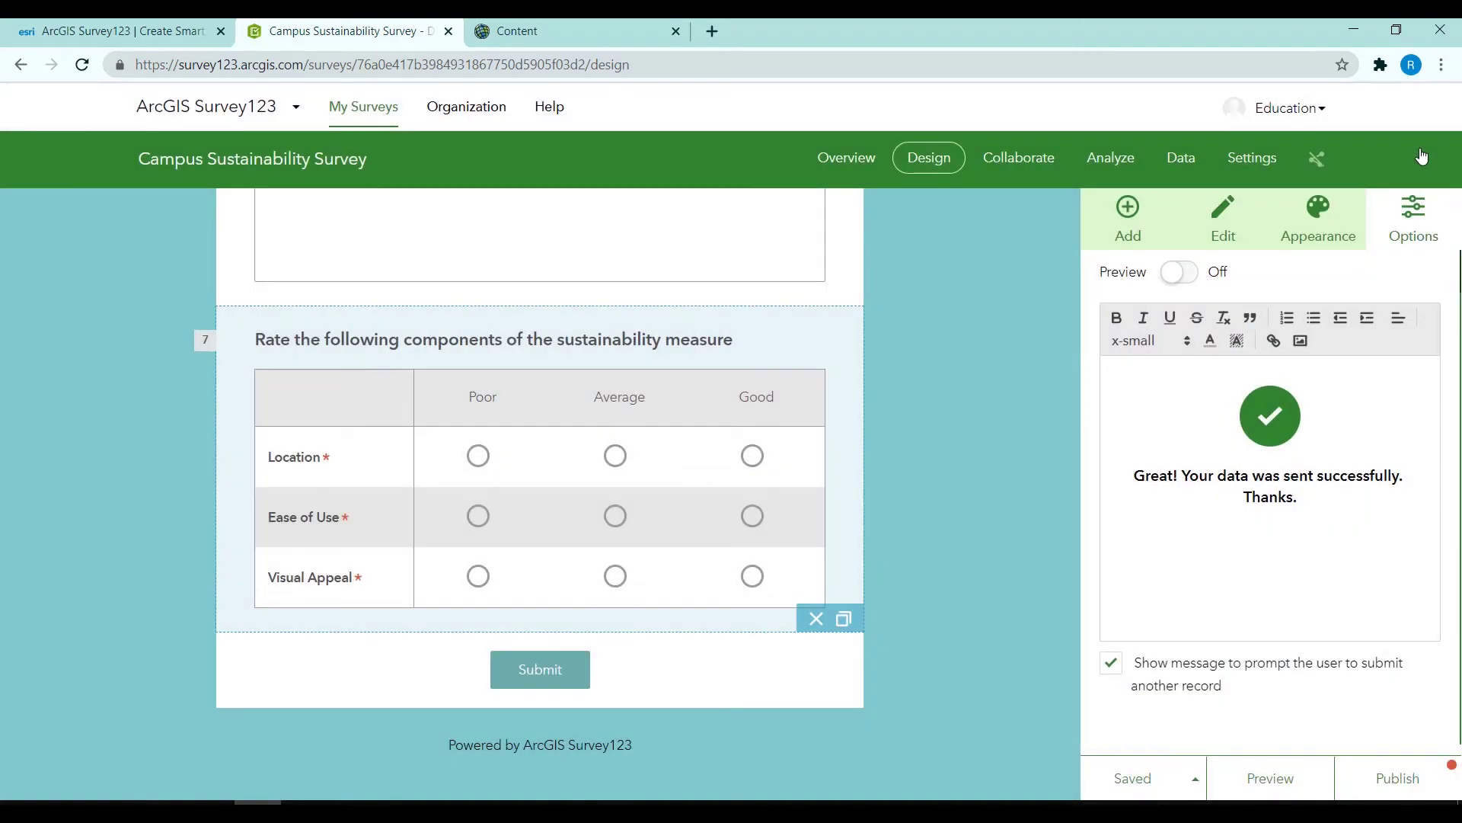
- Set the map question's field name to "Location" in the survey schema and publish the survey
left_click(1396, 782)
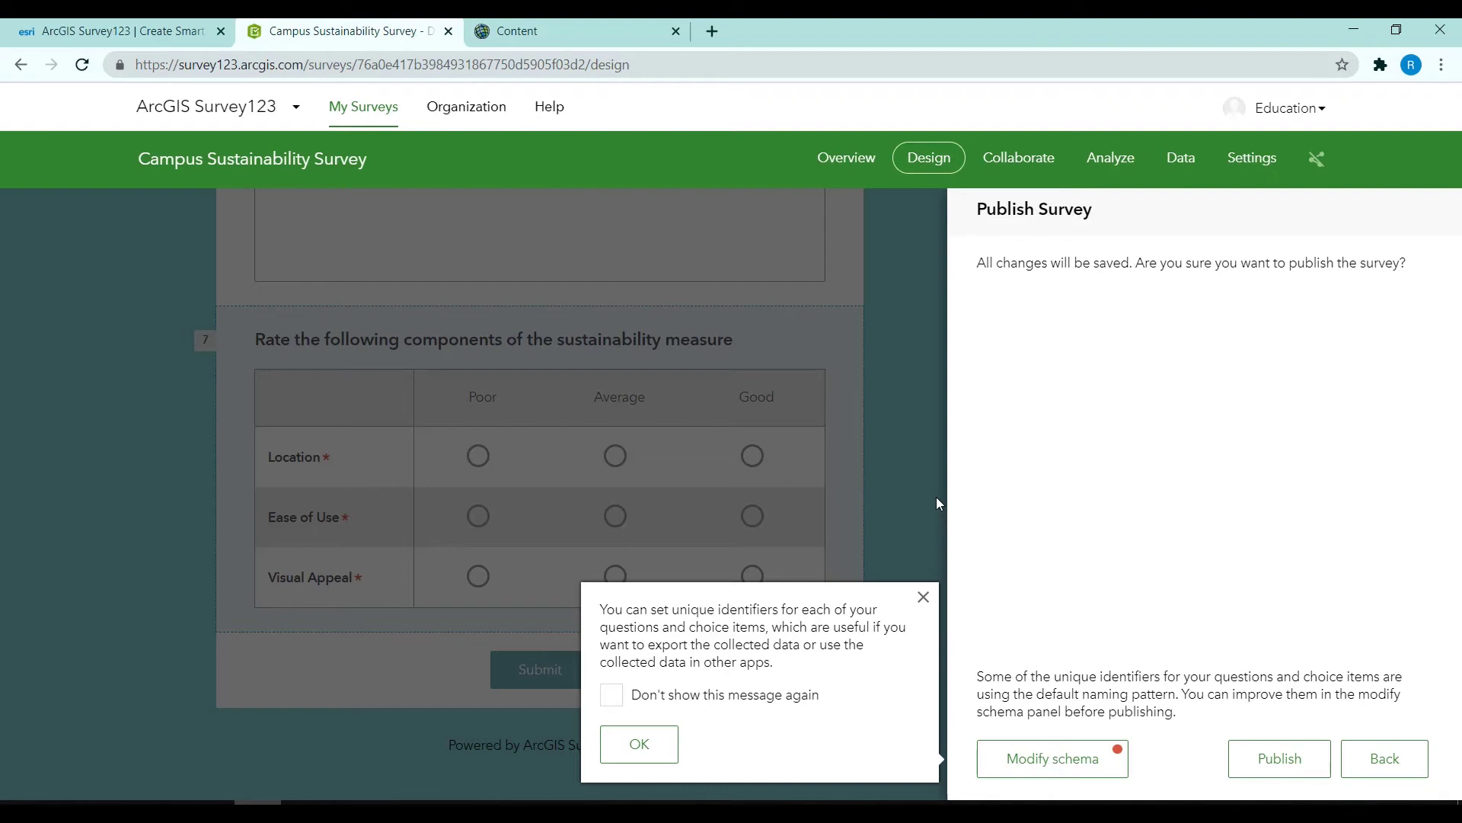
left_click(1085, 772)
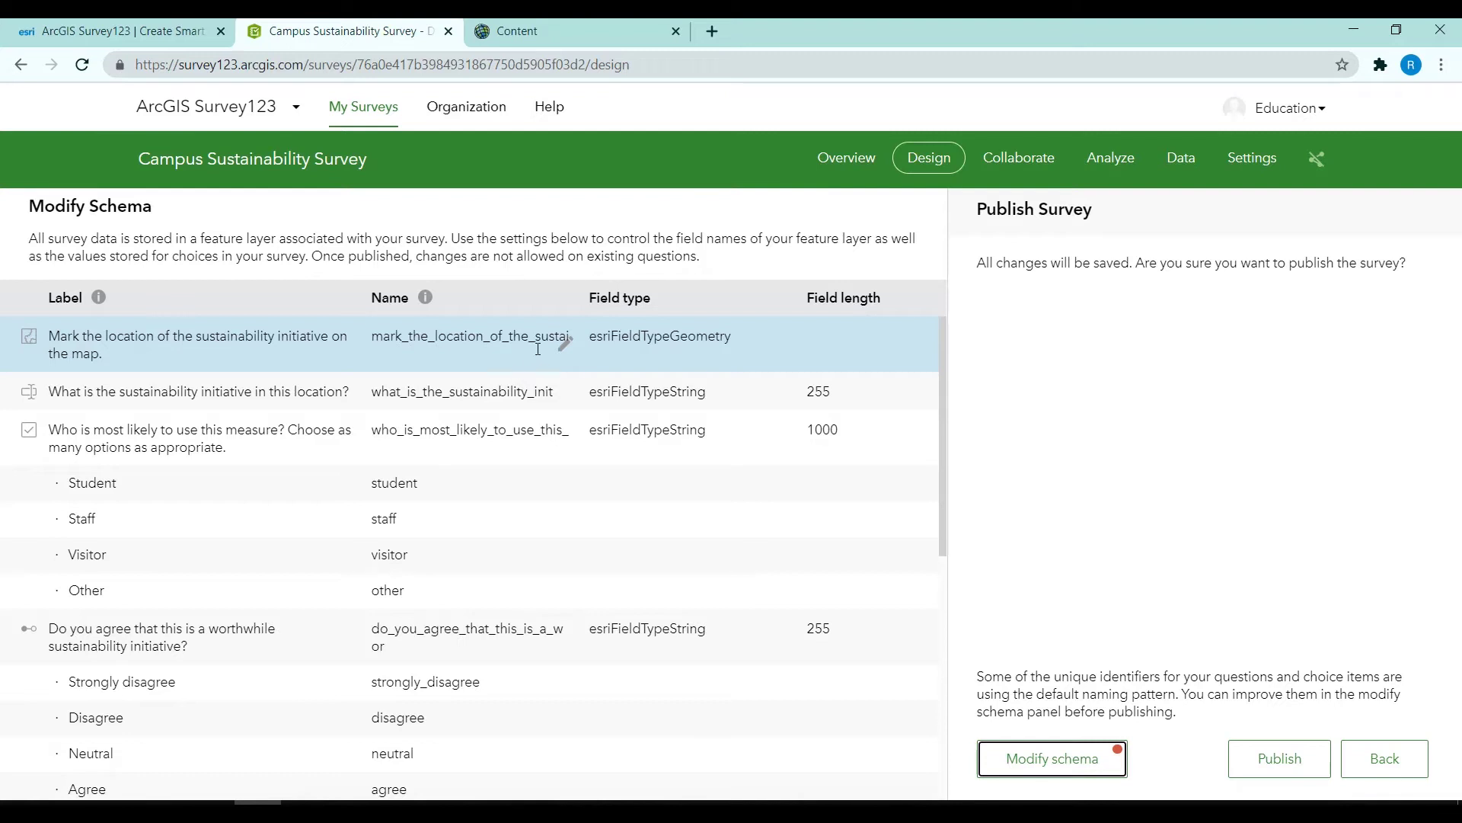
left_click(565, 343)
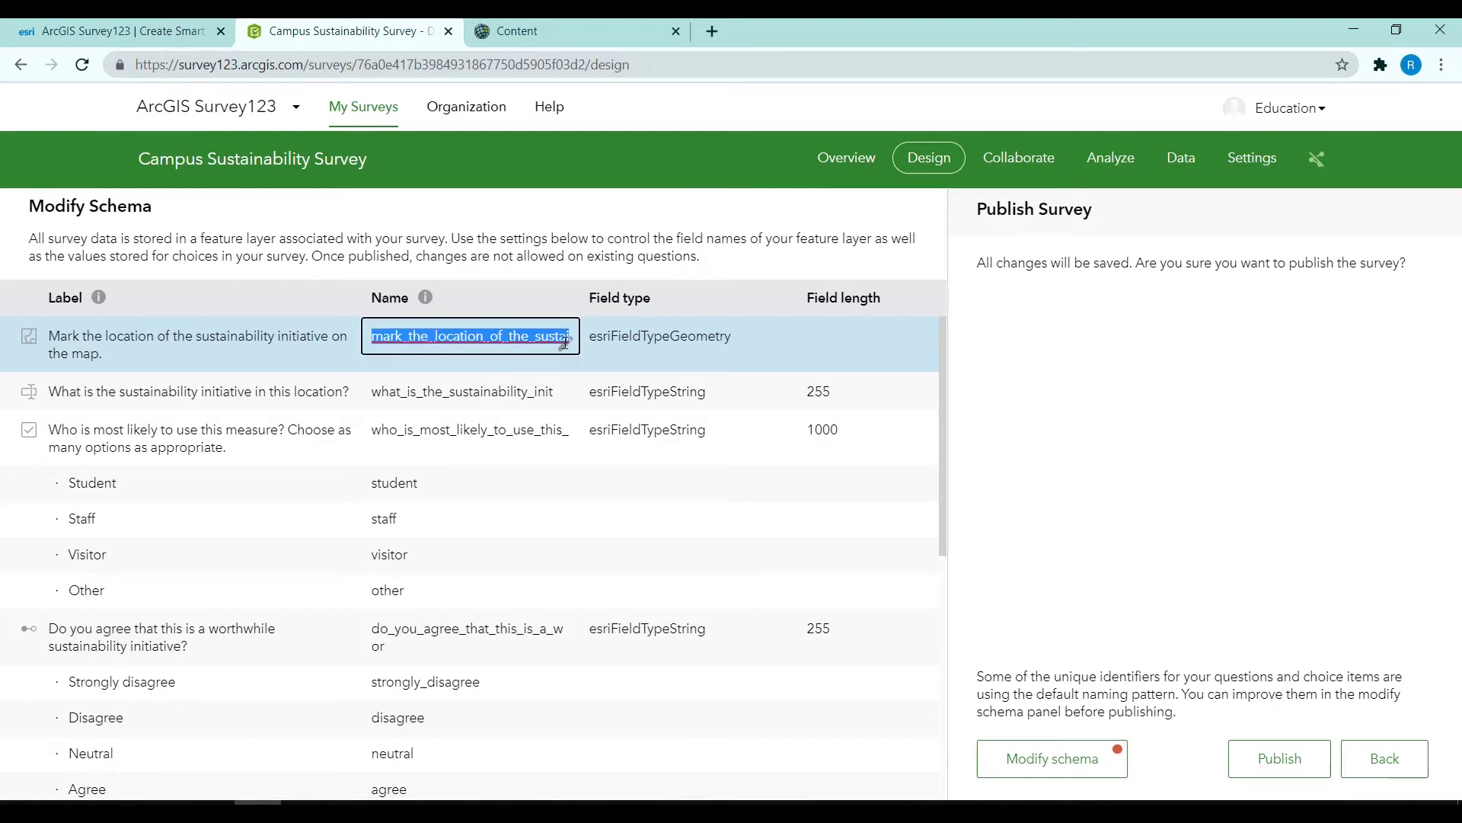
type("Location")
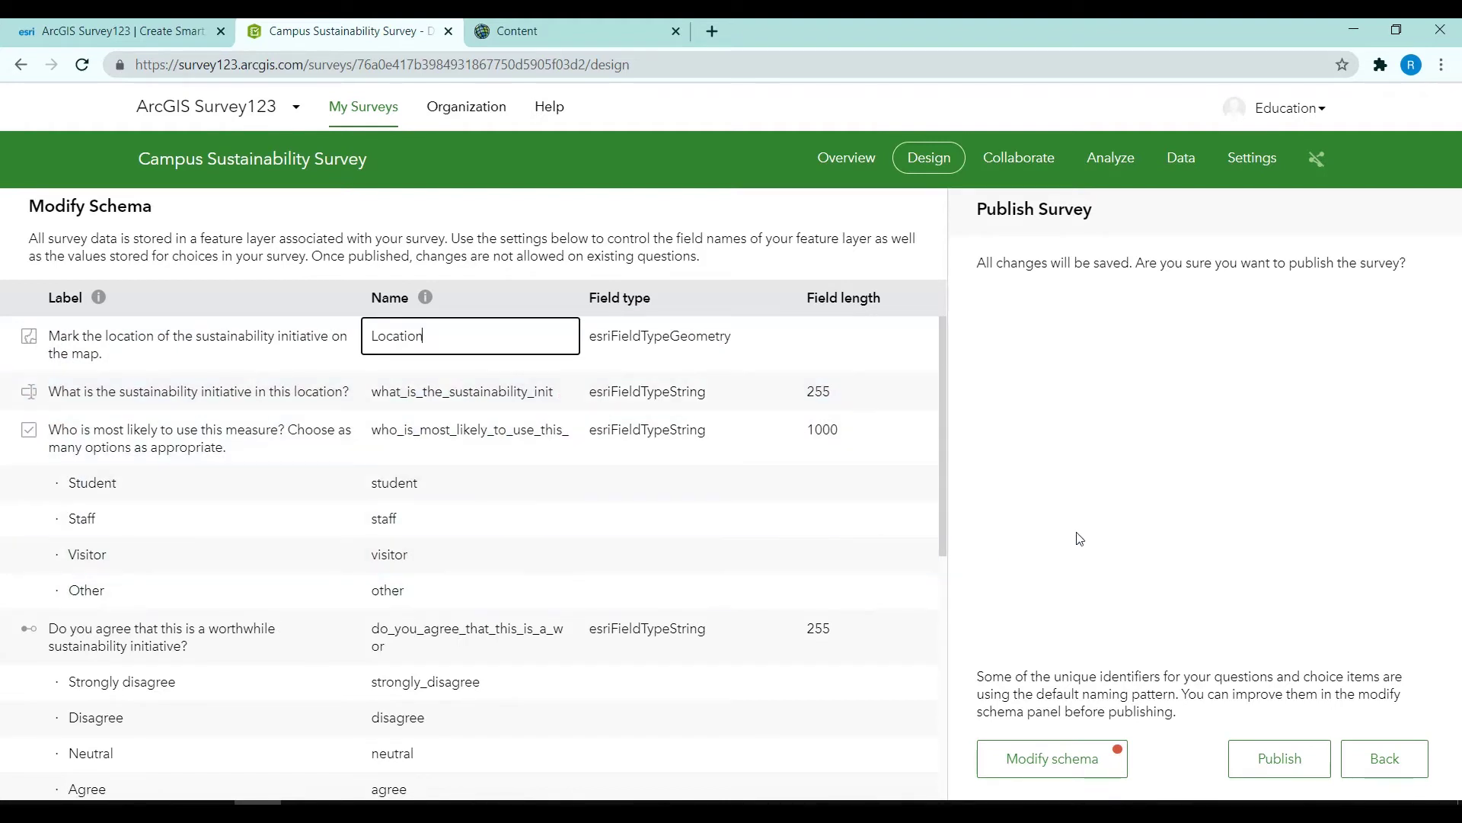
left_click(1036, 506)
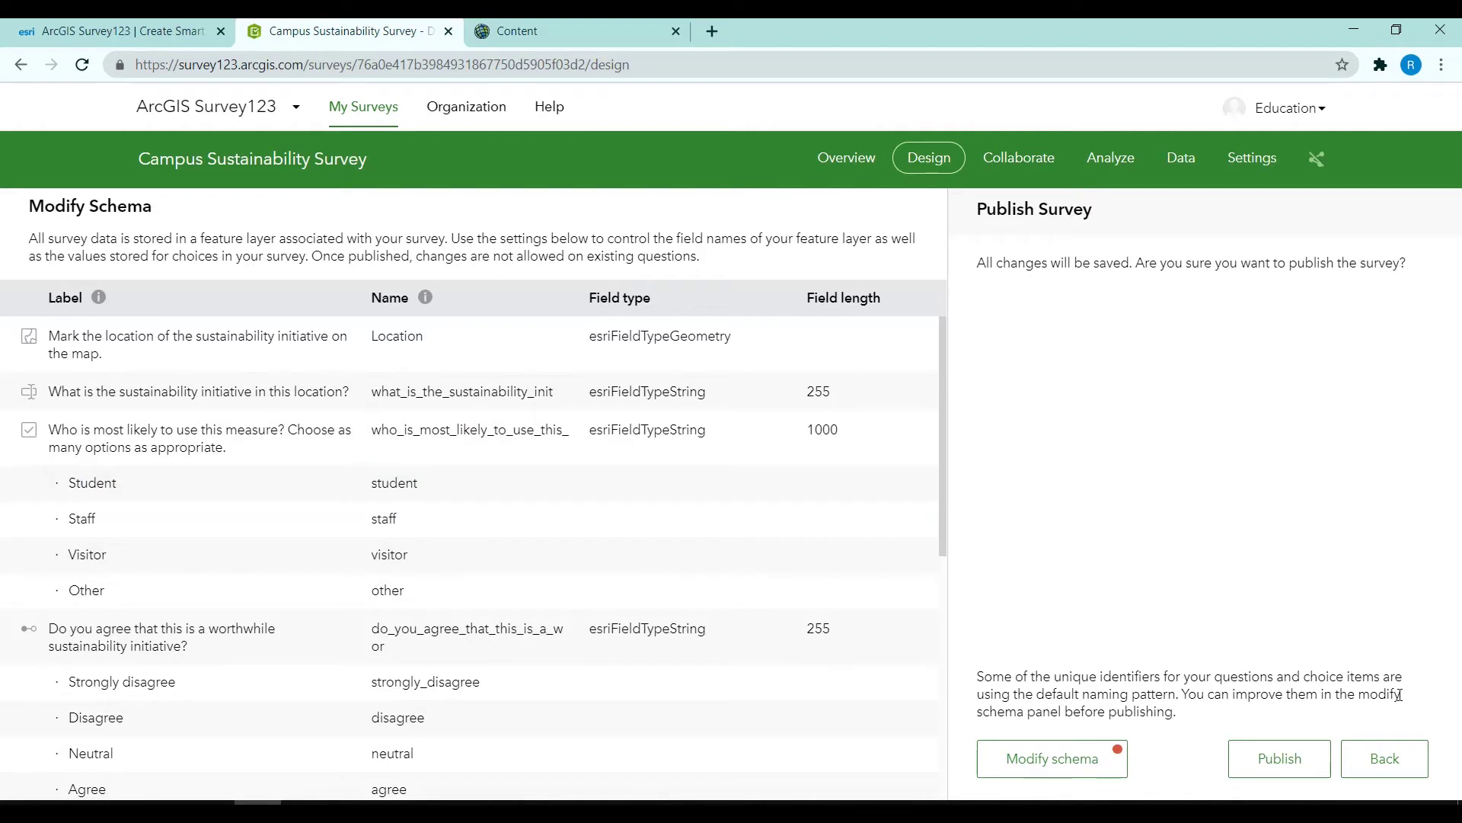
left_click(1290, 774)
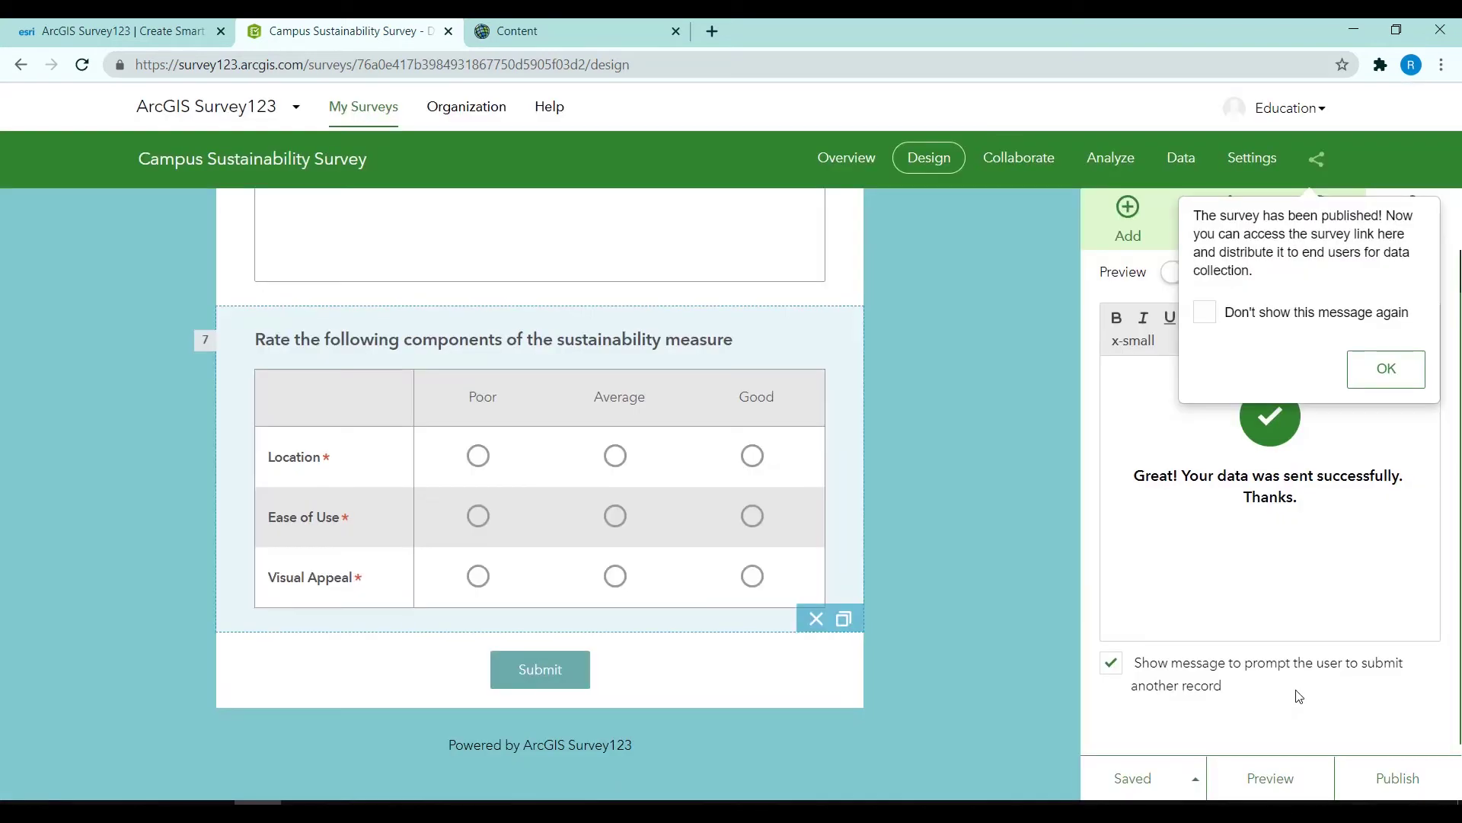
left_click(1386, 371)
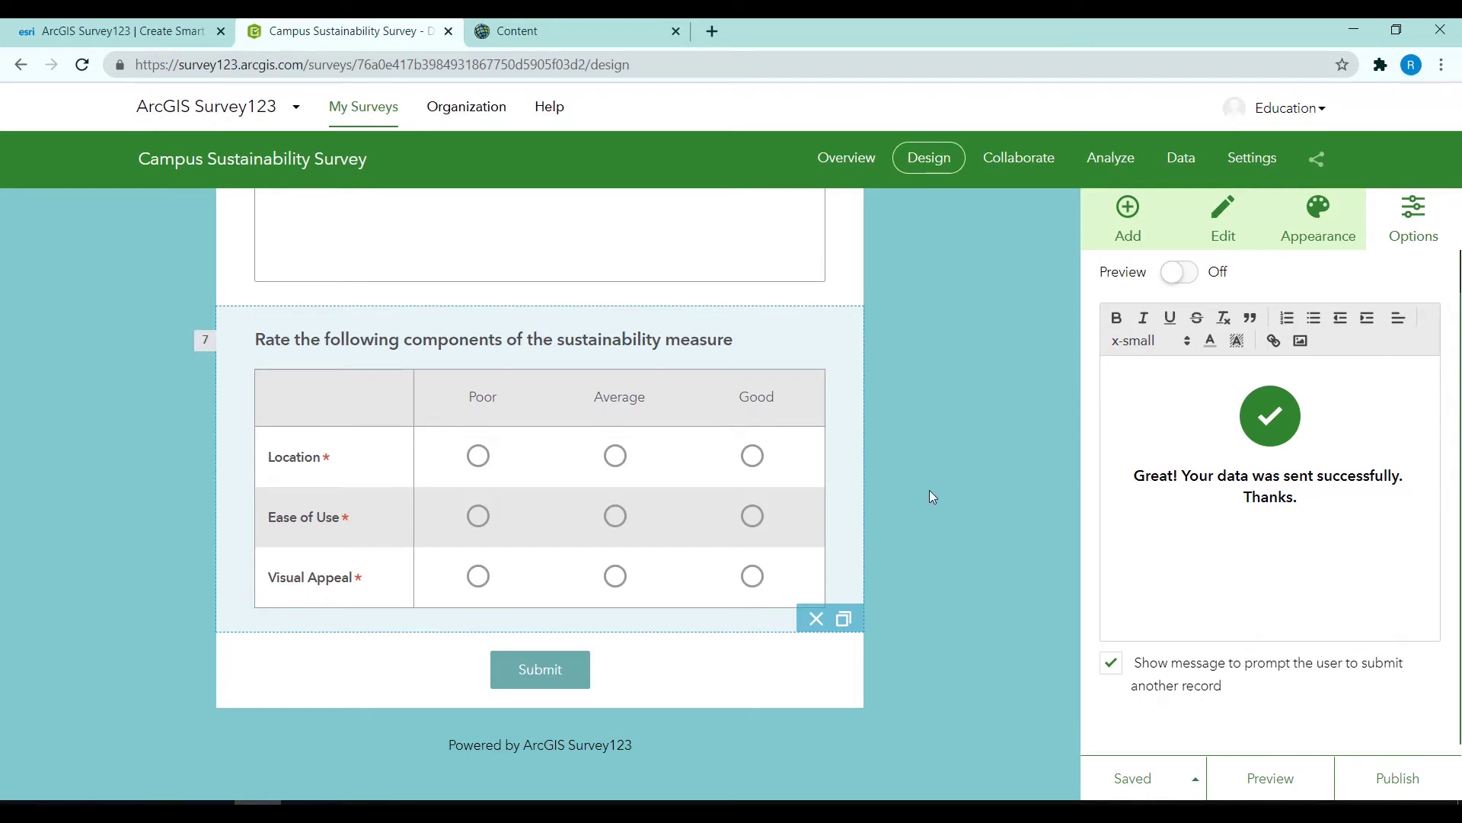
- Show the QR code for the published survey's link in its sharing settings
left_click(1021, 162)
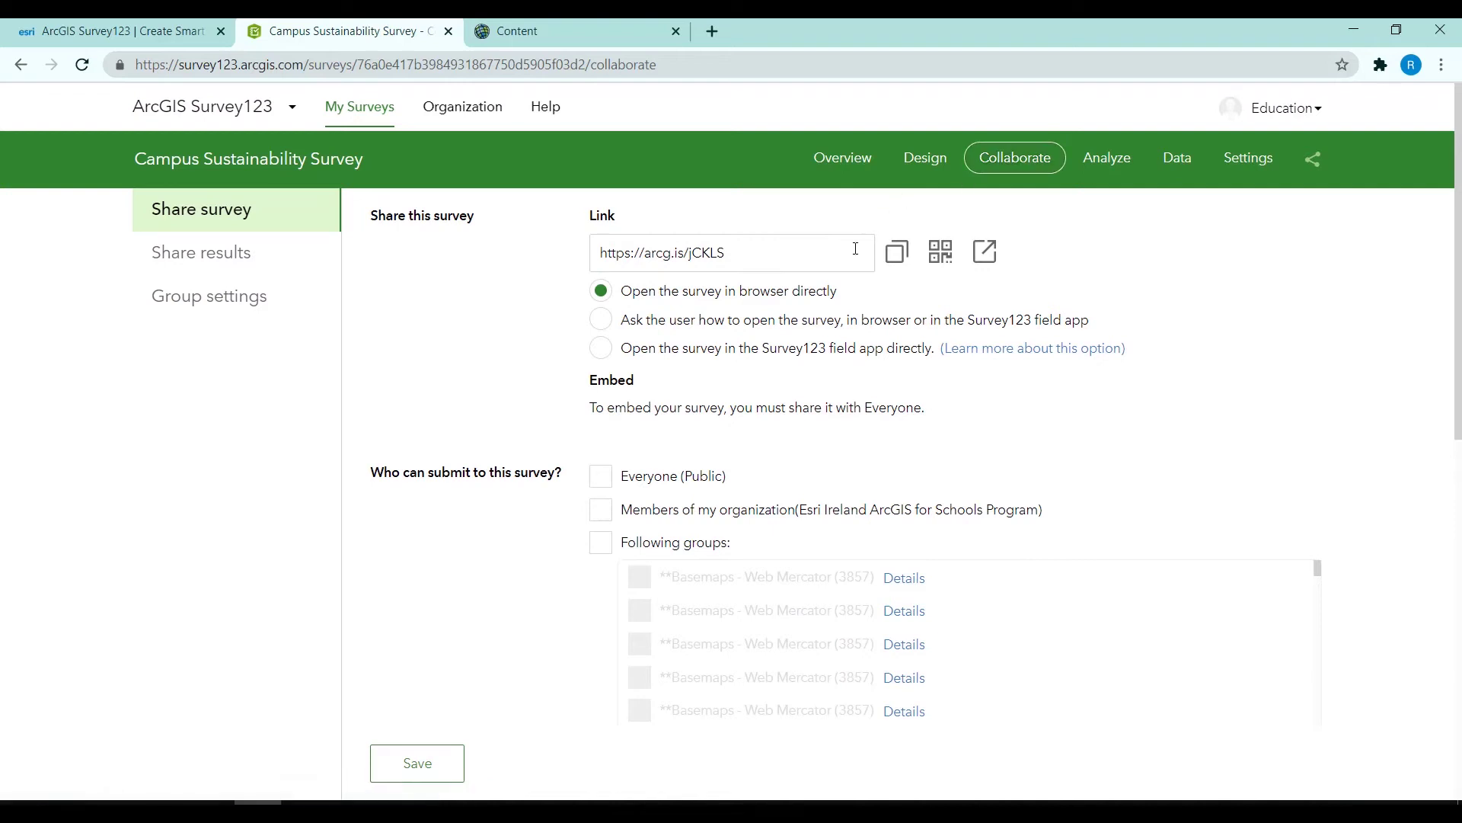
left_click(938, 259)
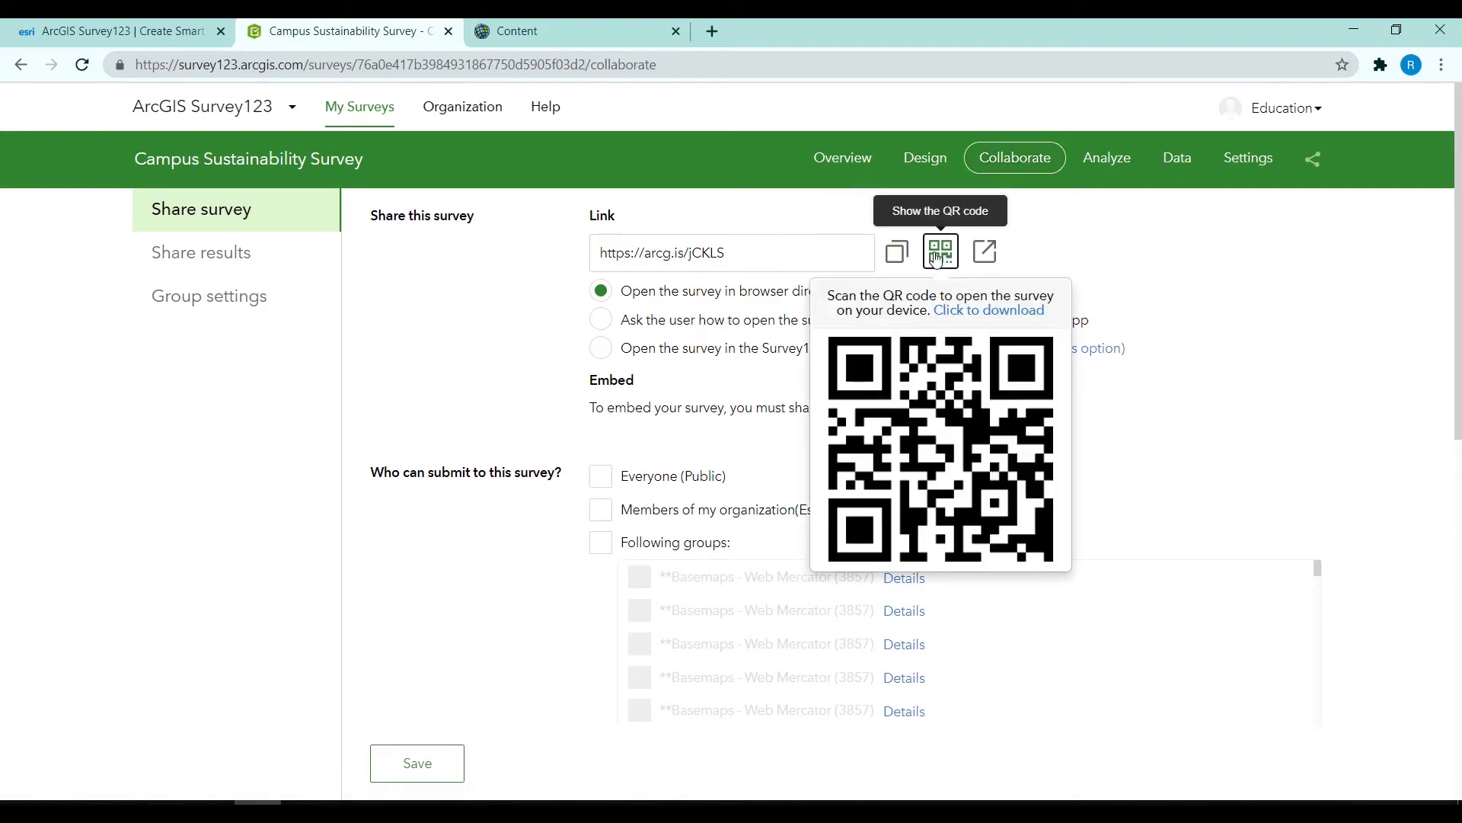
- Dismiss the QR code and set the survey link to ask the user how to open the survey, in browser or in the field app
left_click(937, 259)
left_click(937, 259)
left_click(501, 337)
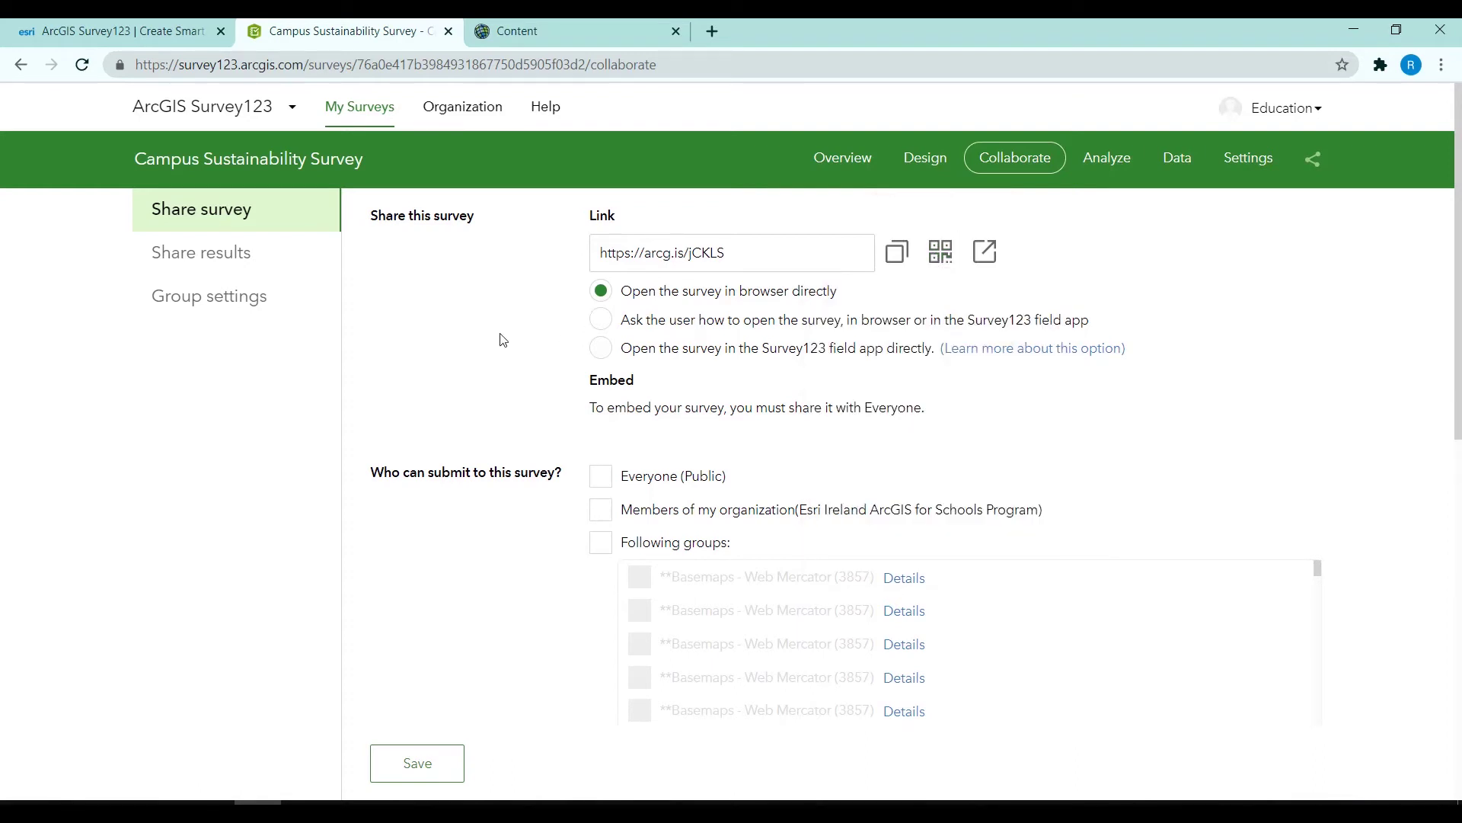
left_click(600, 333)
scroll(600, 333, "down", 1)
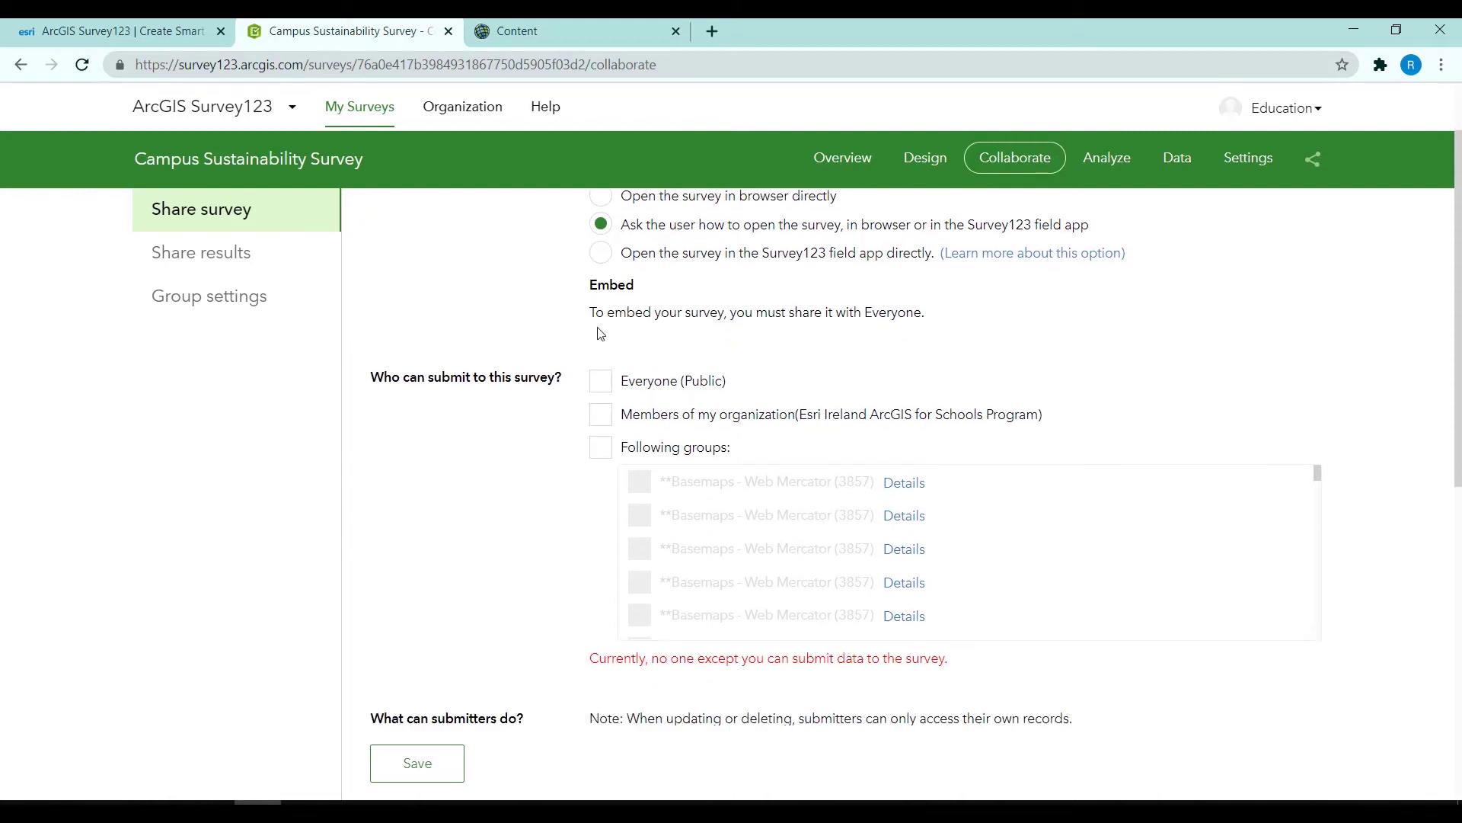
- Allow everyone (public) to submit to the survey, review the remaining submission options, and save the sharing settings
scroll(600, 333, "down", 1)
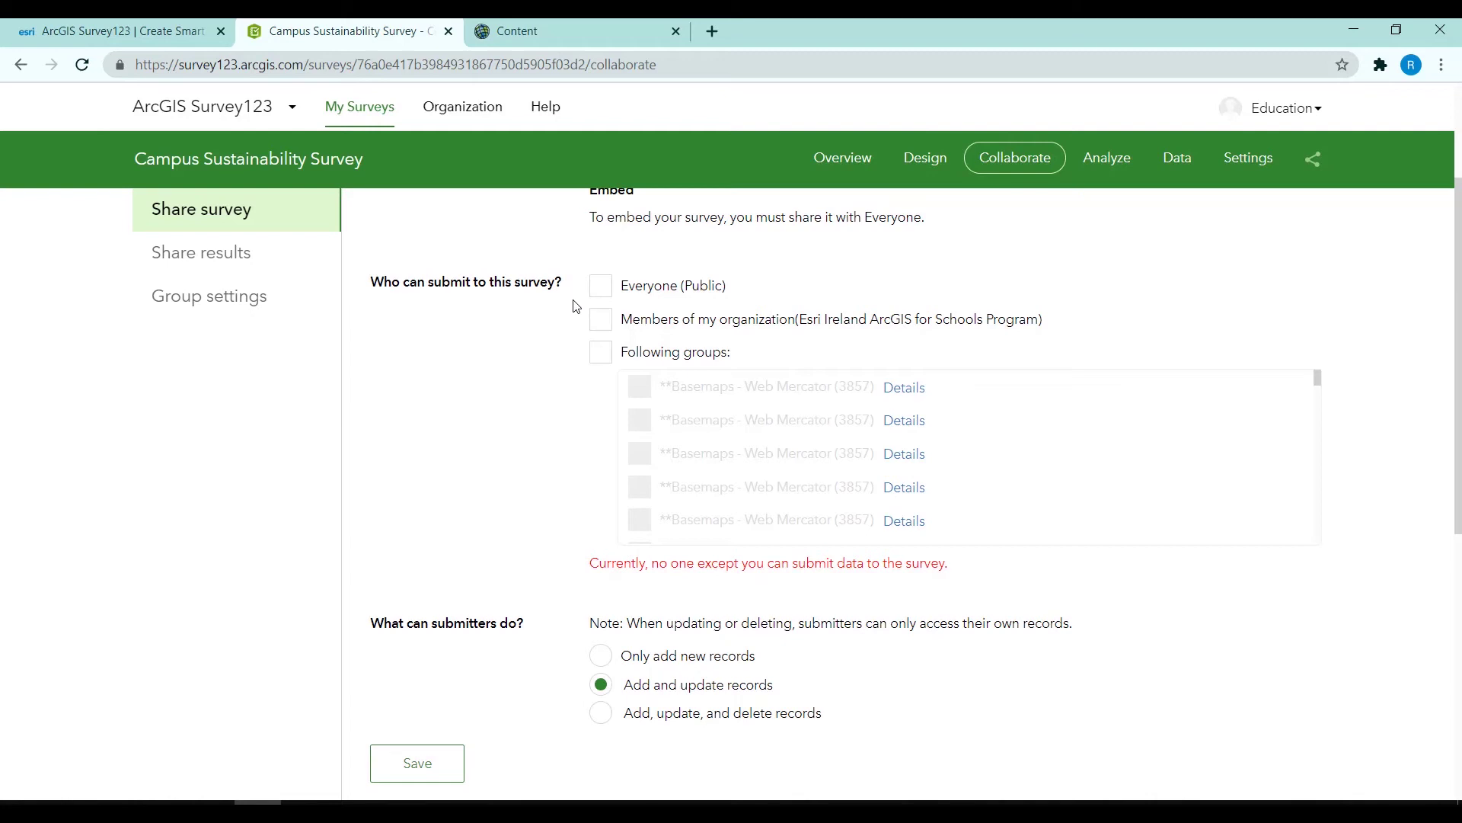
left_click(602, 292)
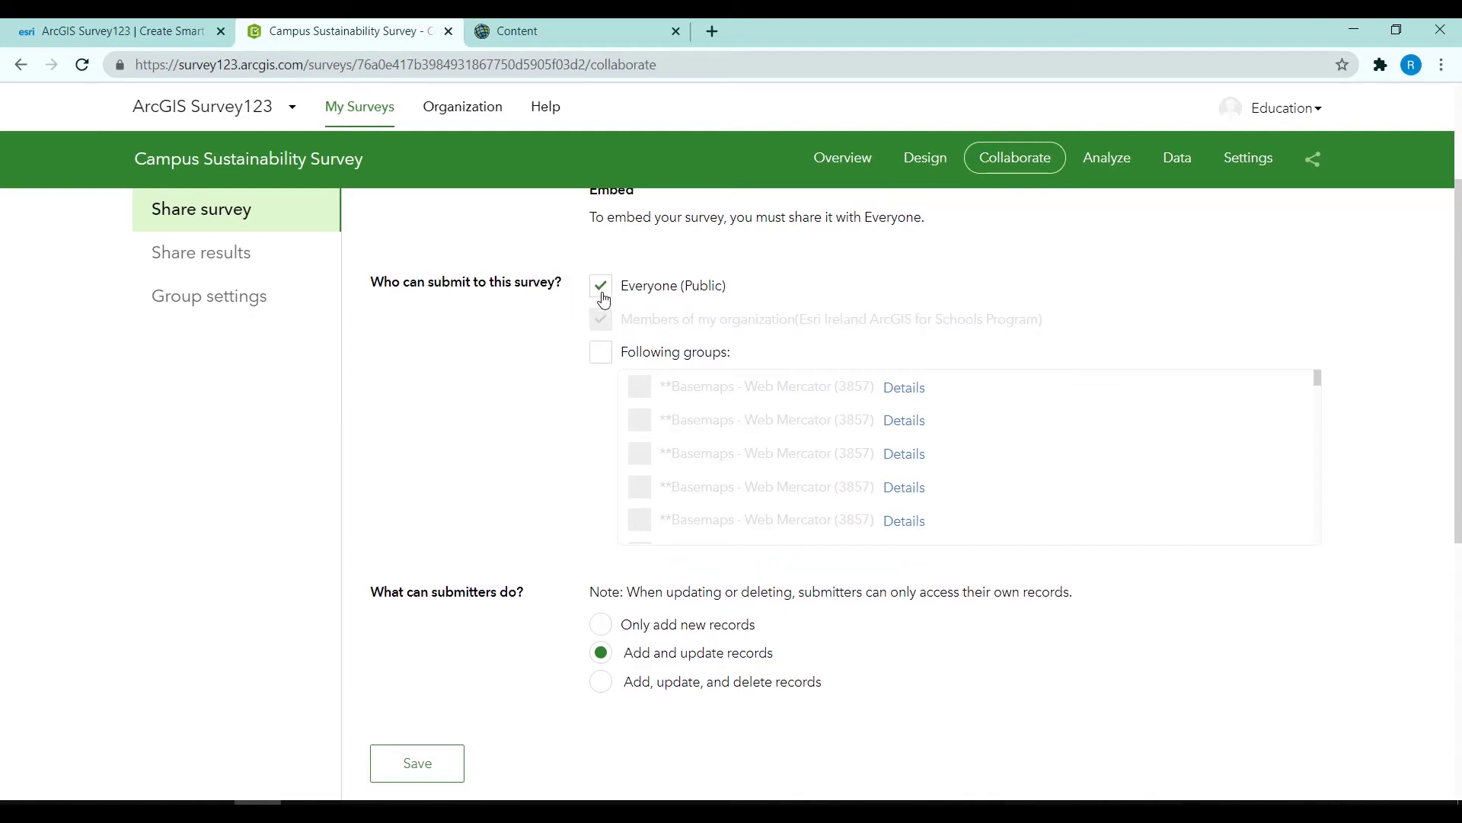
scroll(564, 431, "down", 3)
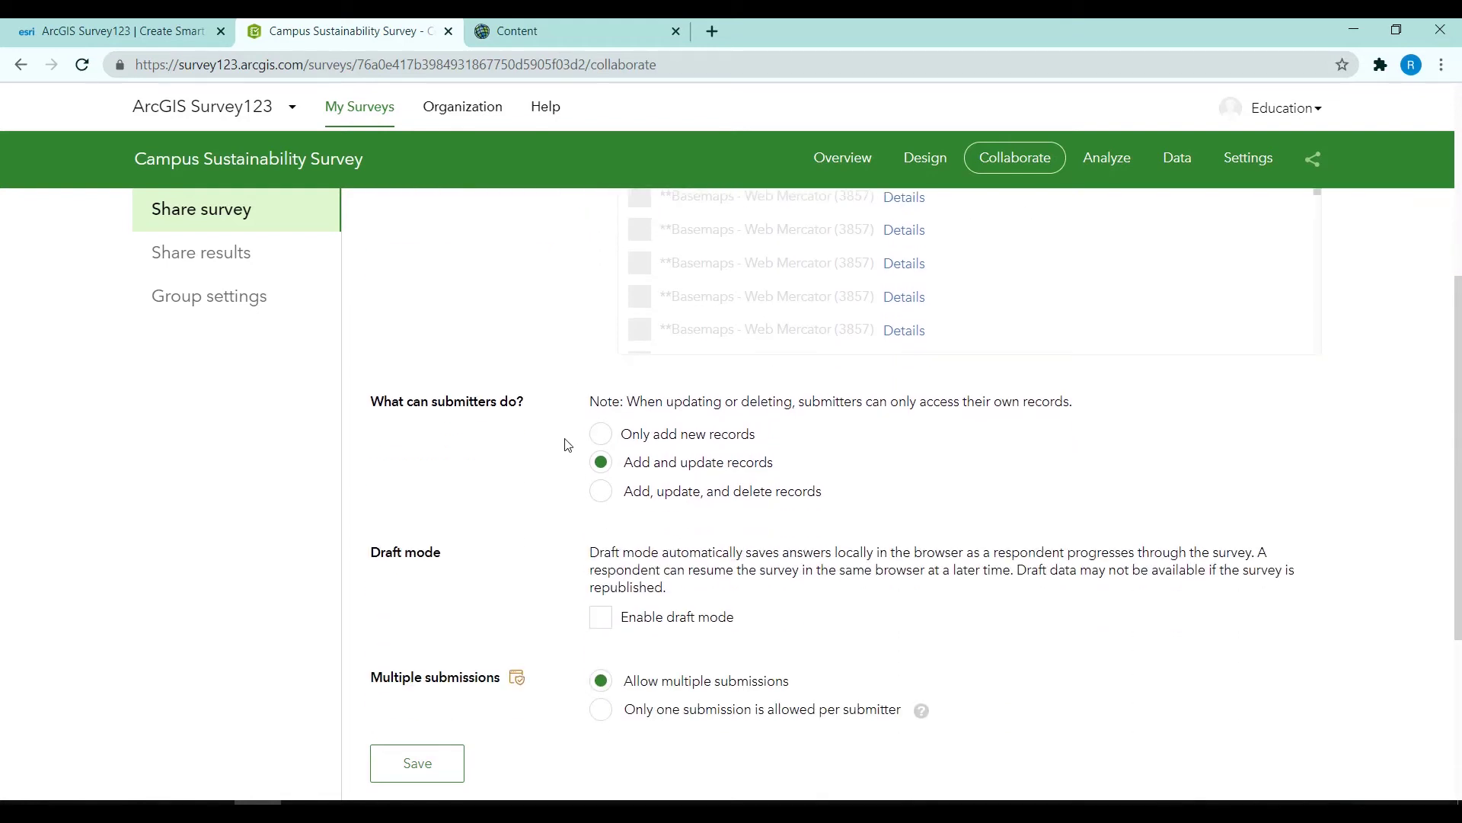
scroll(566, 440, "down", 2)
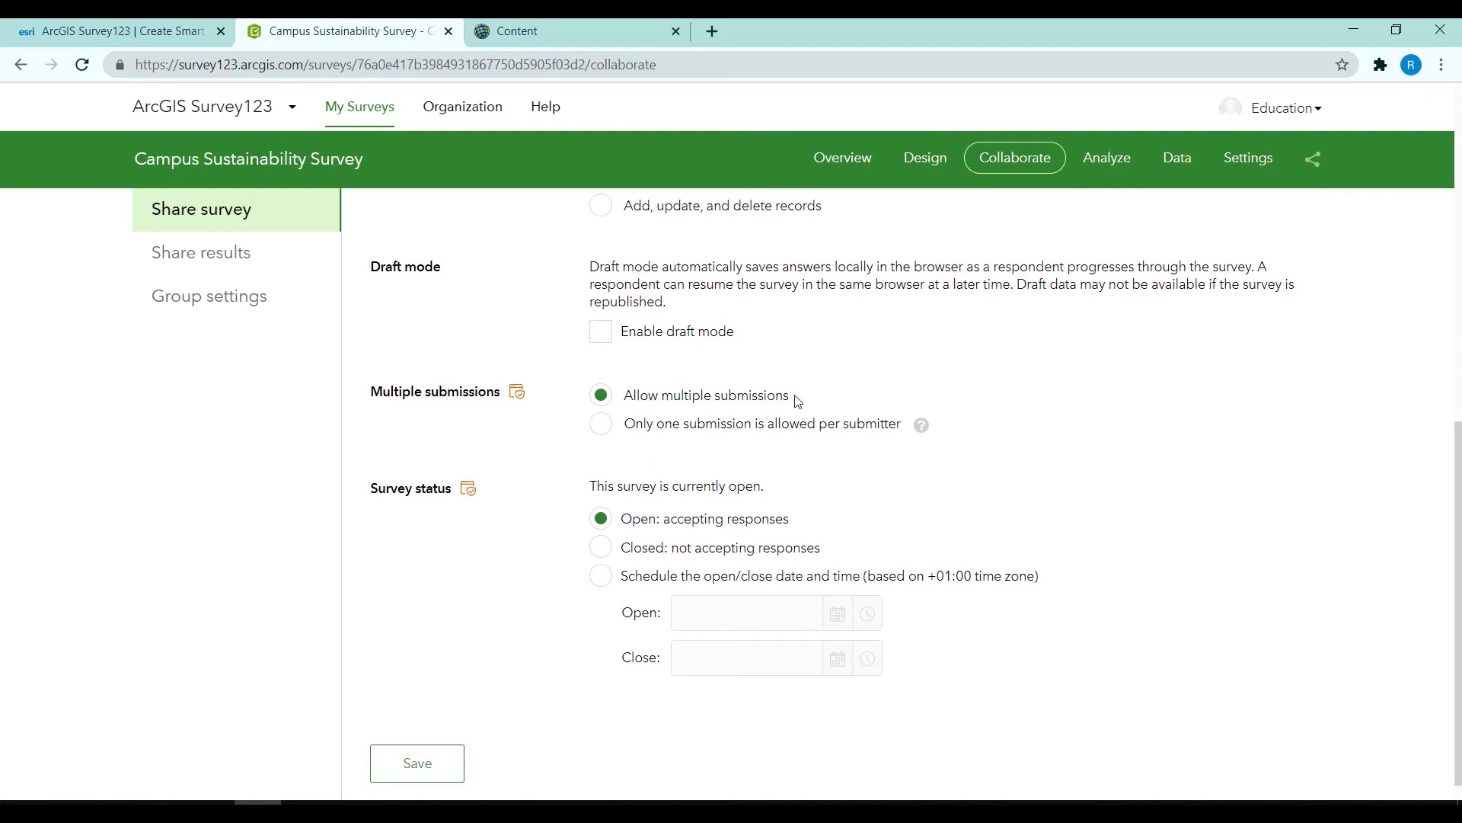
scroll(905, 562, "down", 1)
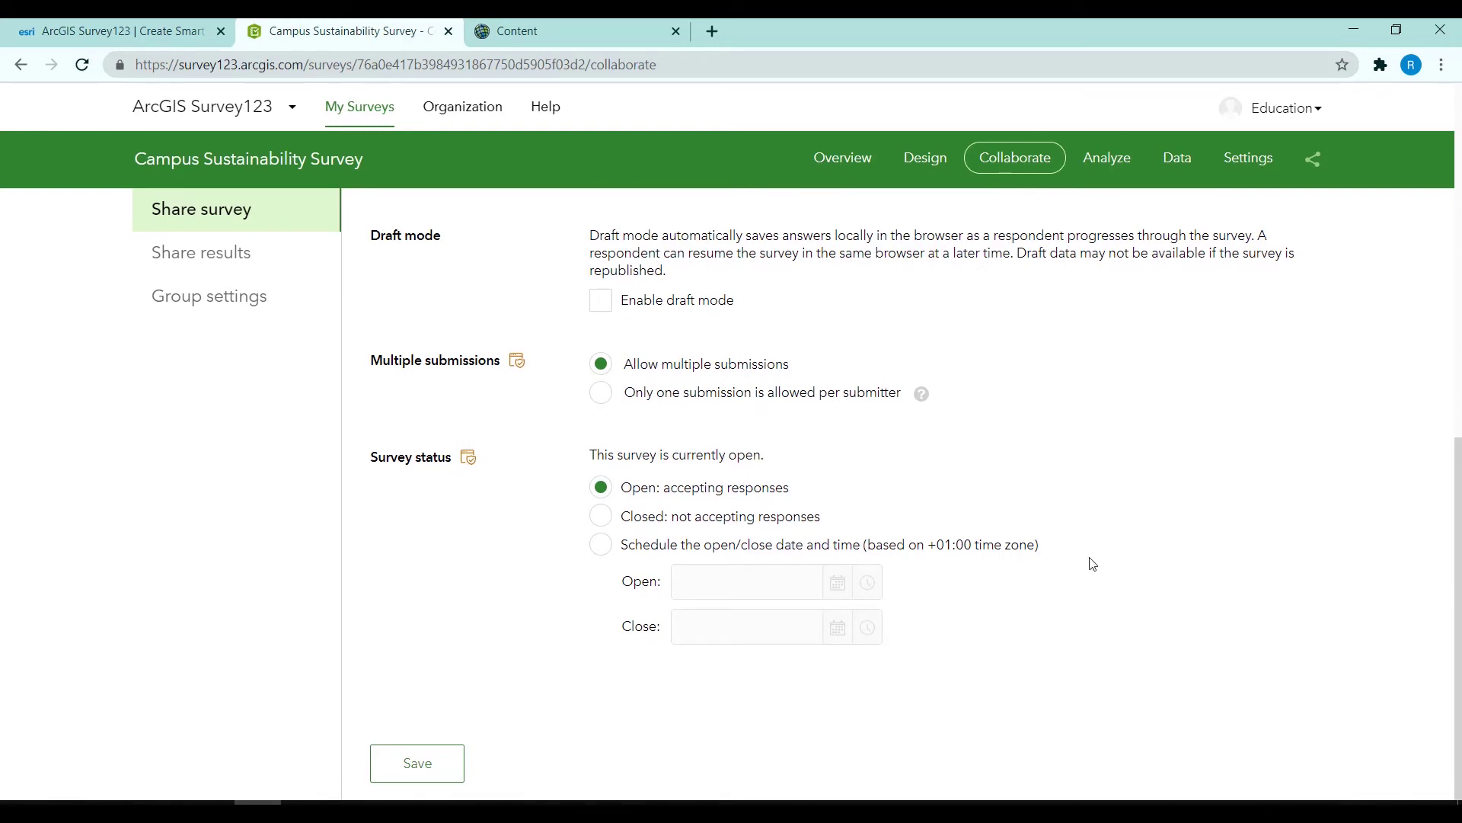
left_click(439, 765)
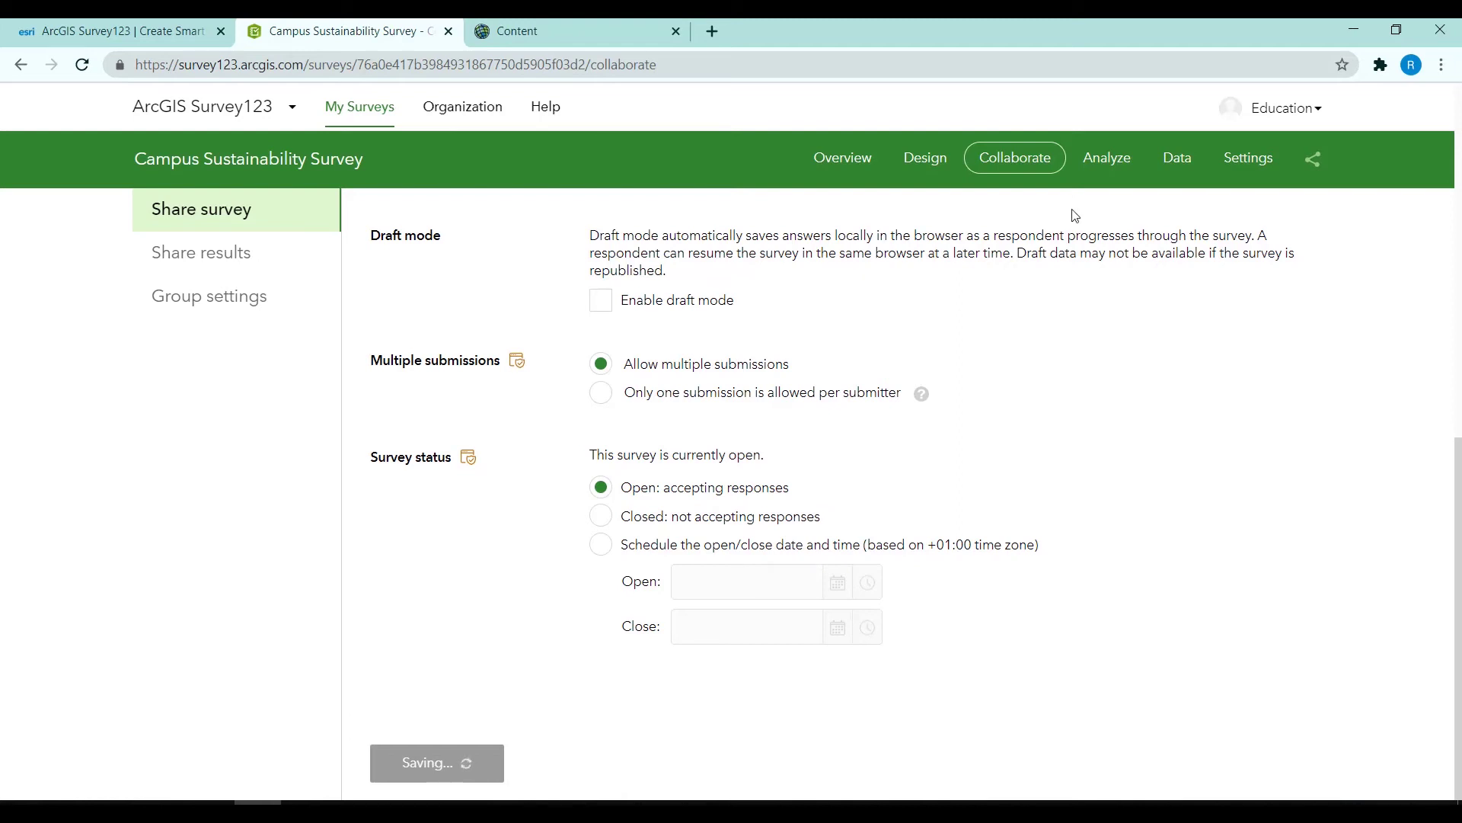
- Copy the survey link from the sharing settings, load it in a new browser tab, and open the survey in the browser
left_click(1113, 171)
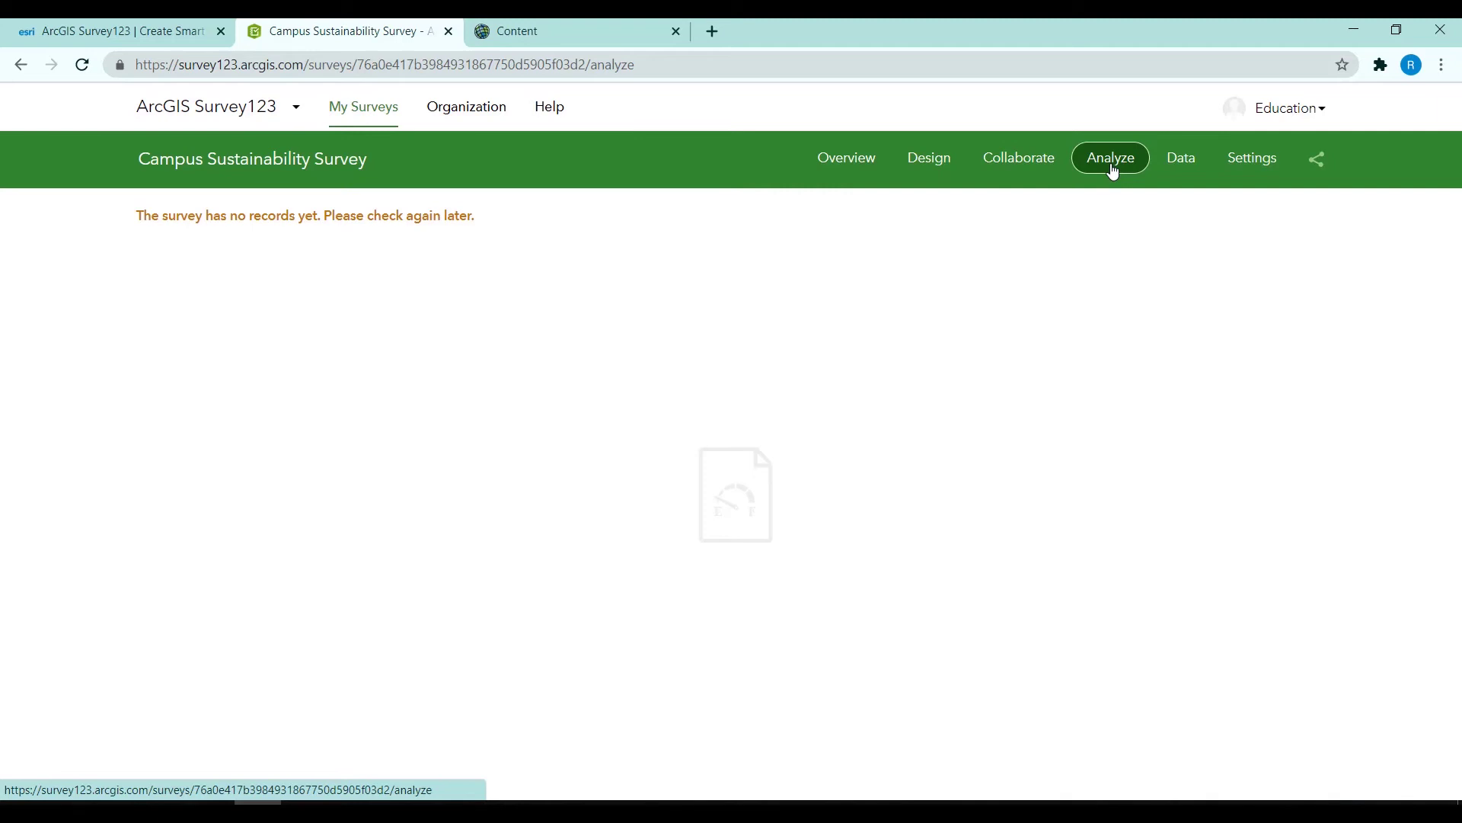
left_click(1029, 161)
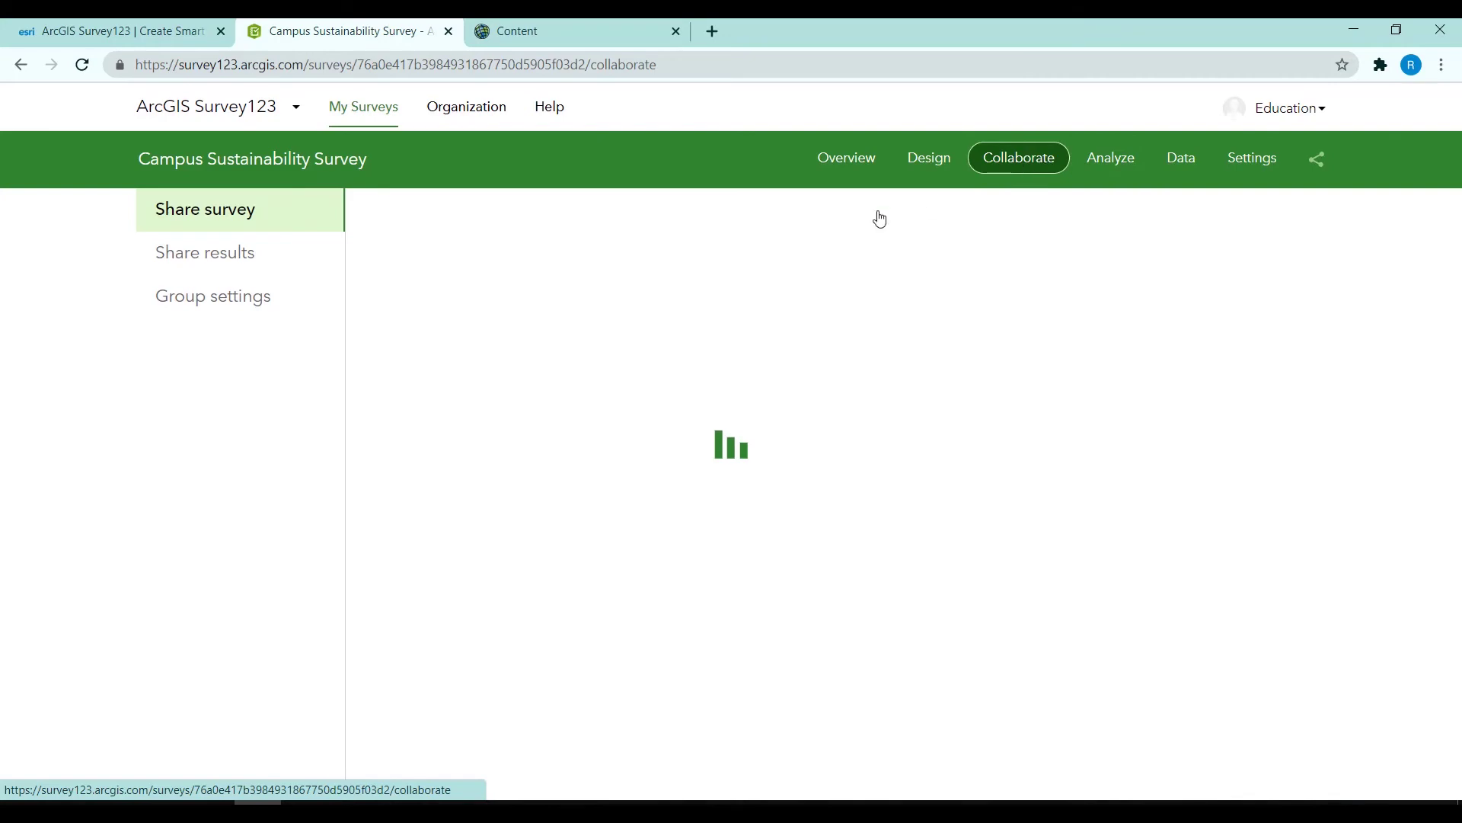
left_click(896, 254)
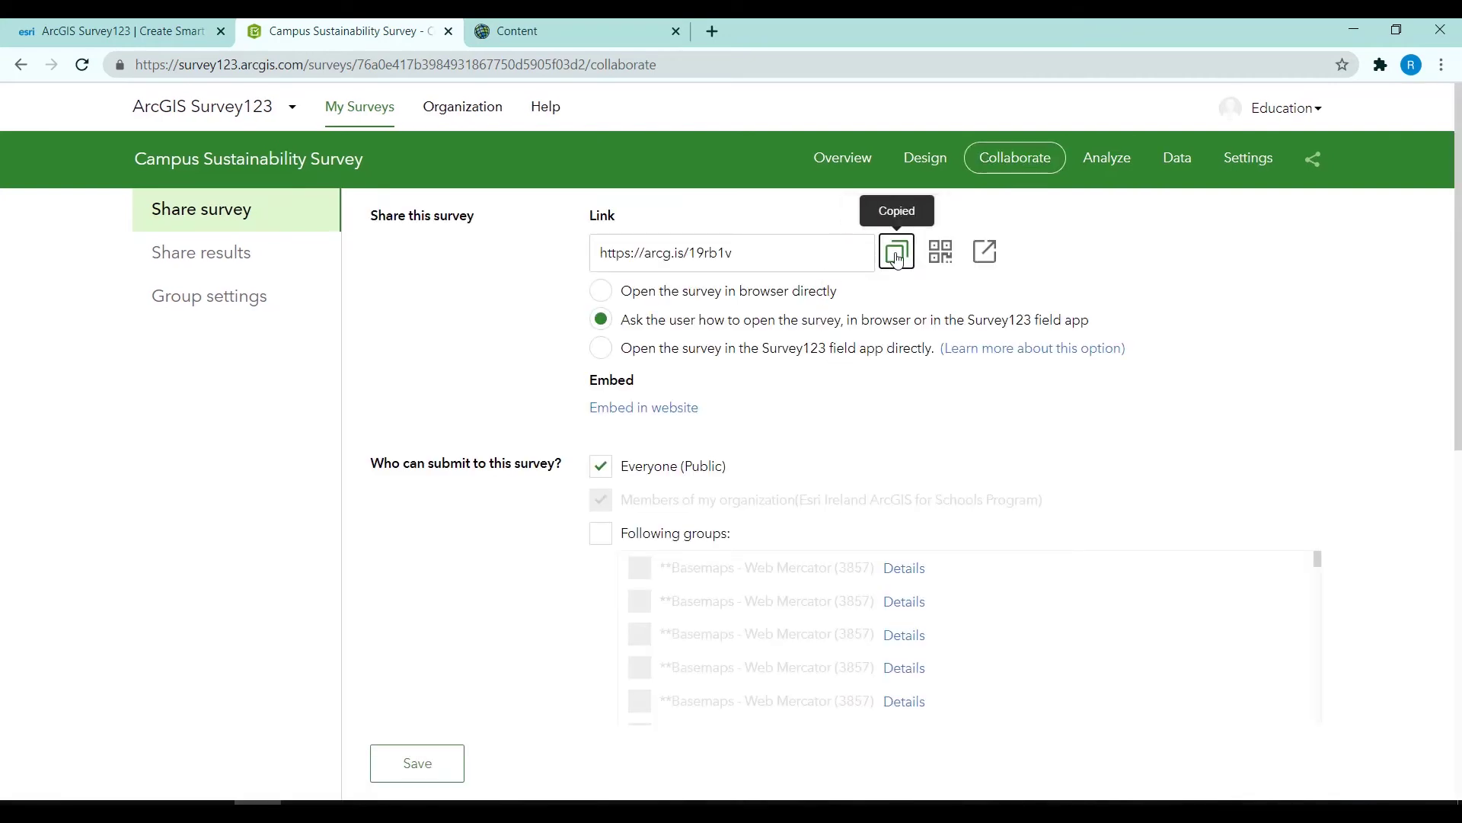
left_click(710, 31)
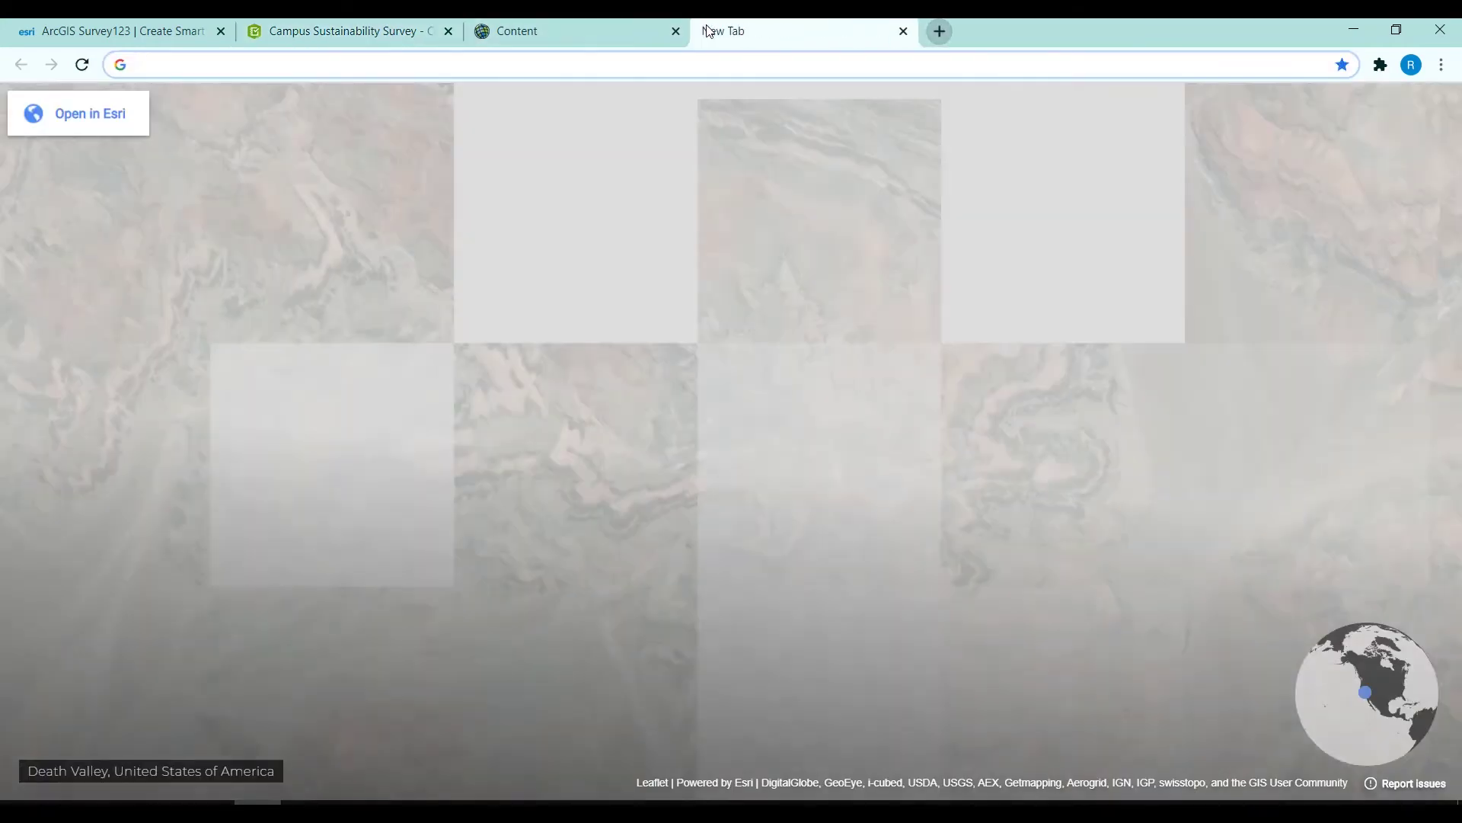
key("ctrl+v")
key("Return")
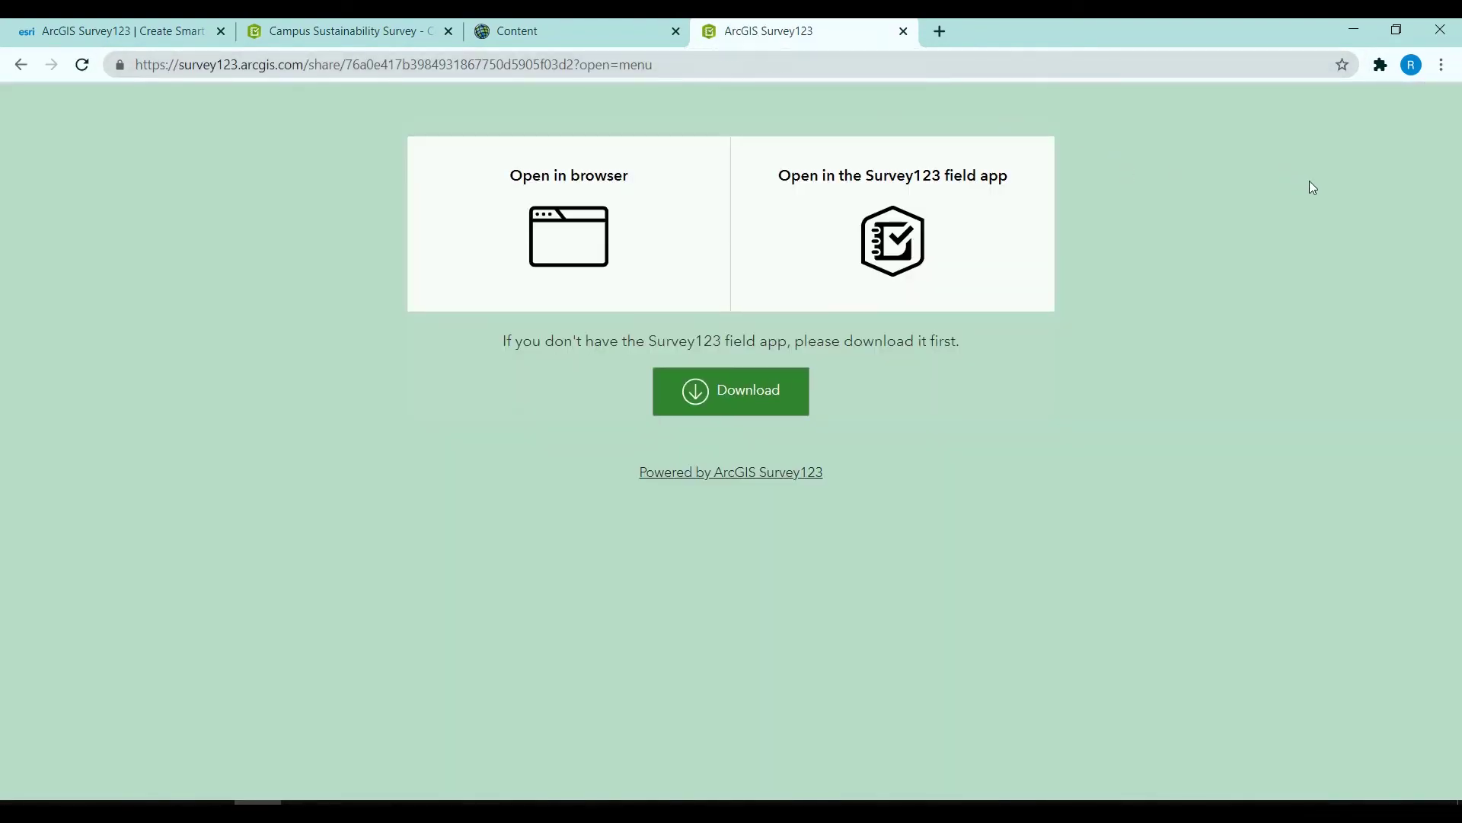
left_click(573, 208)
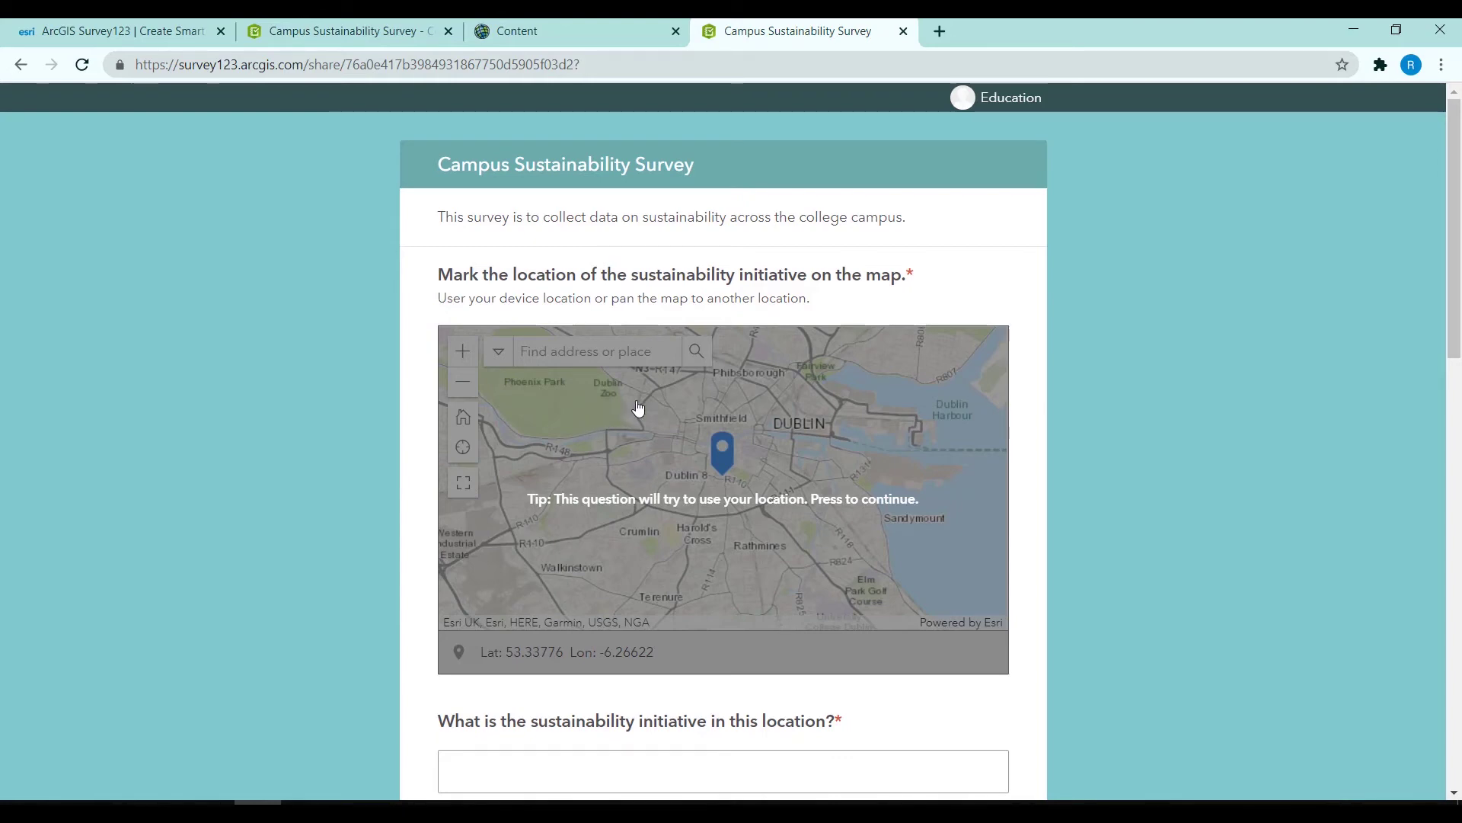
- Answer the survey at the device location with "Recycling bins", Student, Agree, and ratings Location Good, Ease of Use Average, Visual Appeal Poor, and submit it
left_click(700, 407)
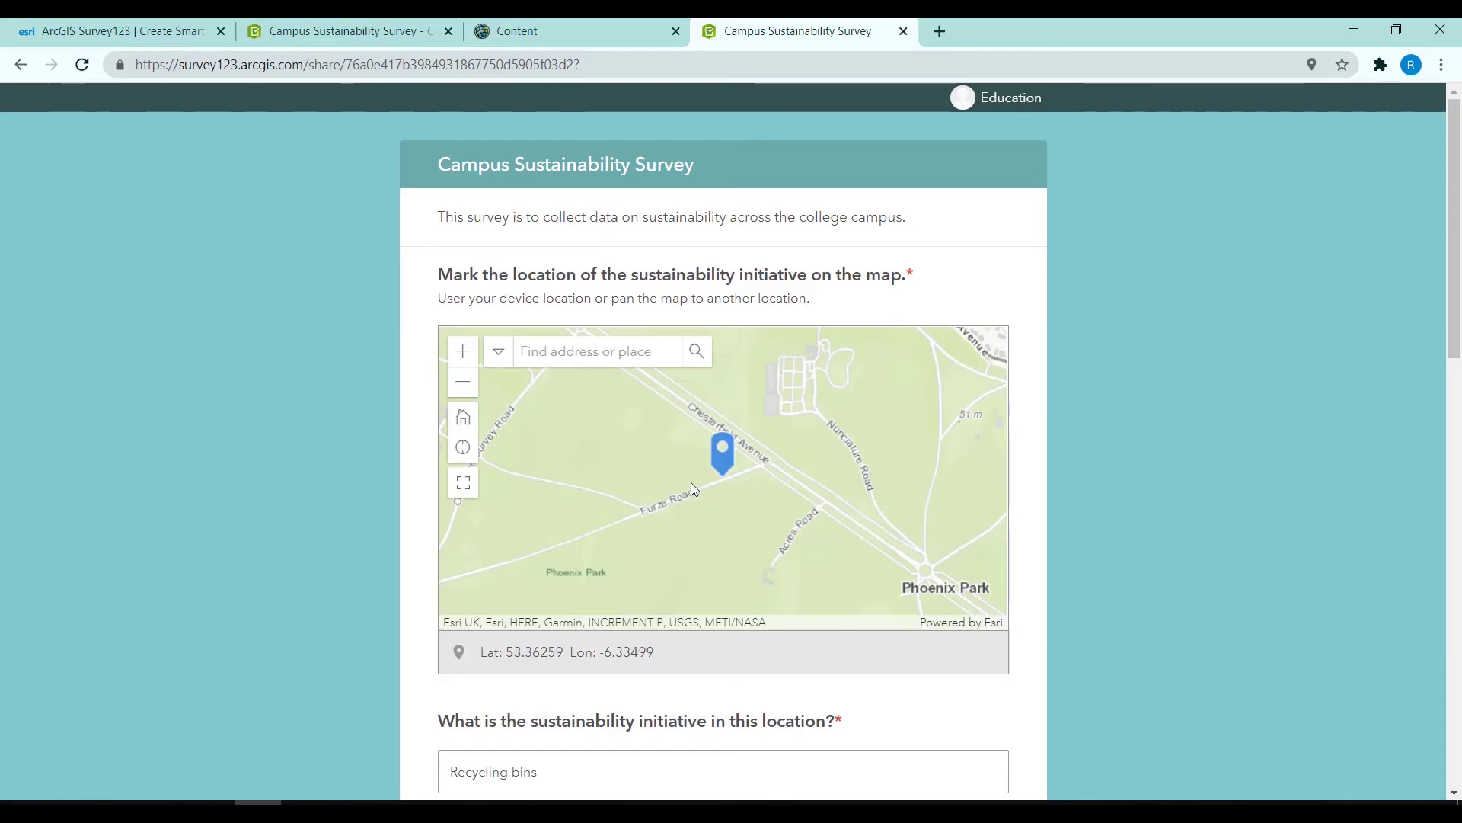
scroll(770, 666, "down", 3)
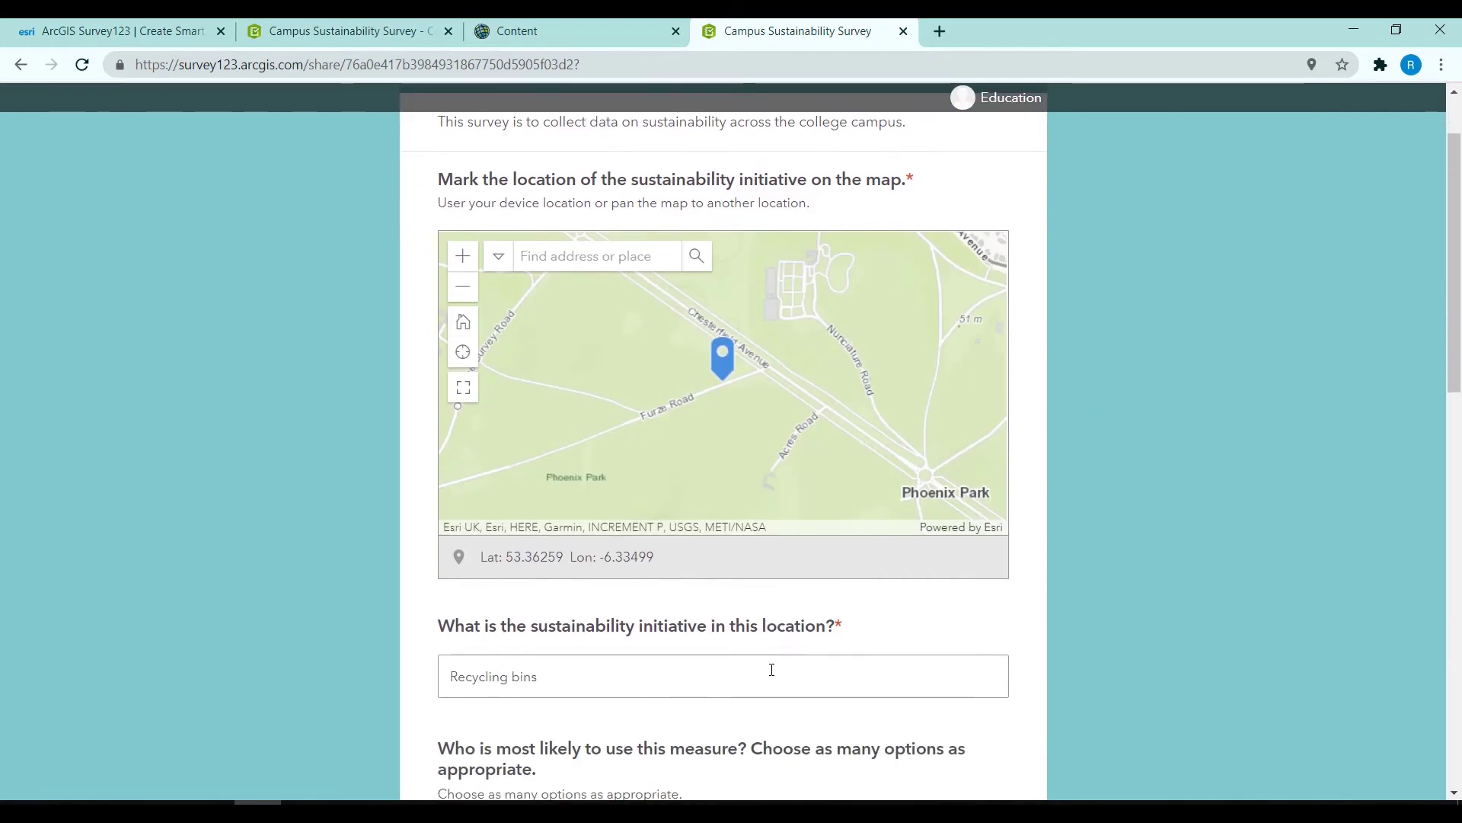
scroll(682, 591, "down", 1)
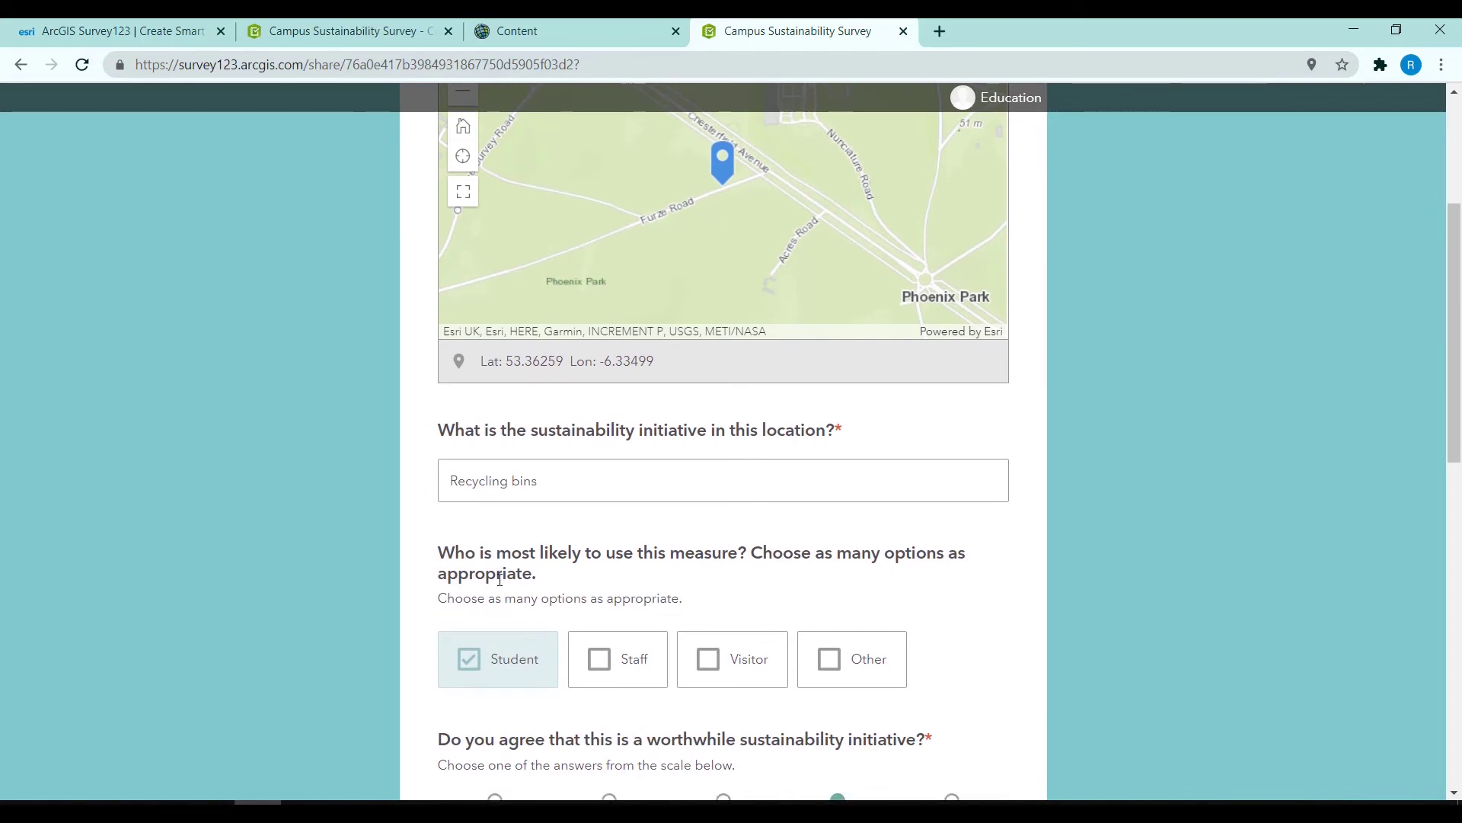
scroll(462, 390, "down", 4)
scroll(449, 400, "down", 3)
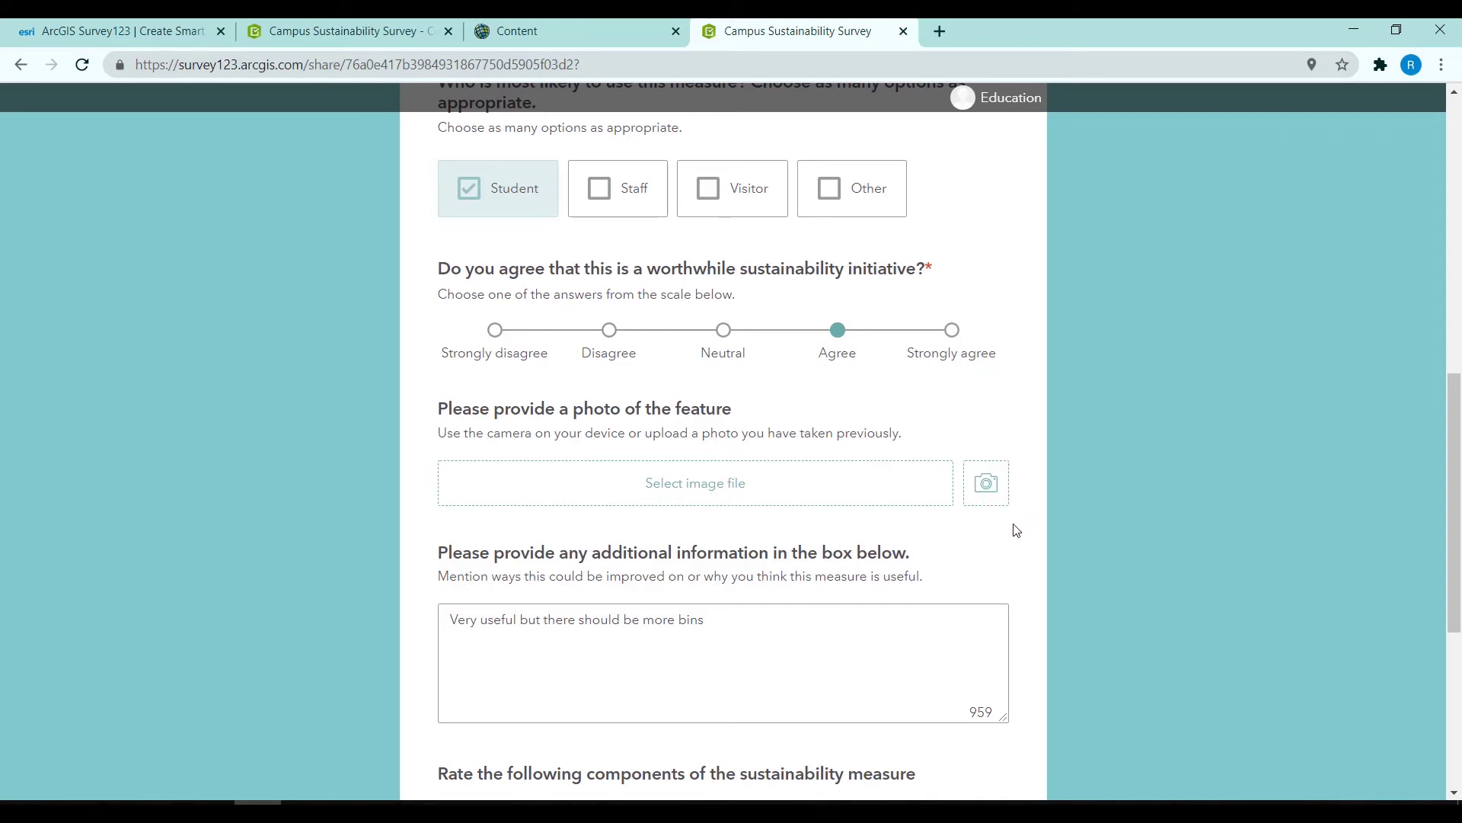
scroll(1017, 530, "down", 1)
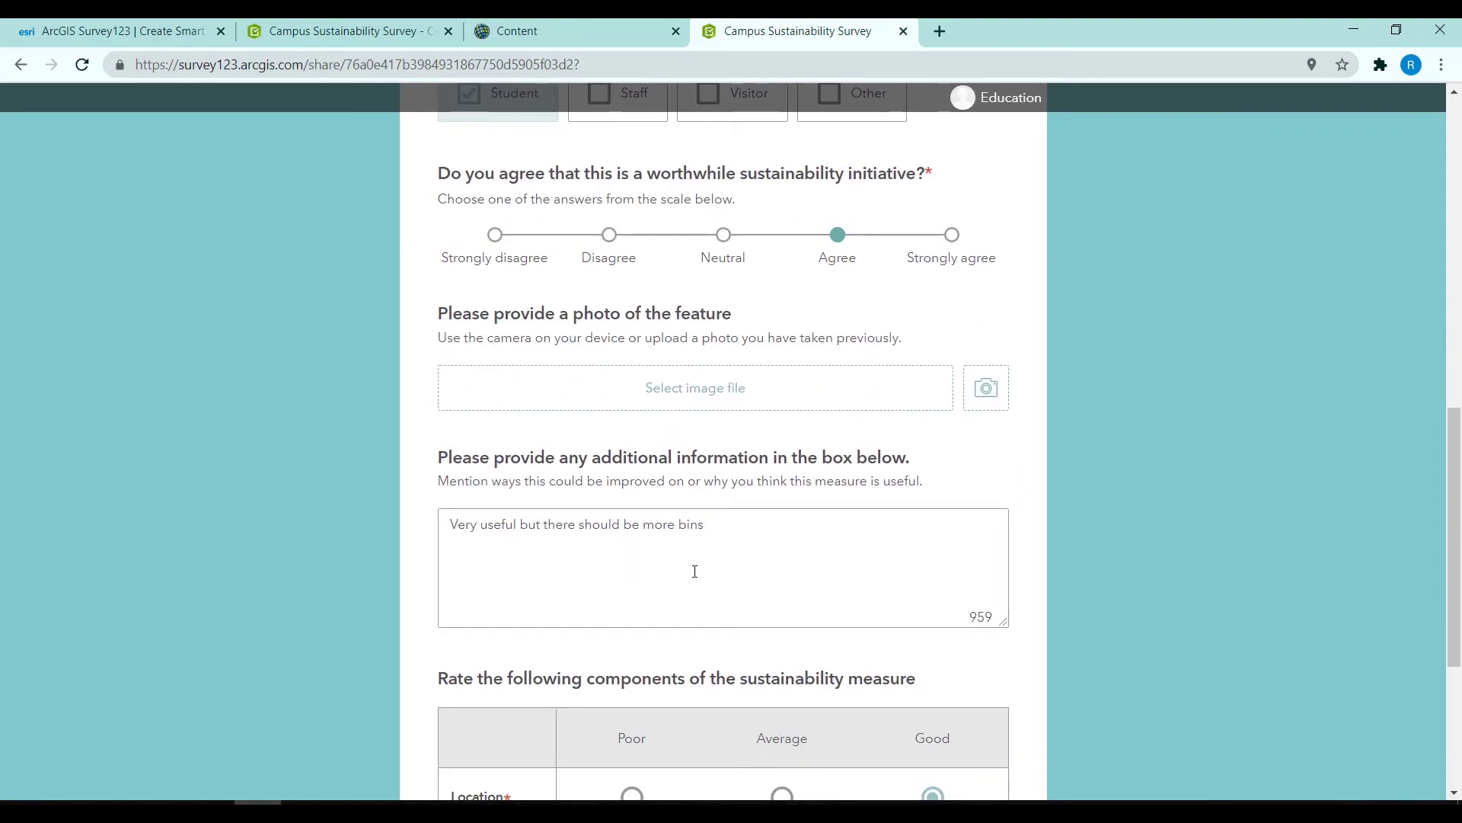
scroll(695, 571, "down", 3)
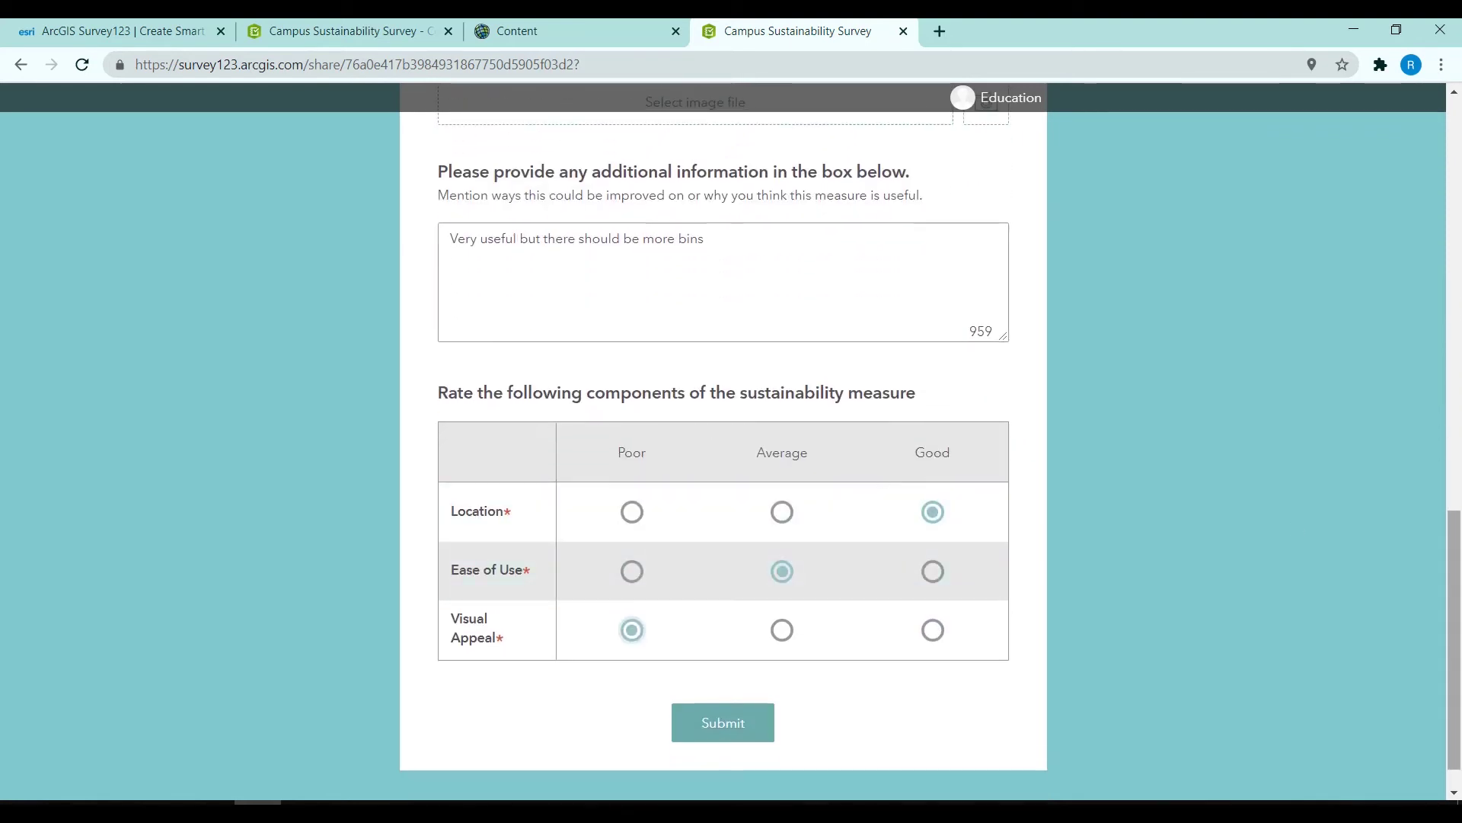
left_click(728, 729)
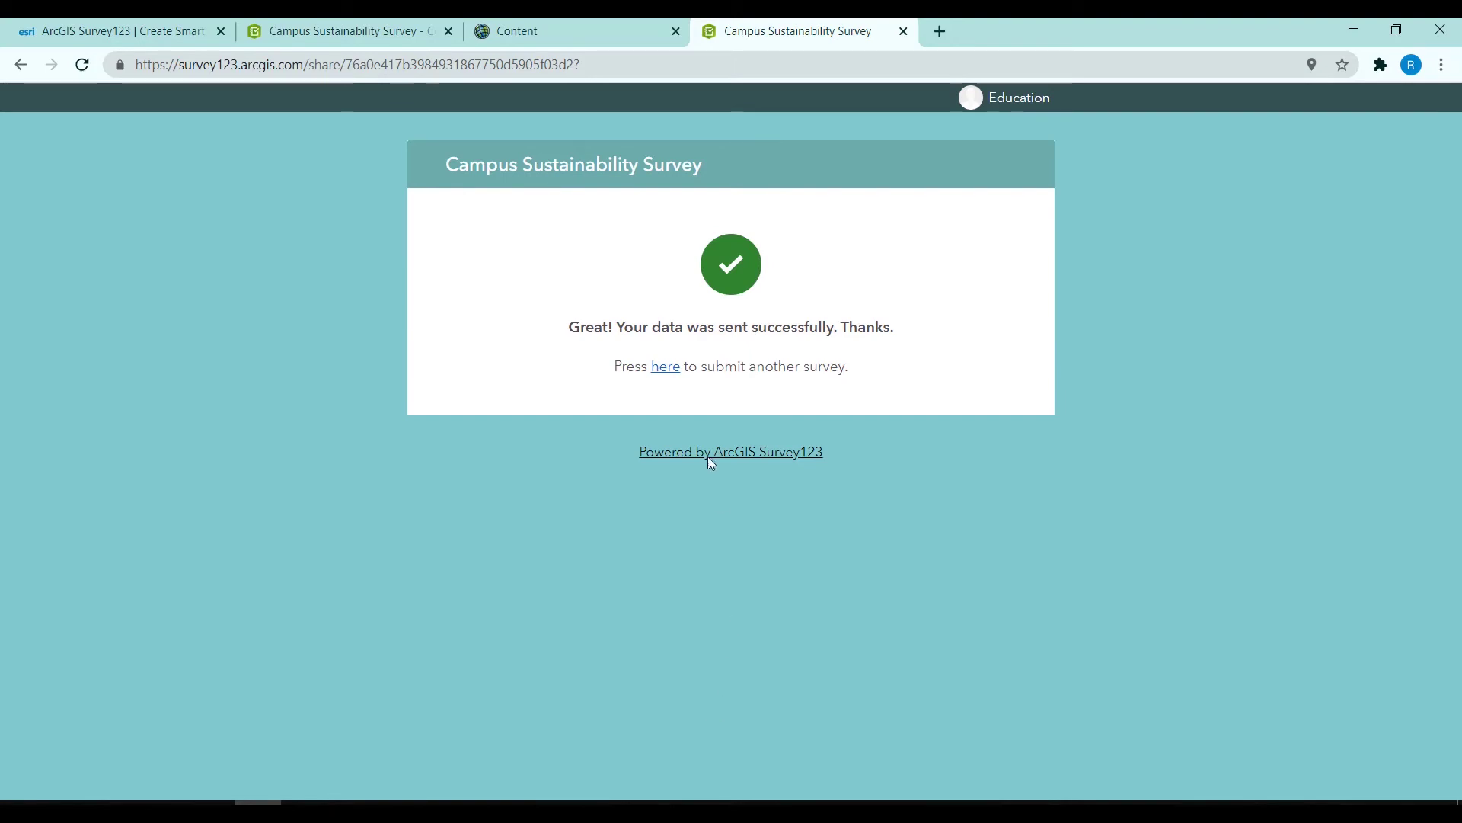
- Load the copied survey link in another new browser tab and open the survey in the Survey123 field app
left_click(344, 25)
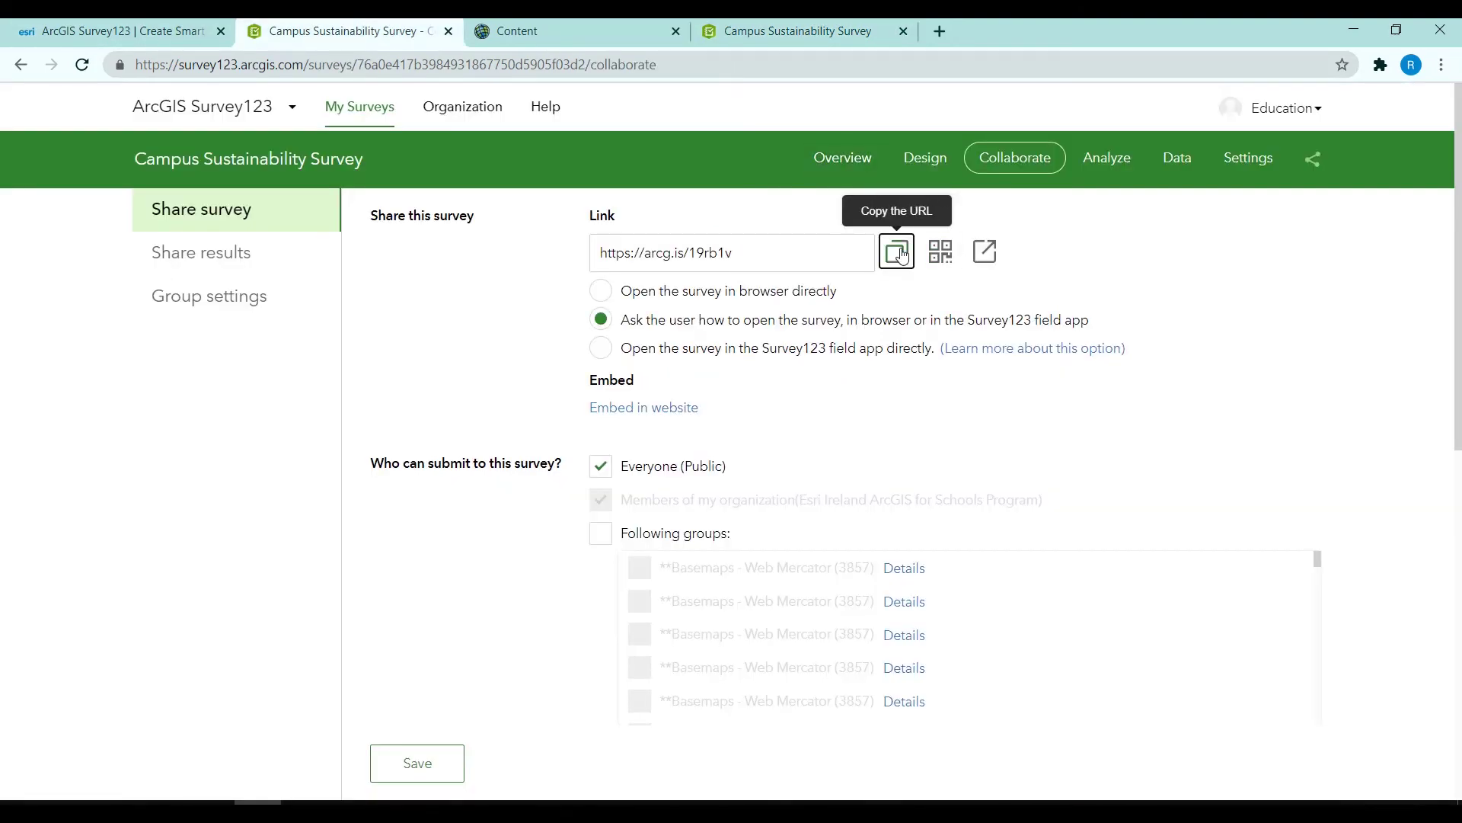
left_click(936, 30)
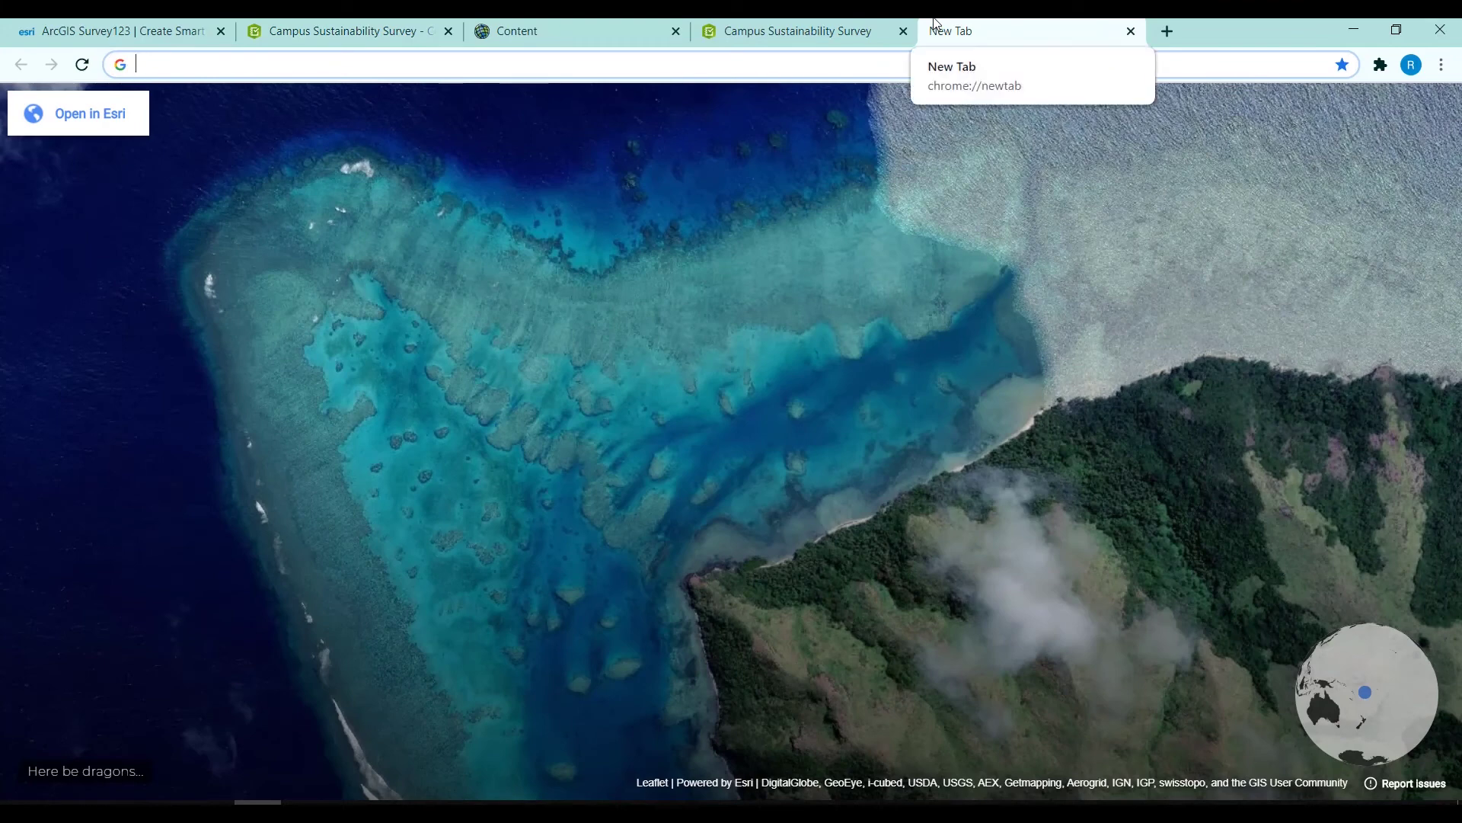
key("ctrl+v")
key("Return")
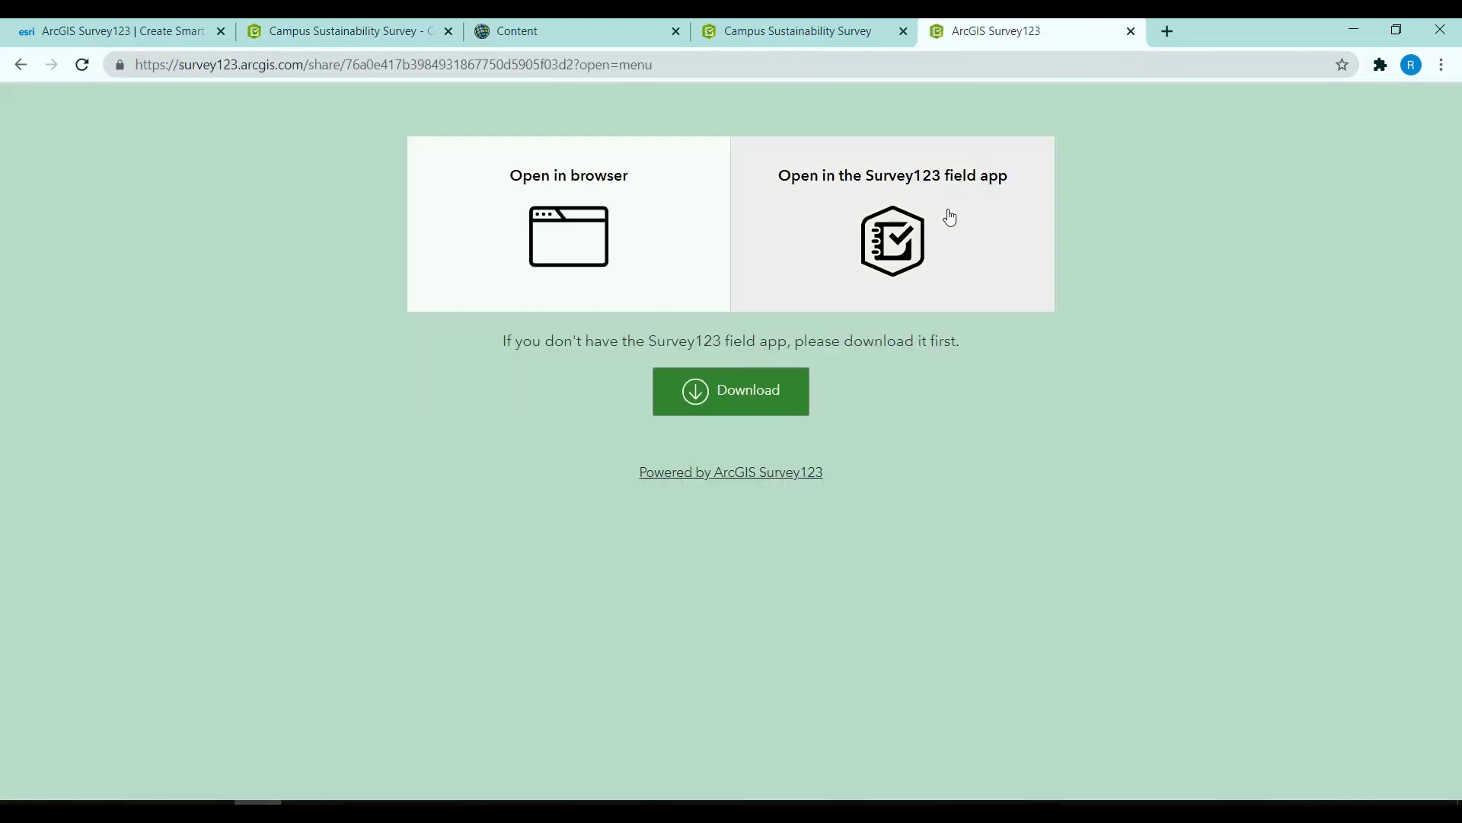
left_click(949, 227)
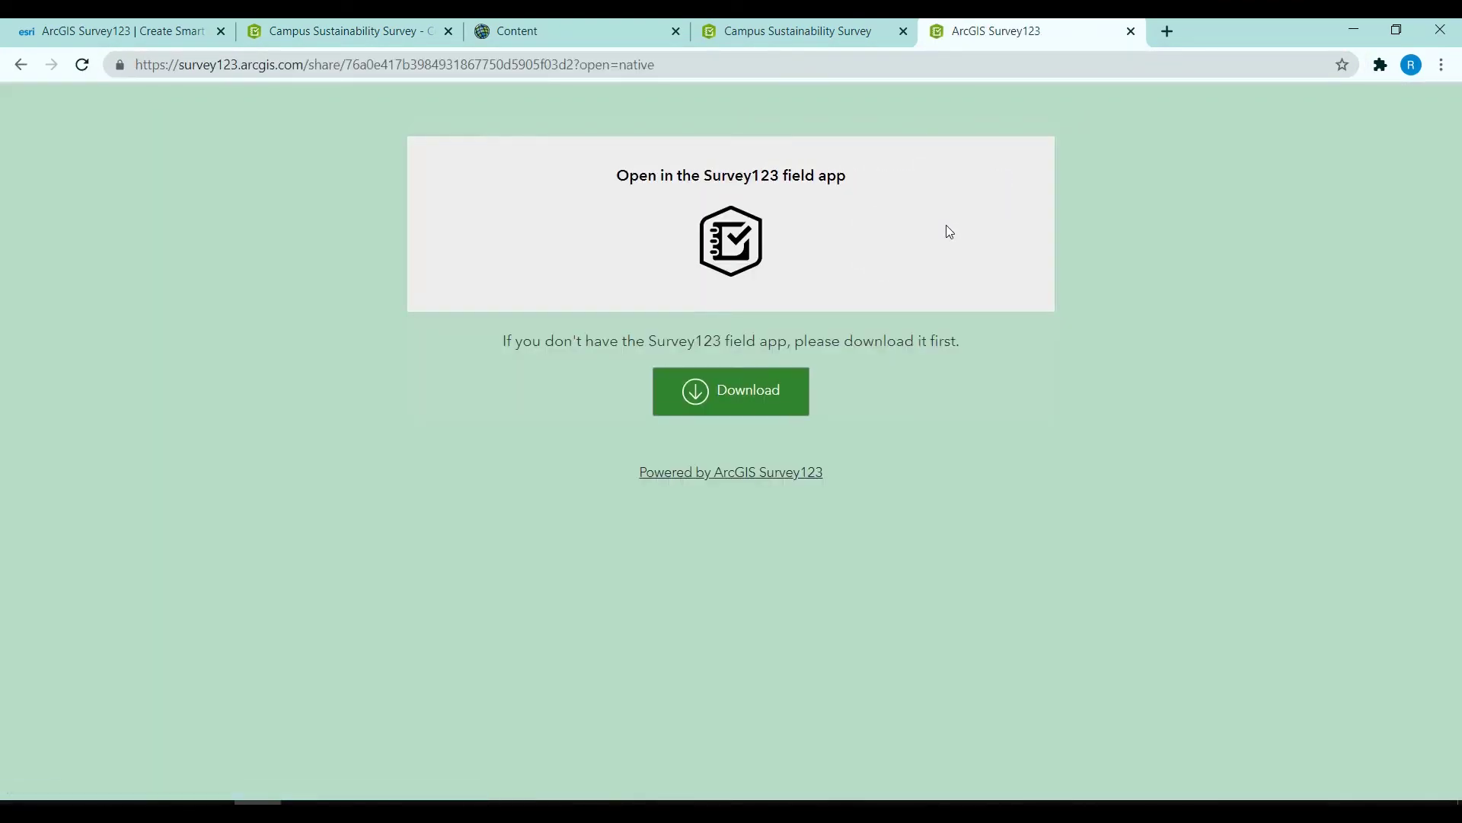
left_click(843, 229)
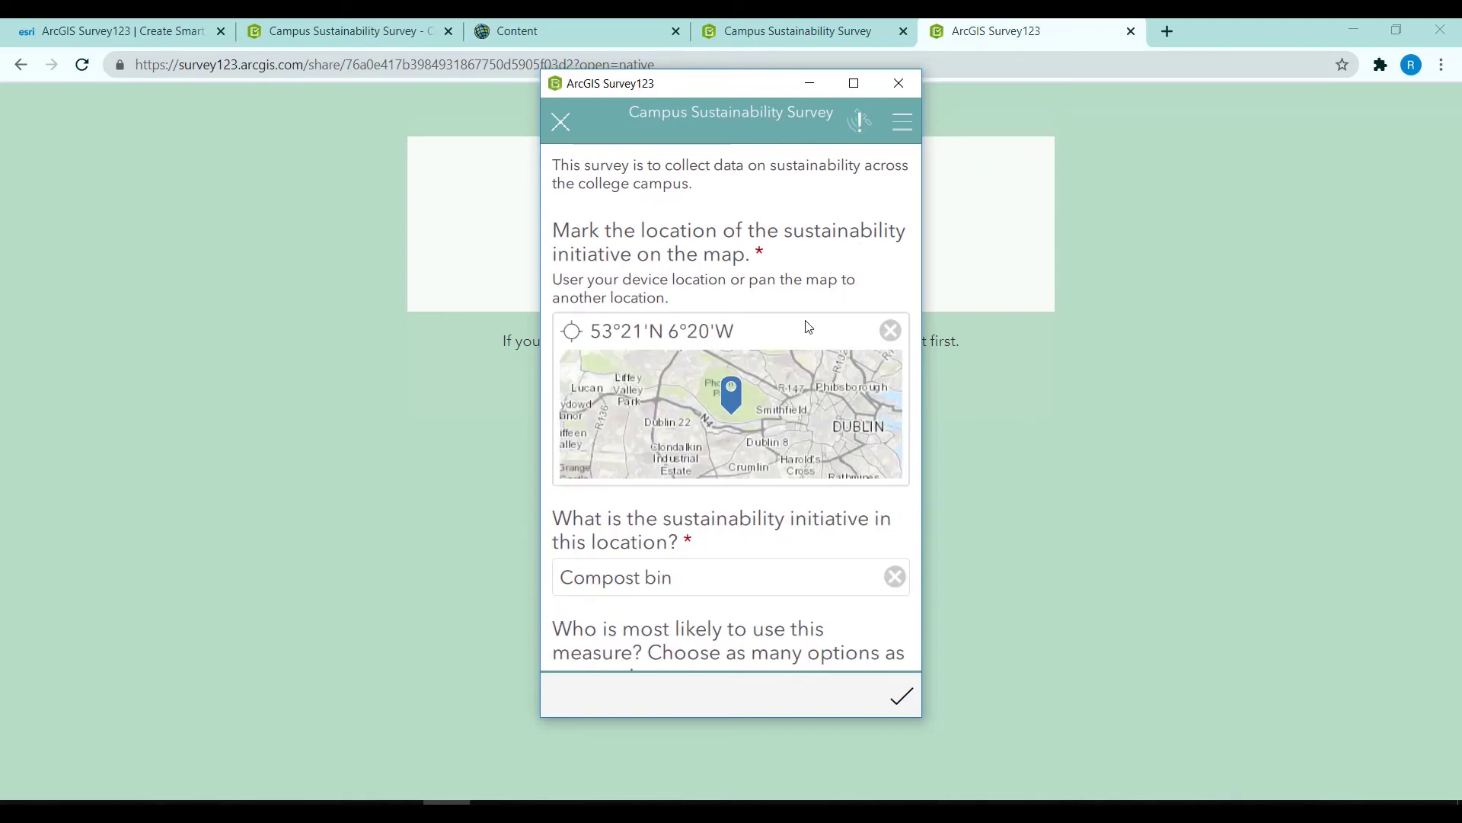
- Answer with "Compost bin", Student and Staff, Strongly agree, ratings Location Poor, Ease of Use Good, Visual Appeal Average, and send the response now
scroll(728, 414, "down", 5)
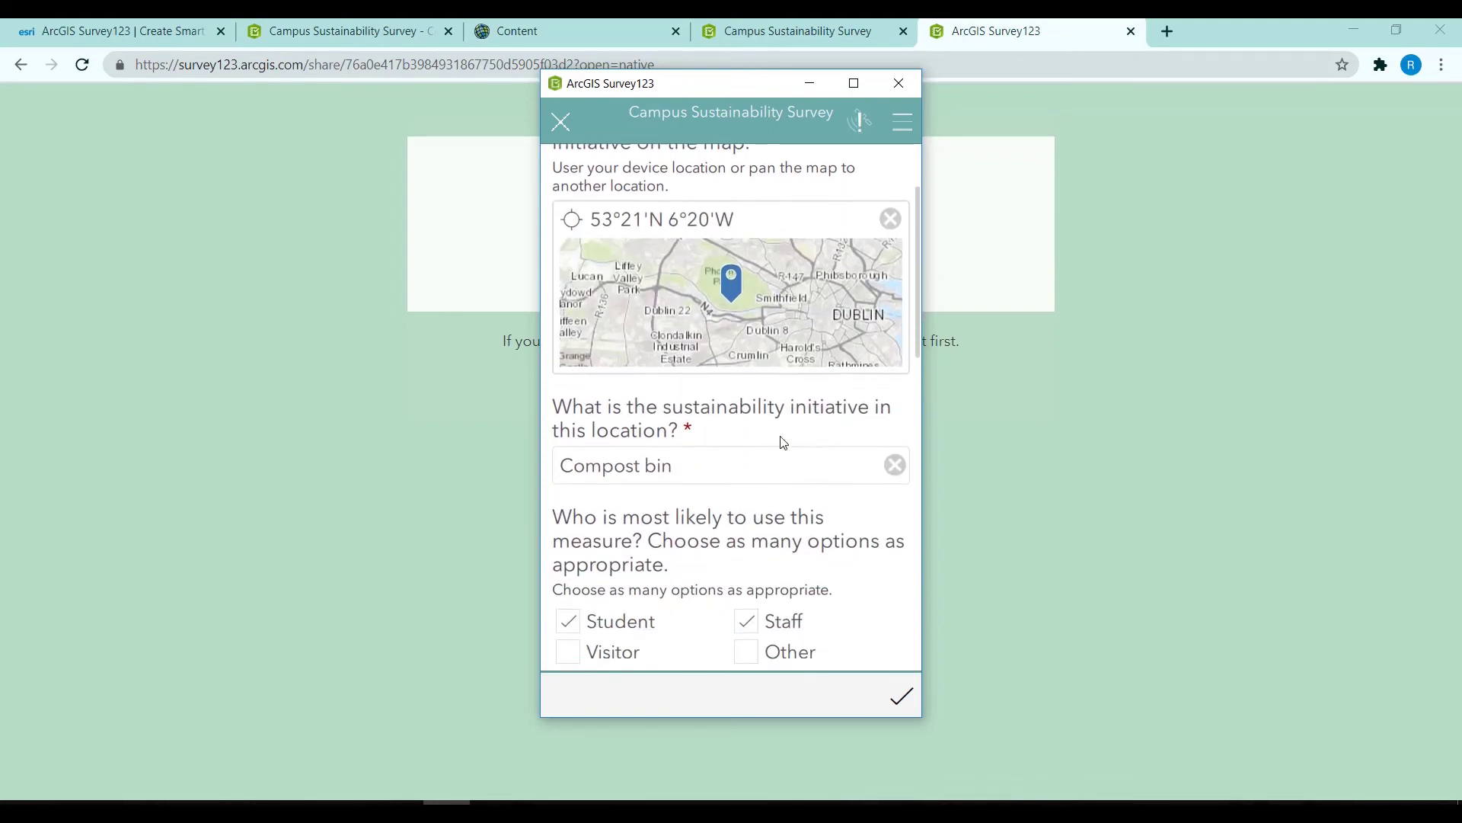
scroll(720, 389, "down", 6)
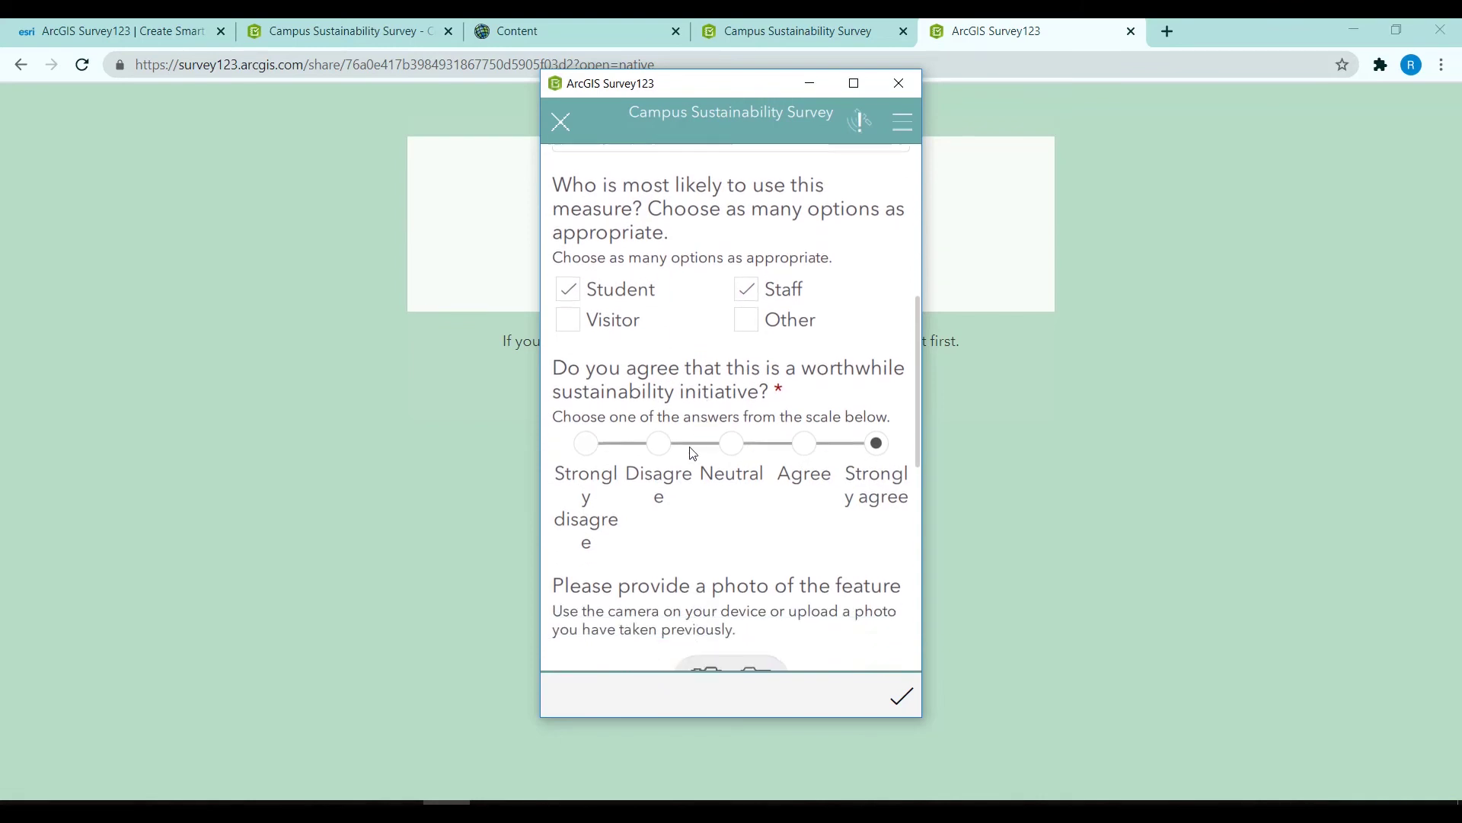
scroll(749, 402, "down", 3)
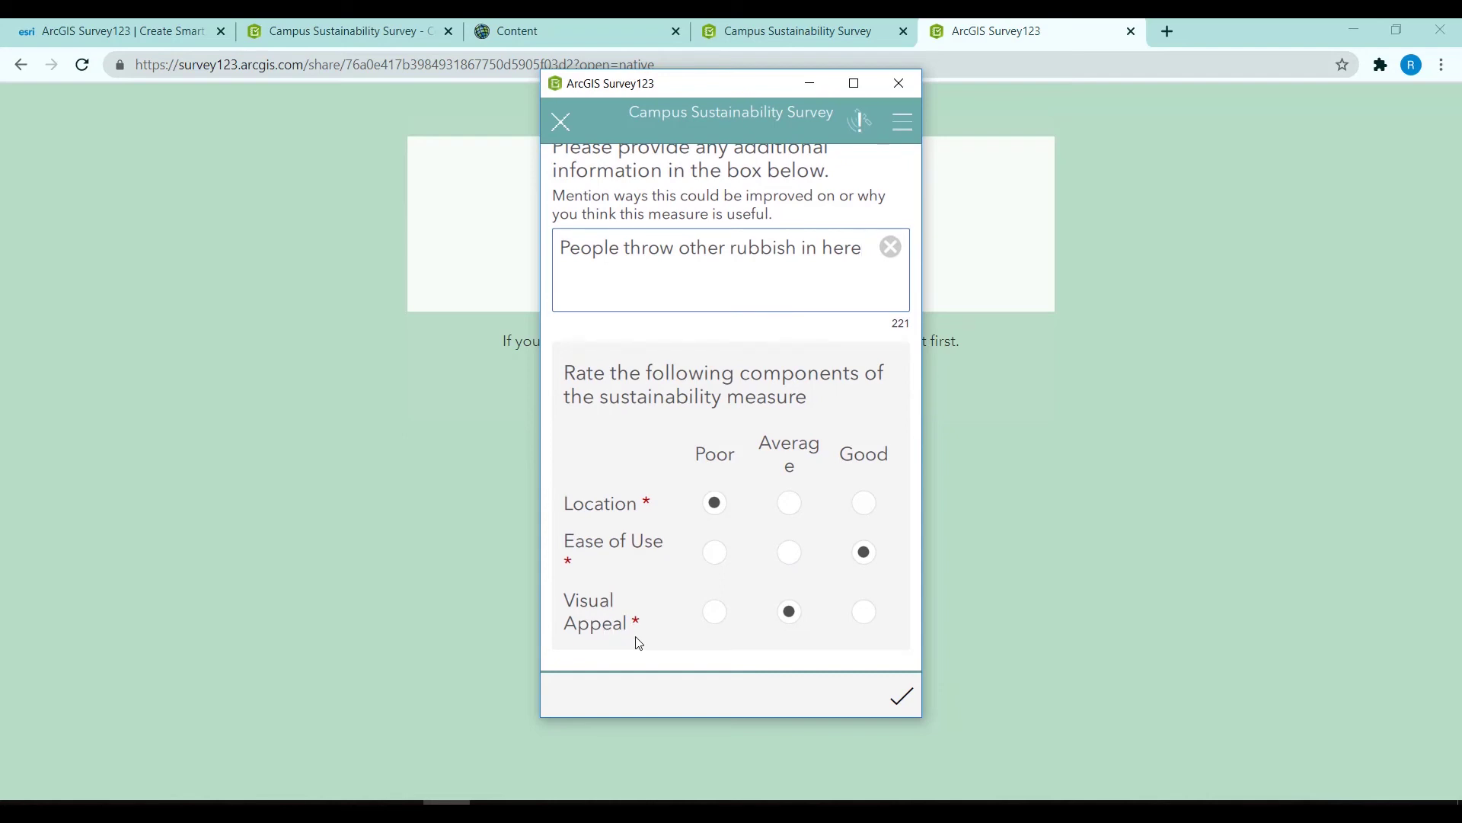
left_click(902, 696)
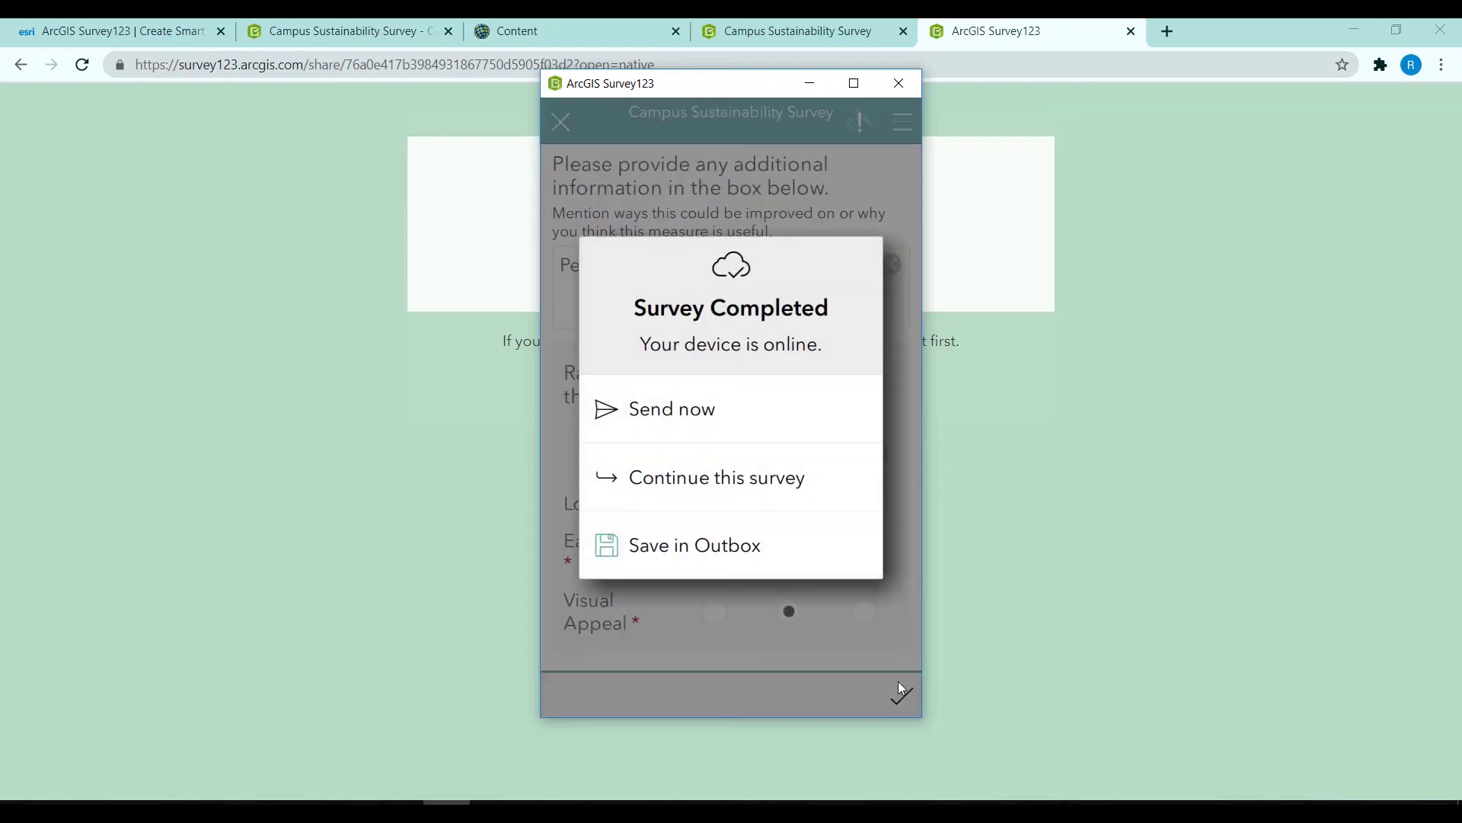
left_click(647, 420)
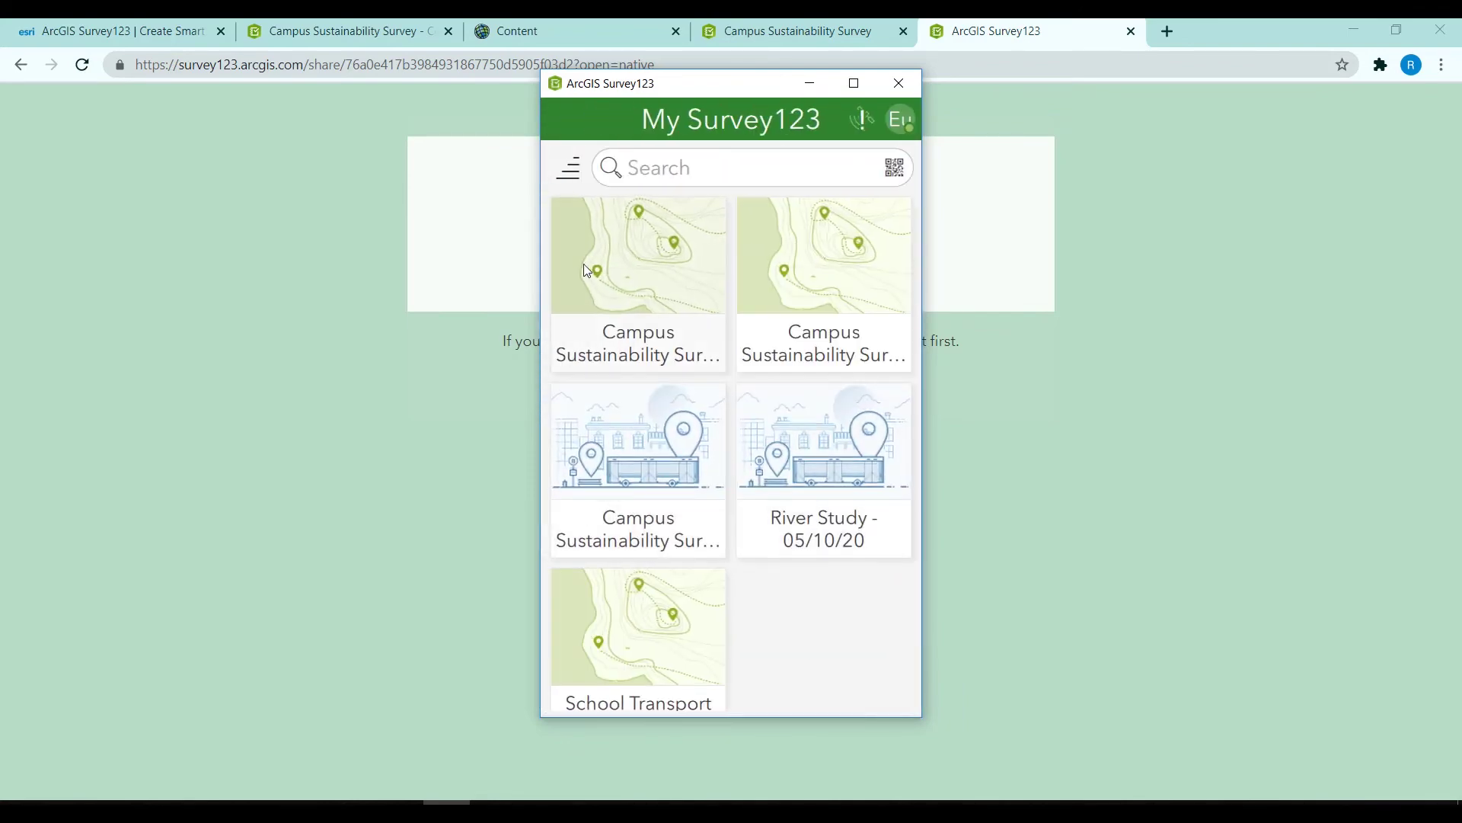
- Open the survey's analysis results and review the answers about the sustainability initiative and who is most likely to use it
left_click(337, 37)
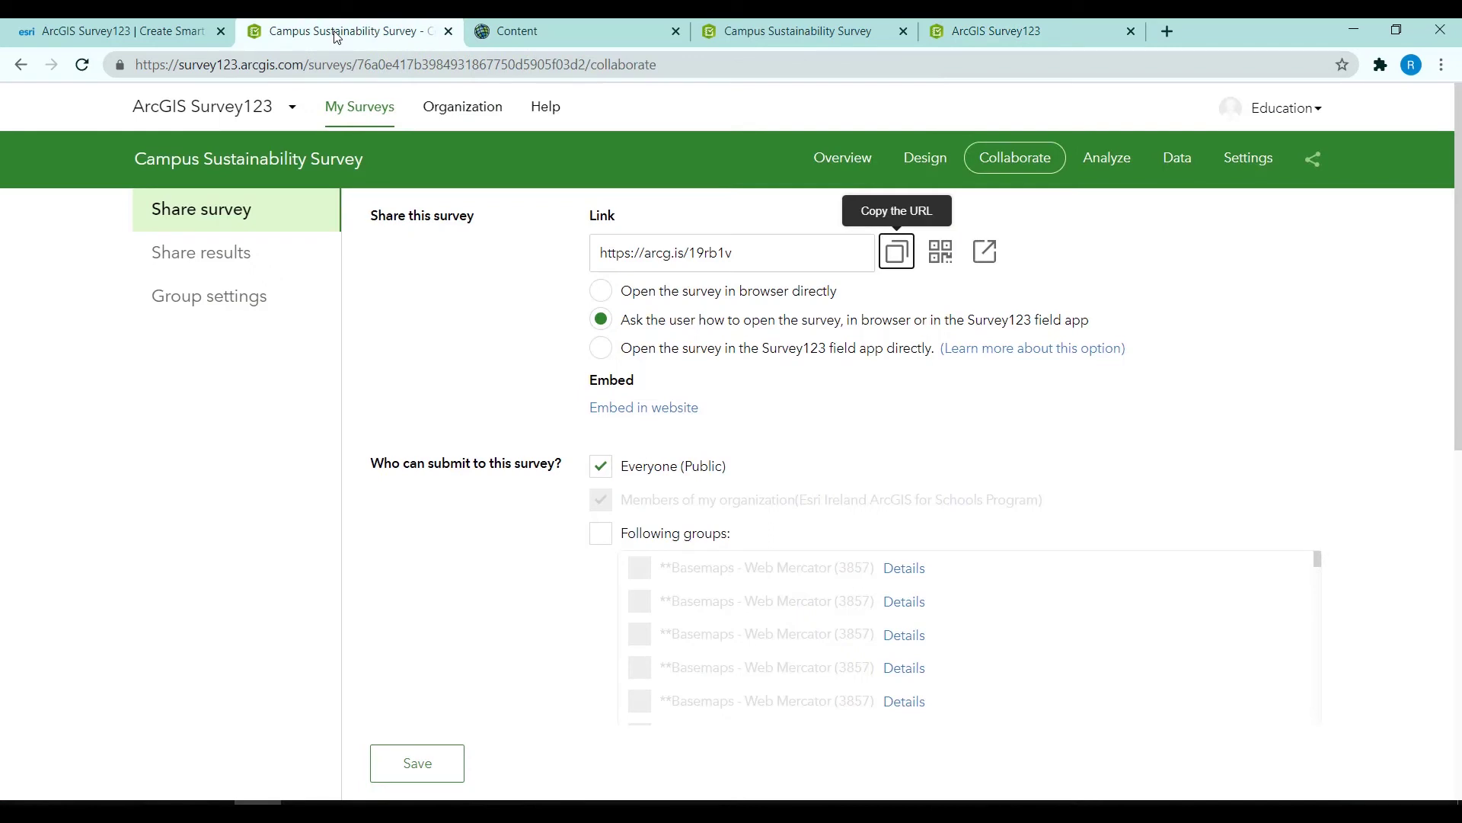
left_click(1099, 178)
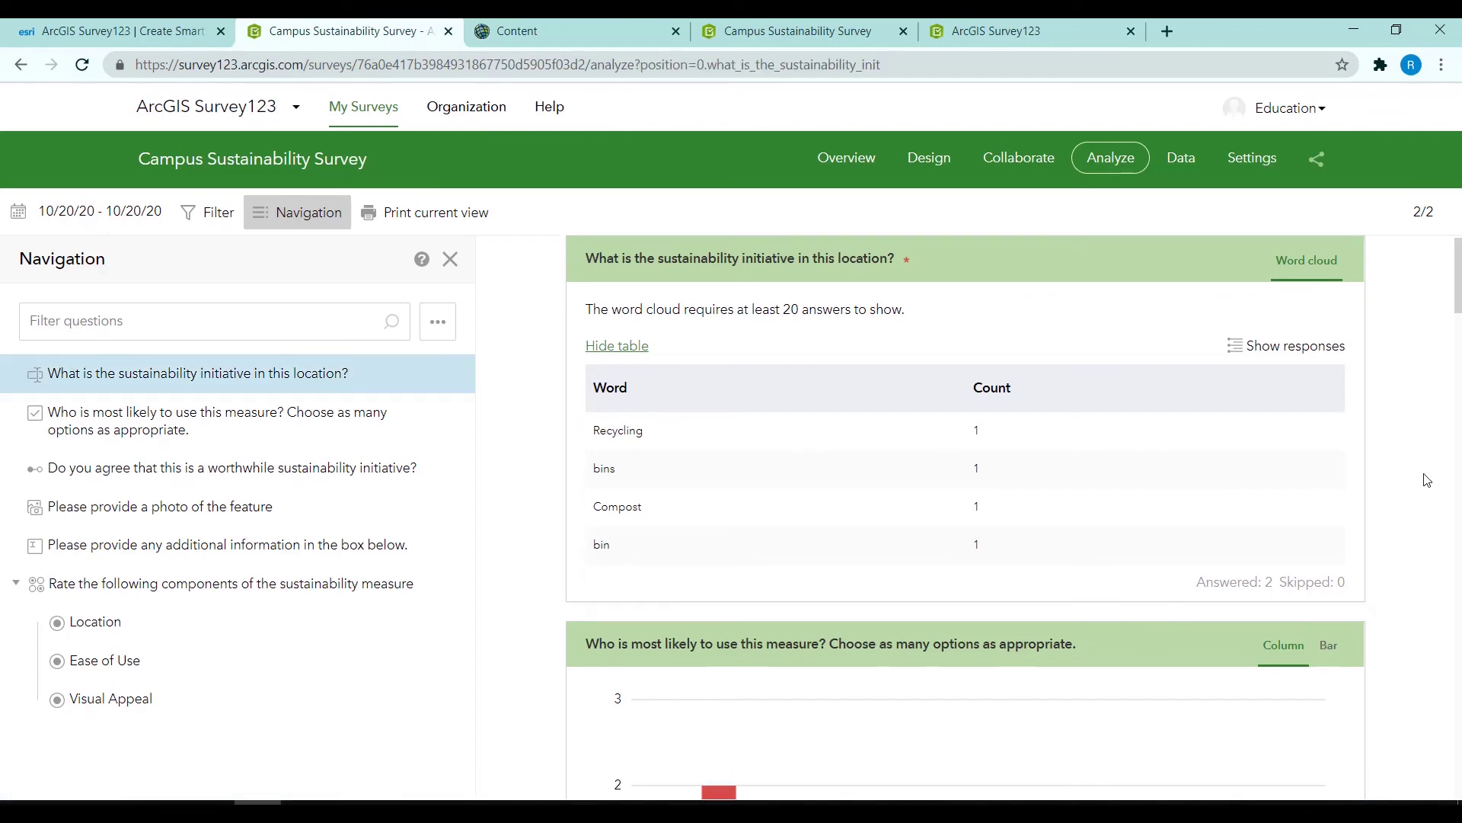
scroll(1426, 478, "down", 2)
scroll(1427, 478, "down", 5)
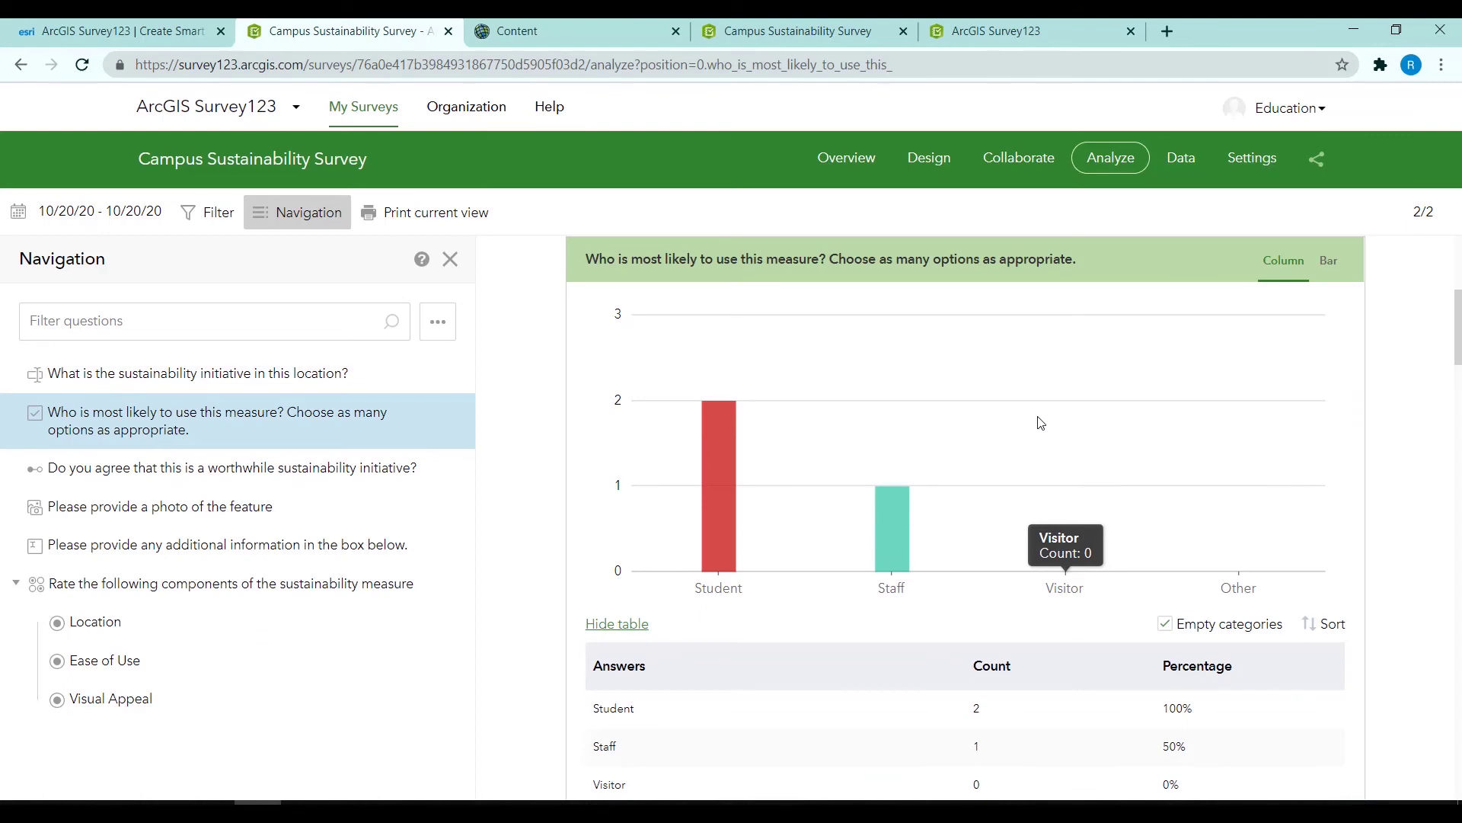
scroll(1041, 423, "down", 3)
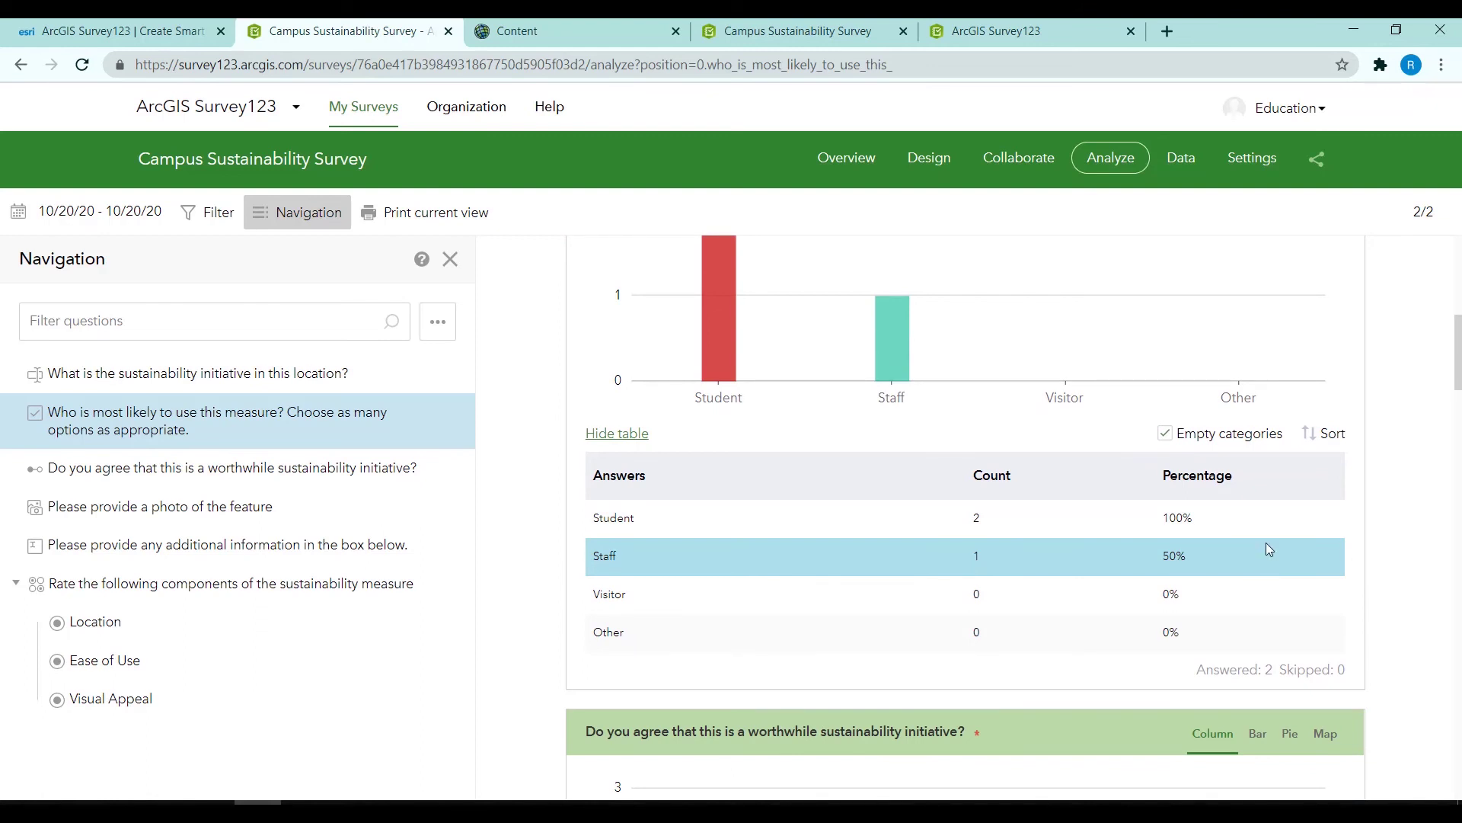
- Show the results for whether the initiative is worthwhile as a pie chart and review the remaining questions' results
scroll(1283, 525, "down", 3)
left_click(1295, 541)
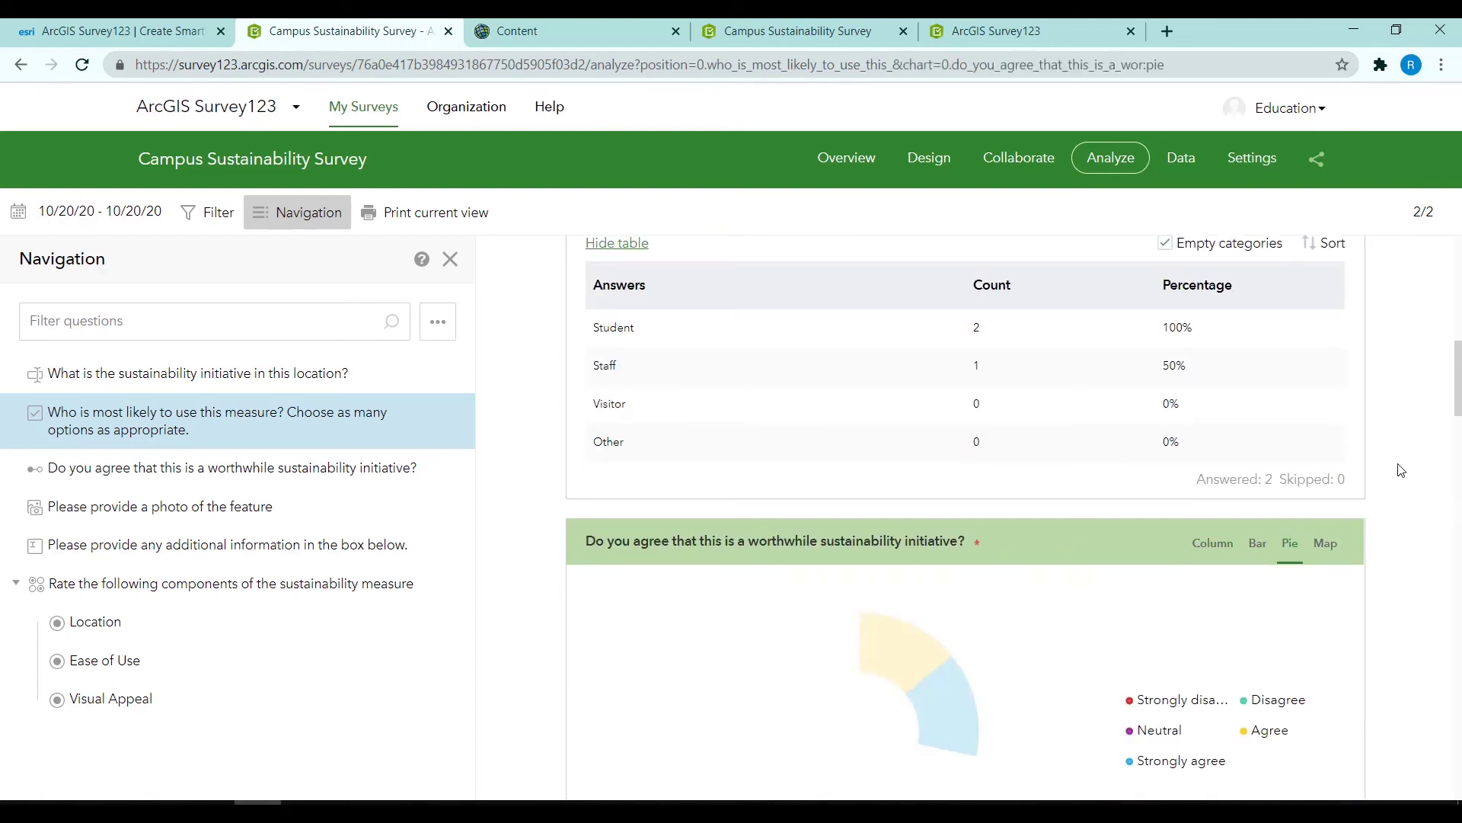
scroll(1398, 468, "down", 3)
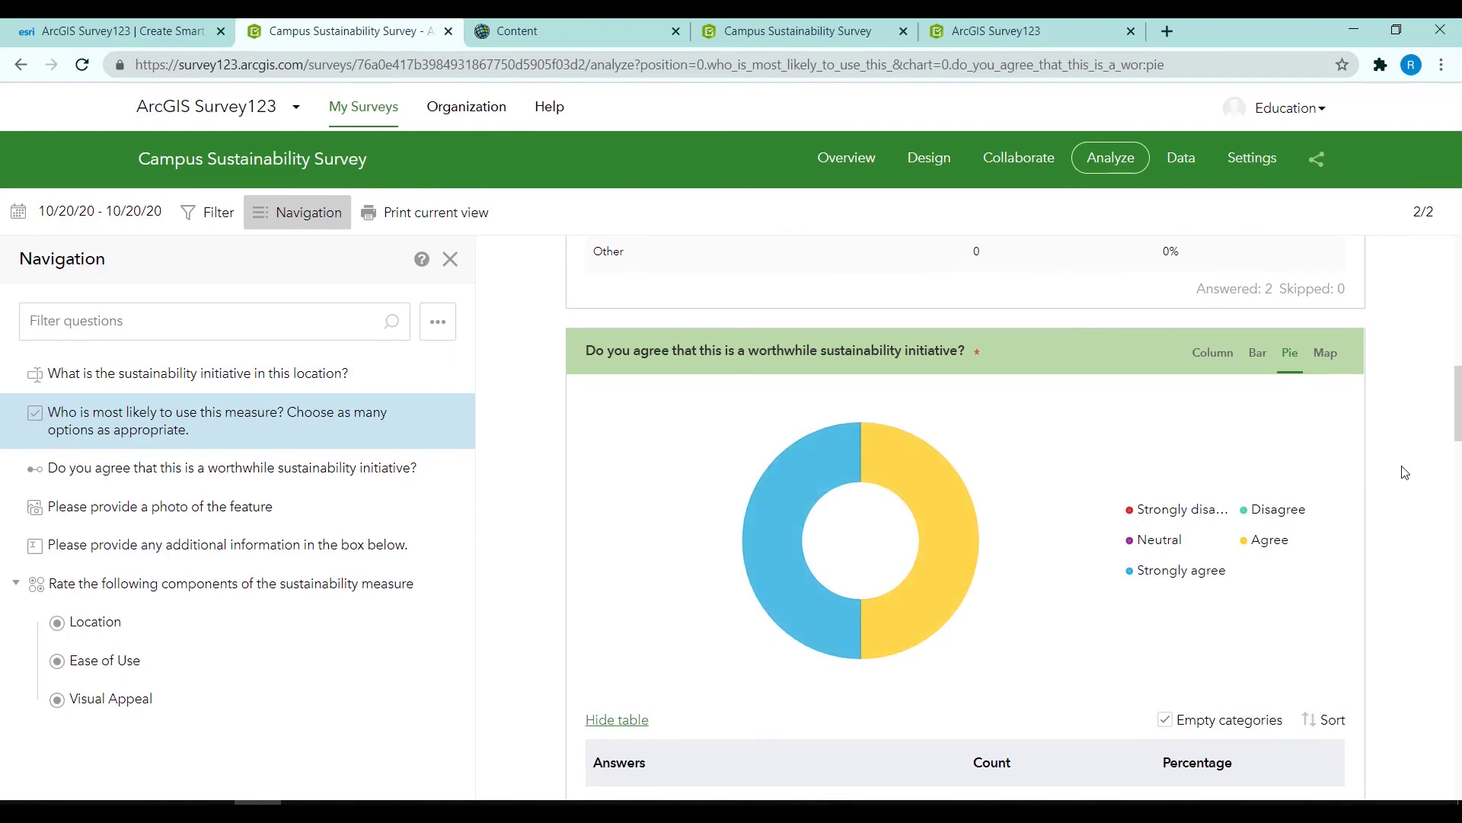
scroll(1401, 465, "down", 5)
scroll(1386, 448, "down", 8)
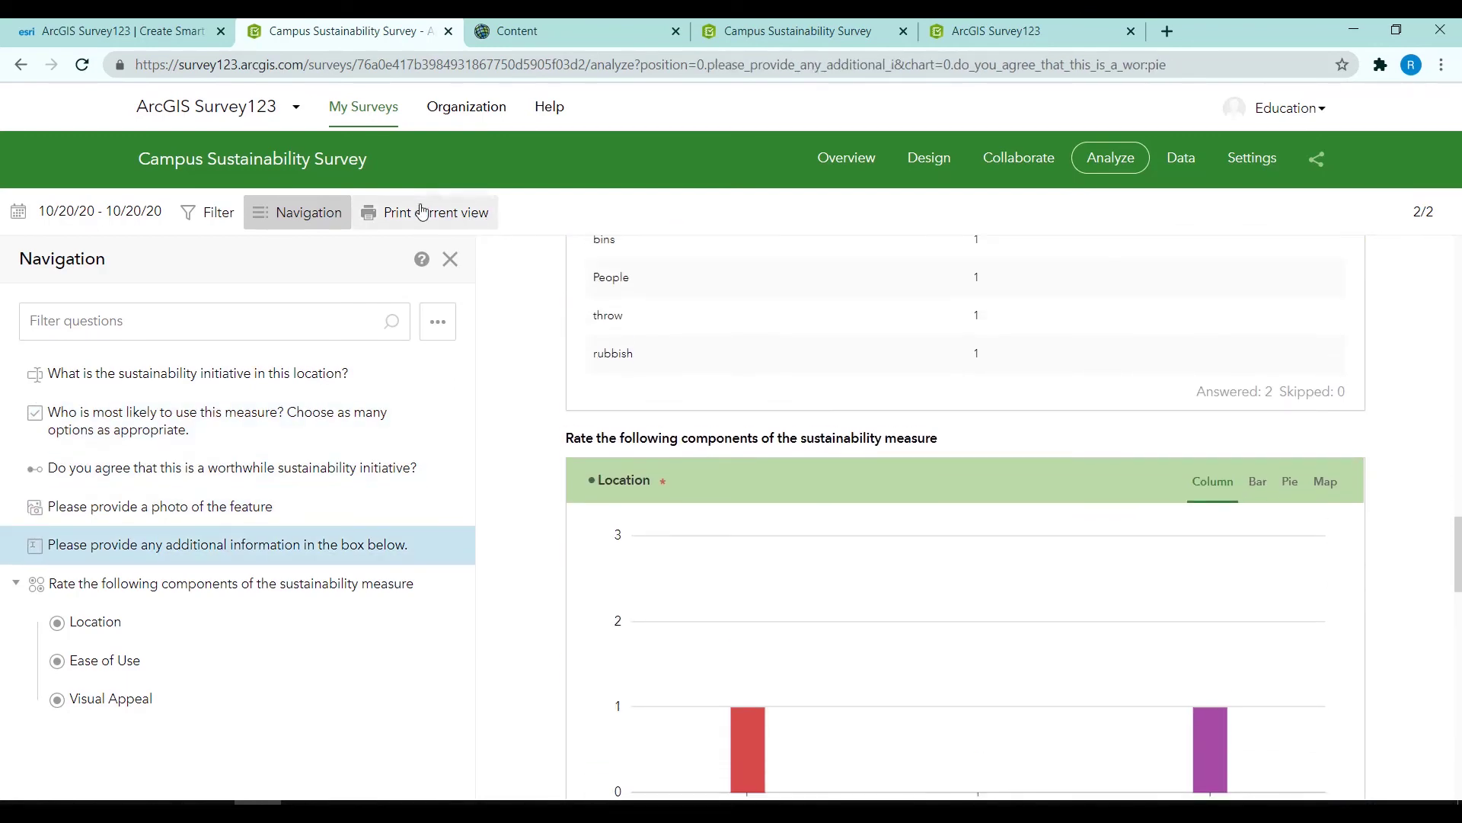
- Preview the printout of the current analysis view through to its last page and cancel printing
left_click(474, 217)
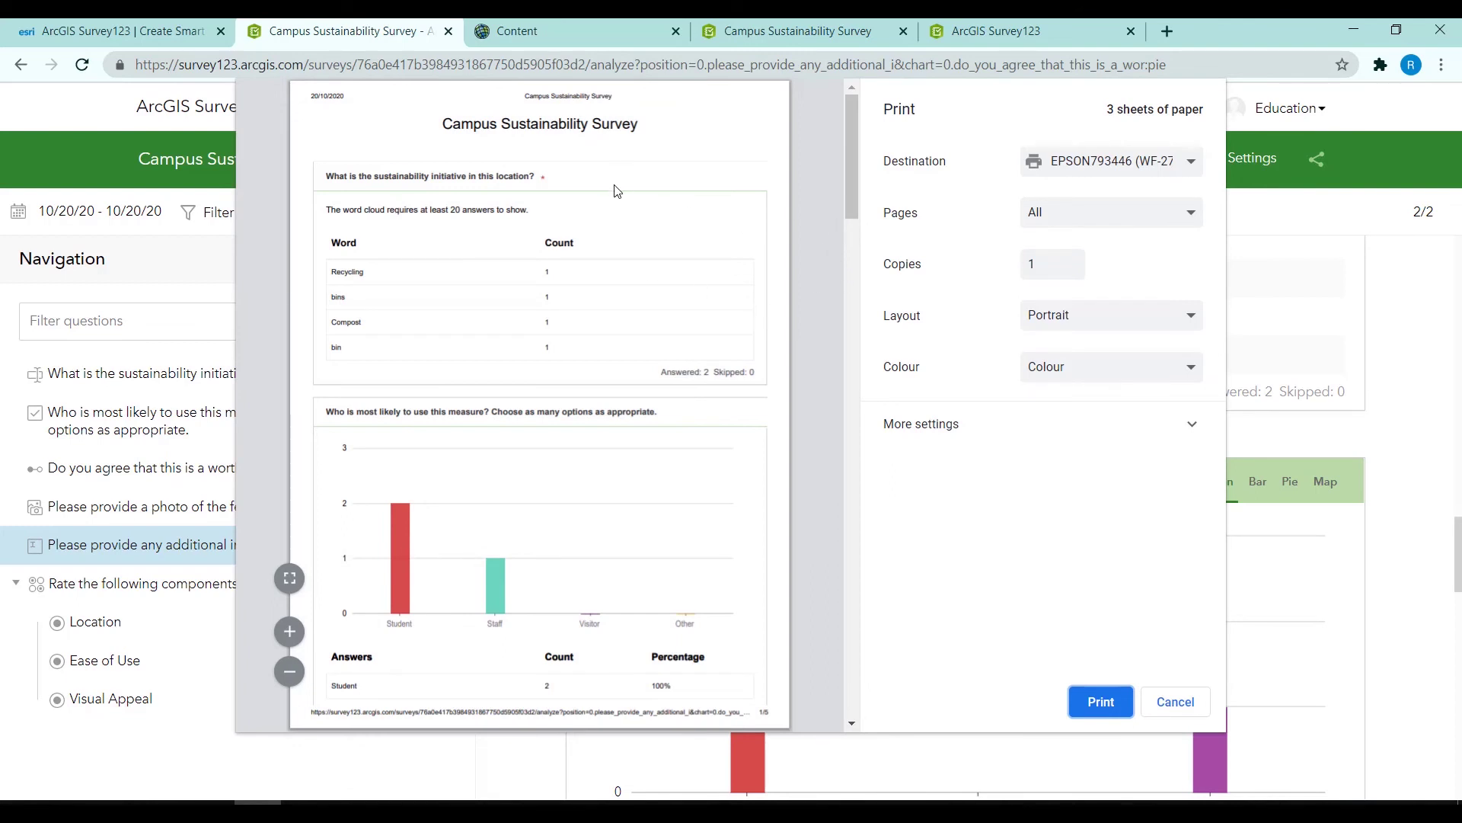
scroll(683, 232, "down", 15)
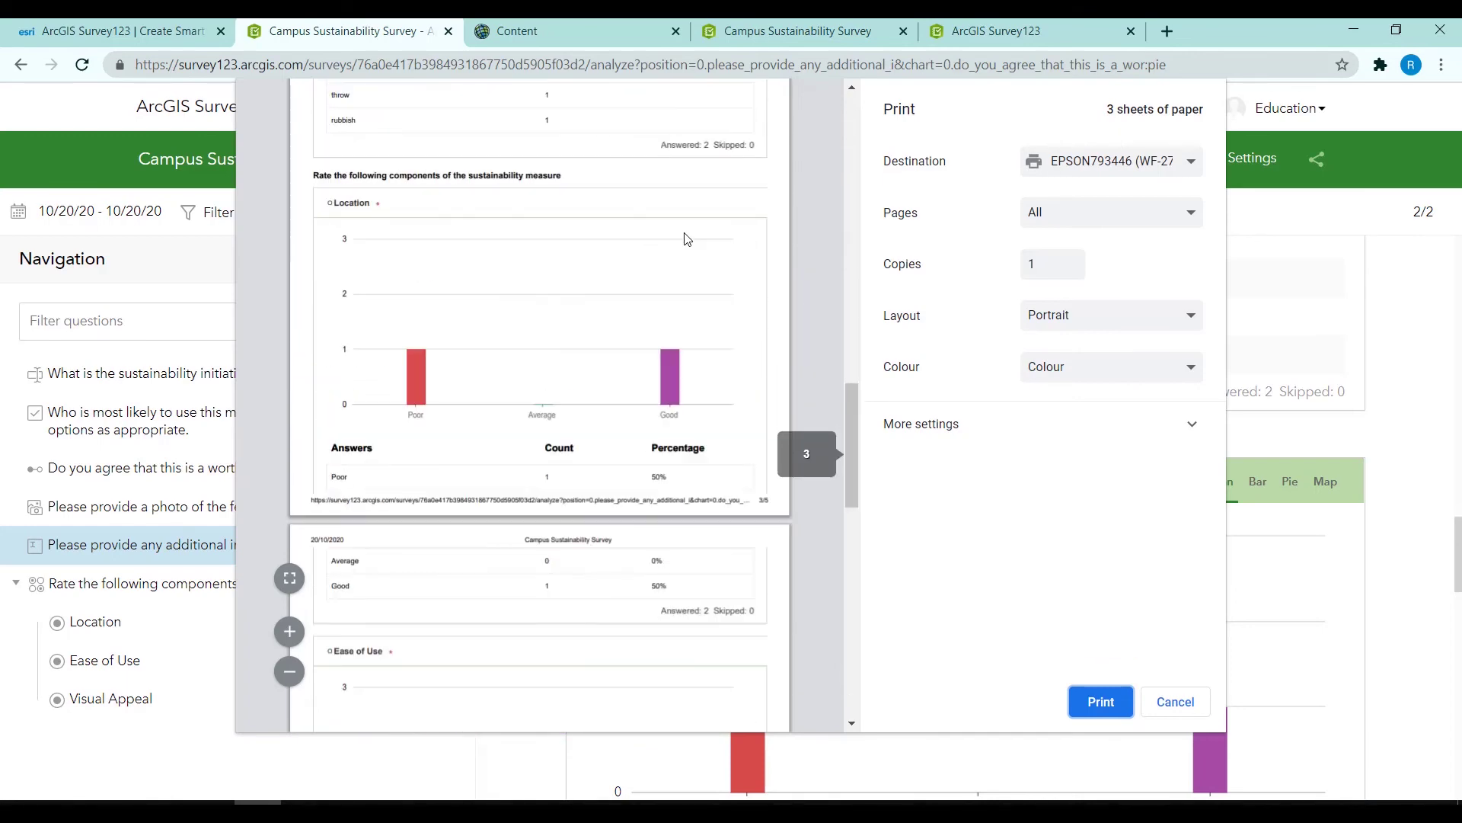
scroll(686, 240, "down", 10)
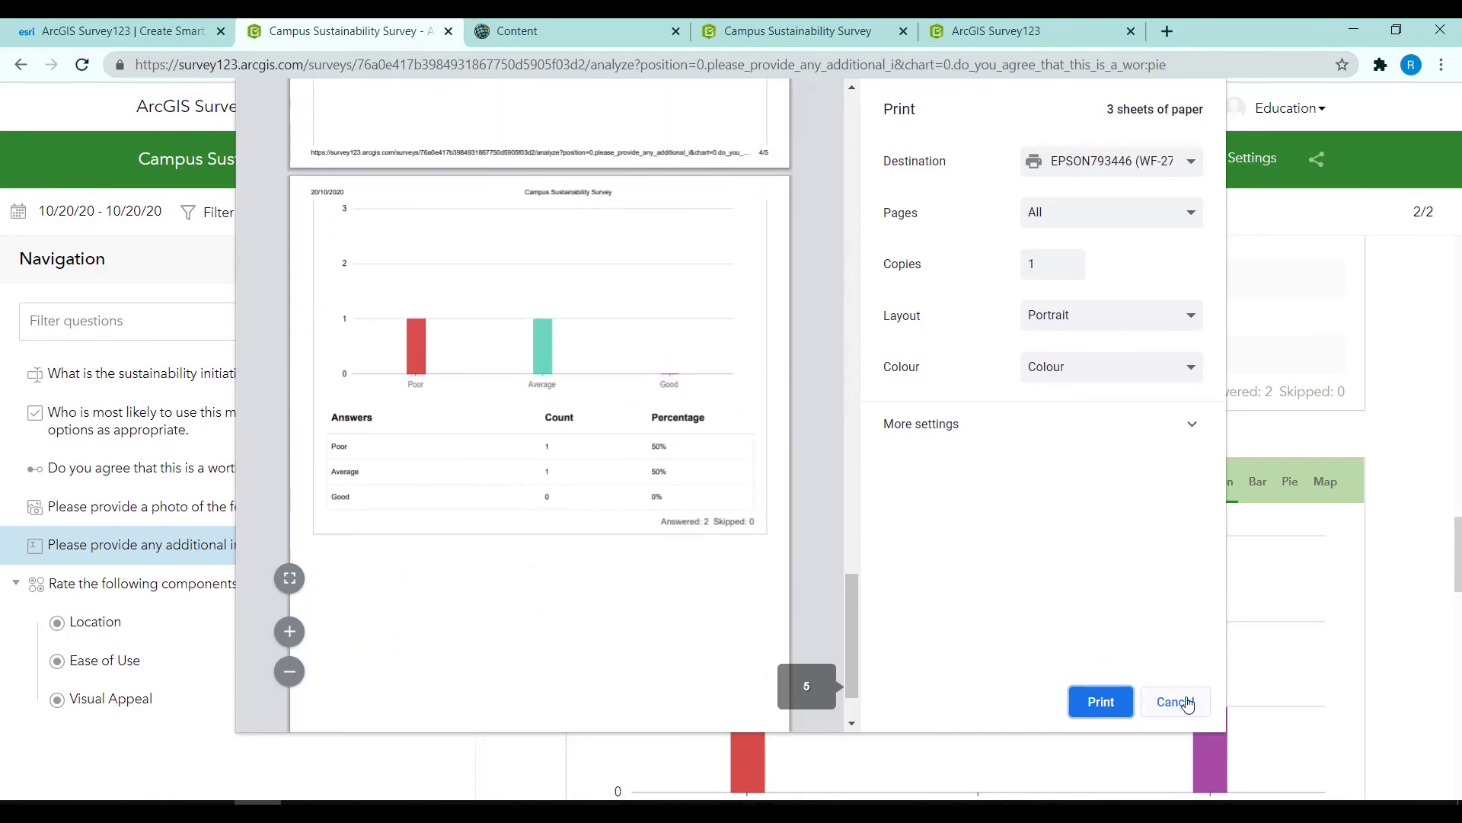
left_click(1188, 702)
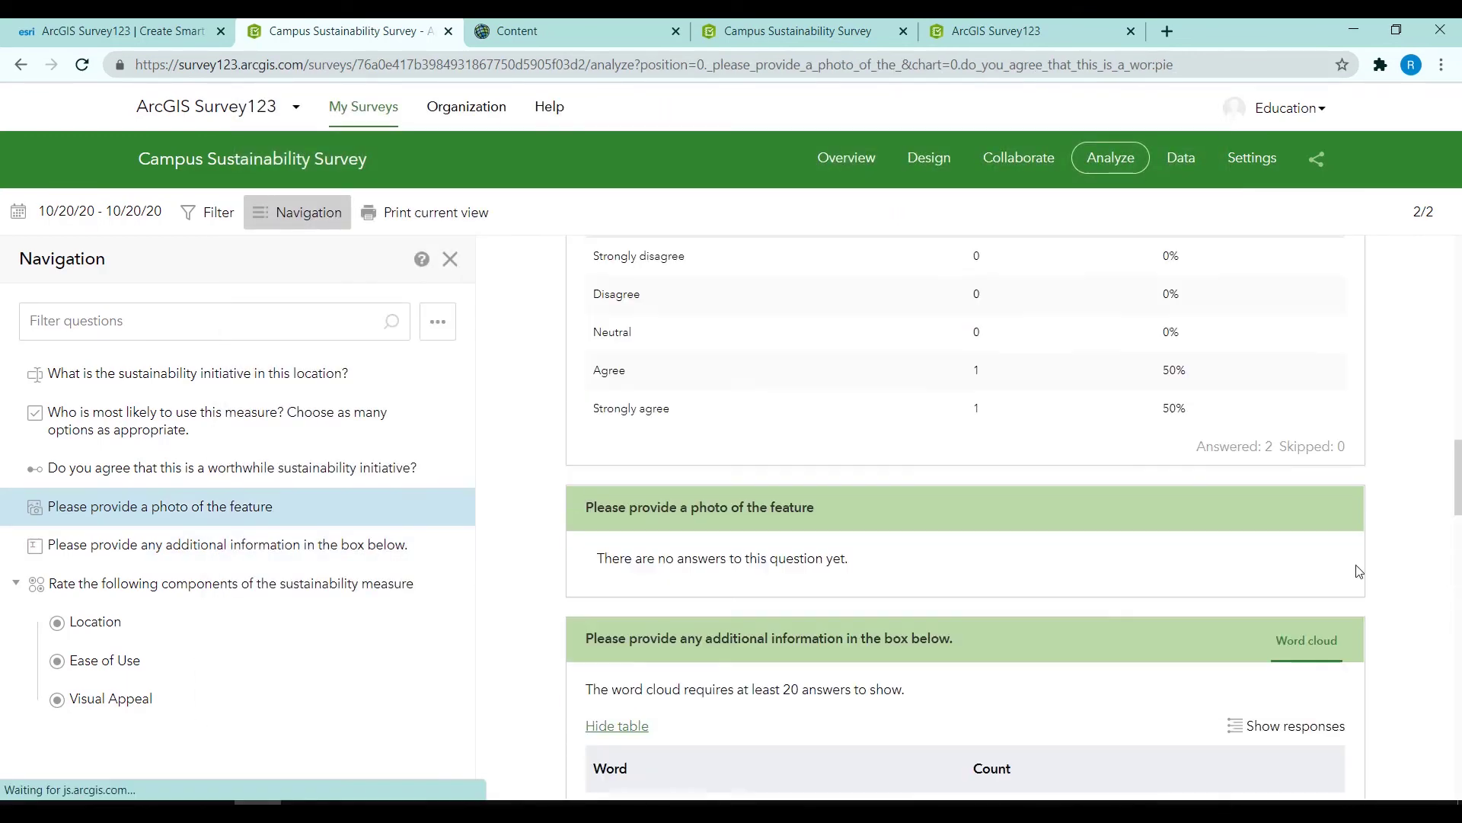
- View the collected survey data, select the "Recycling bins" response on the map, and check the available export formats
scroll(1360, 571, "up", 20)
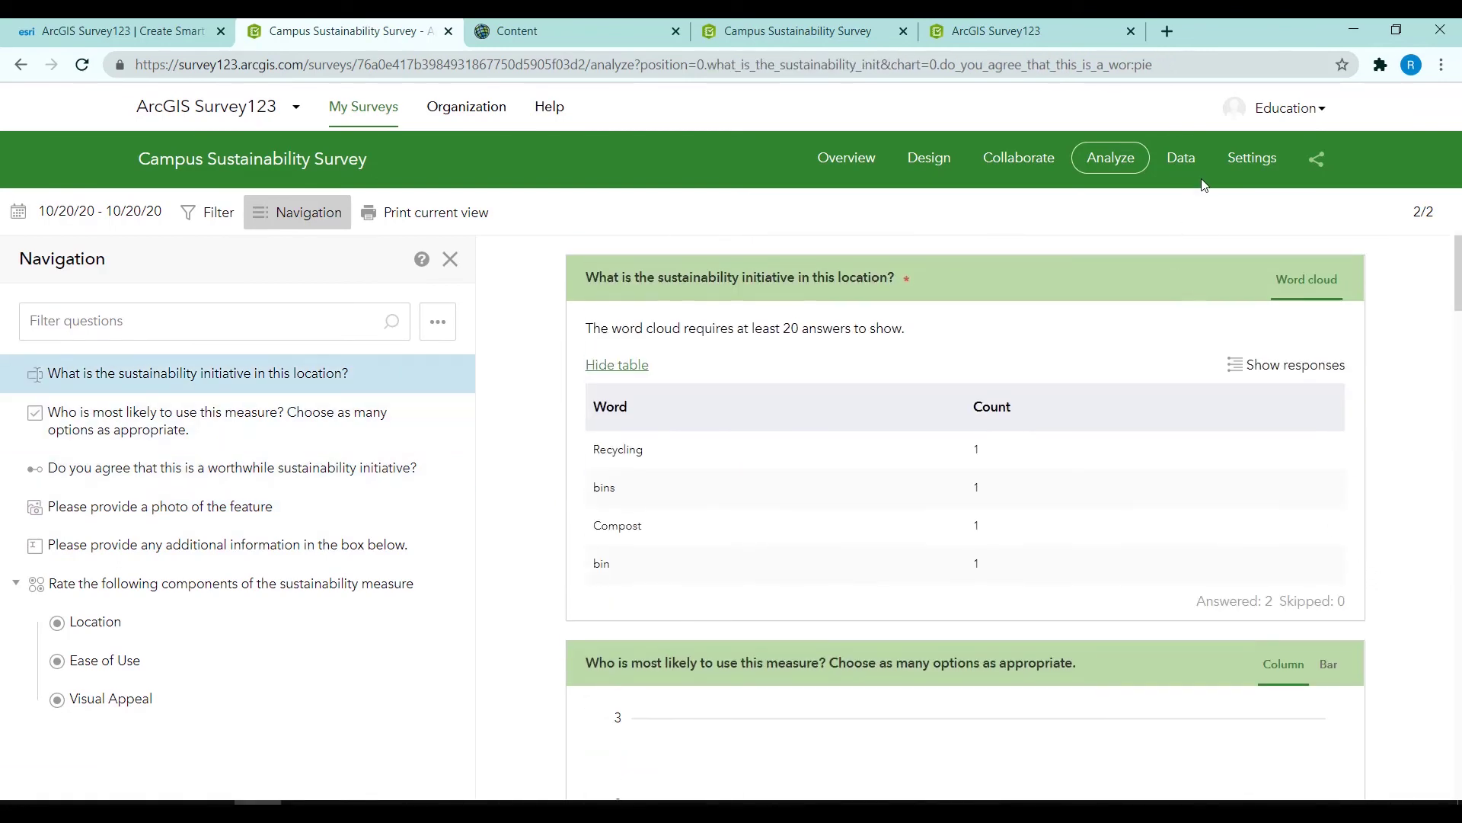
left_click(1191, 170)
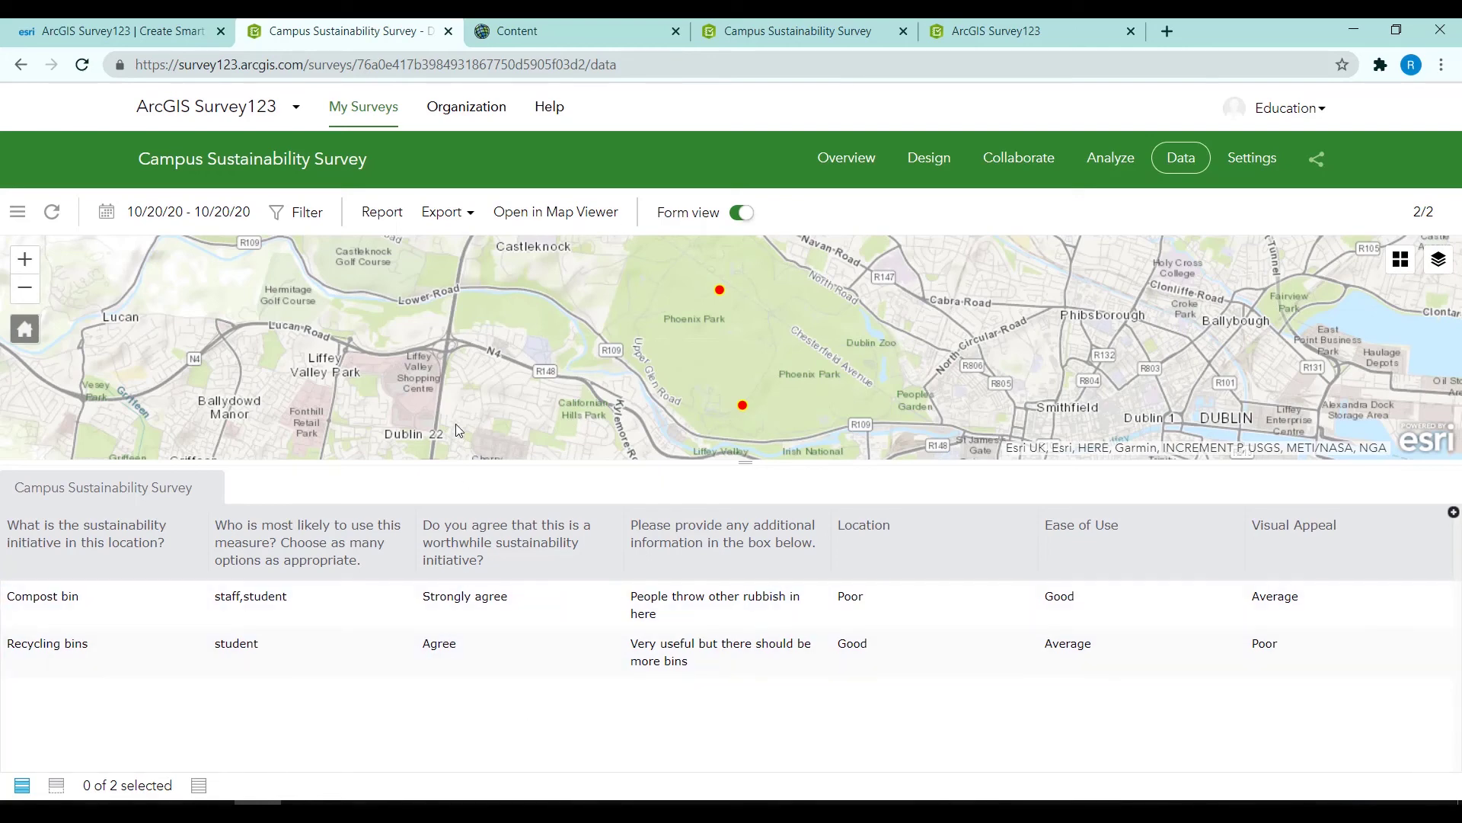
left_click(719, 290)
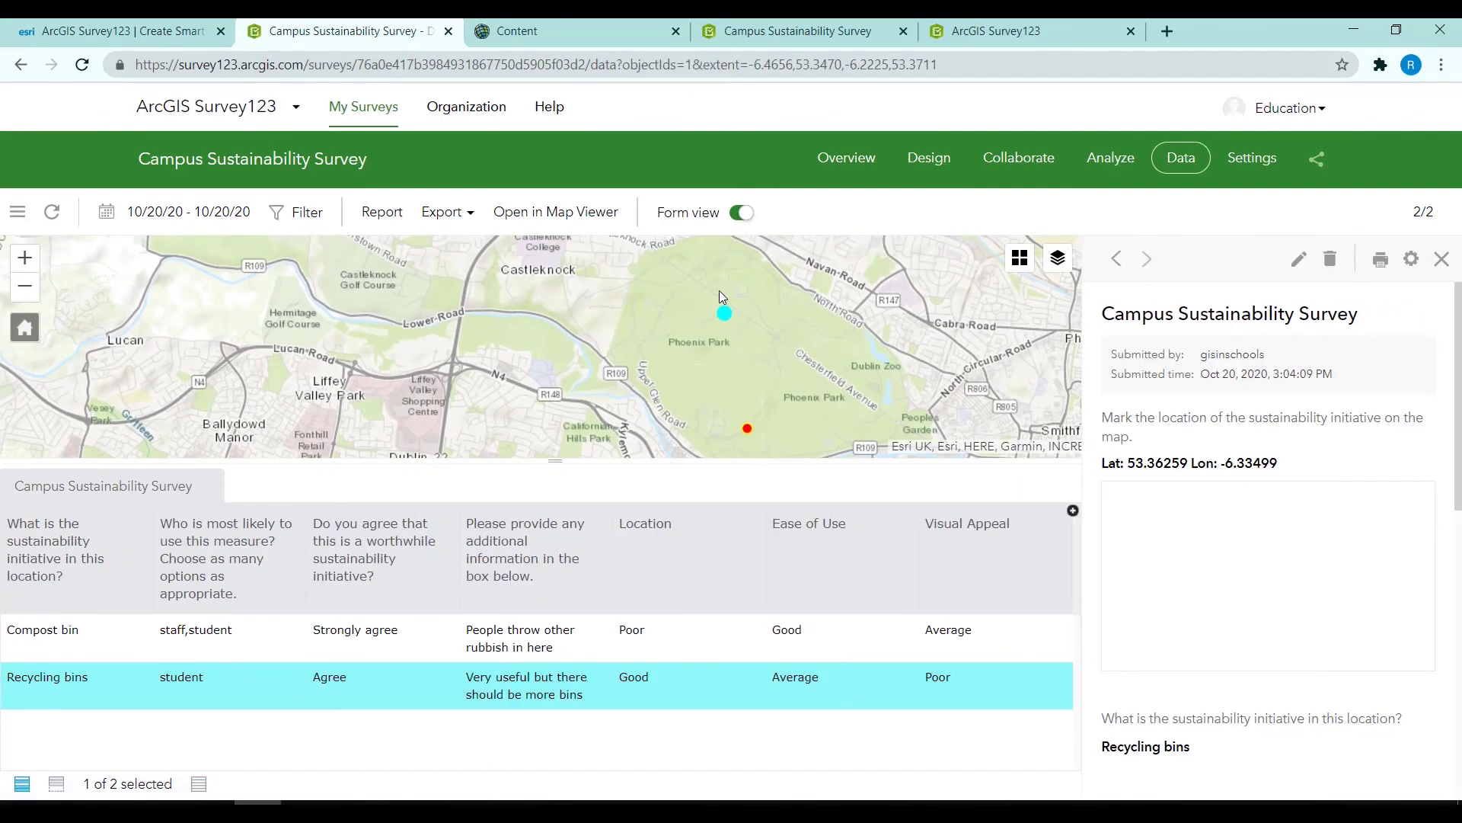
left_click(419, 661)
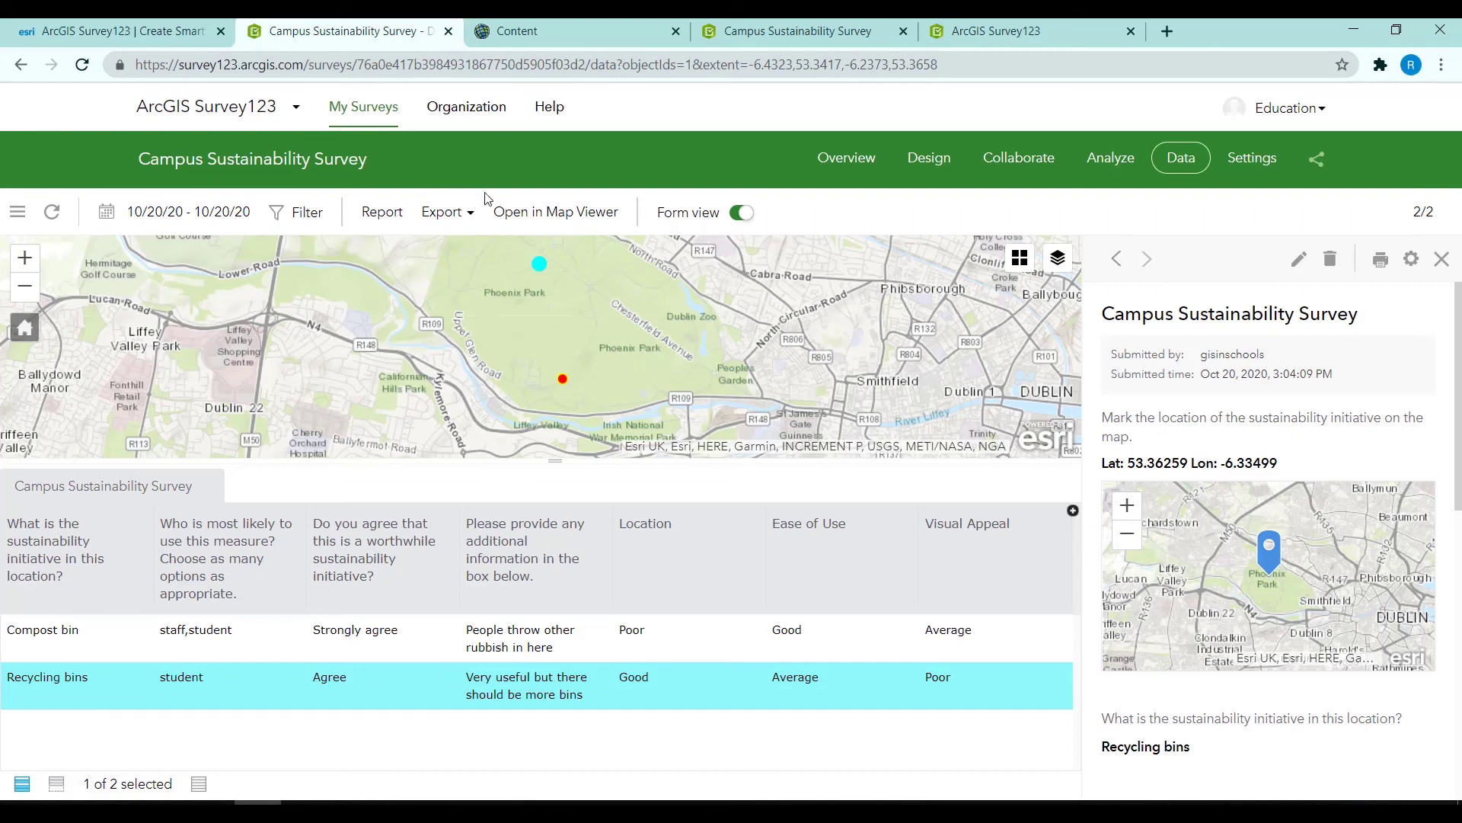
left_click(461, 214)
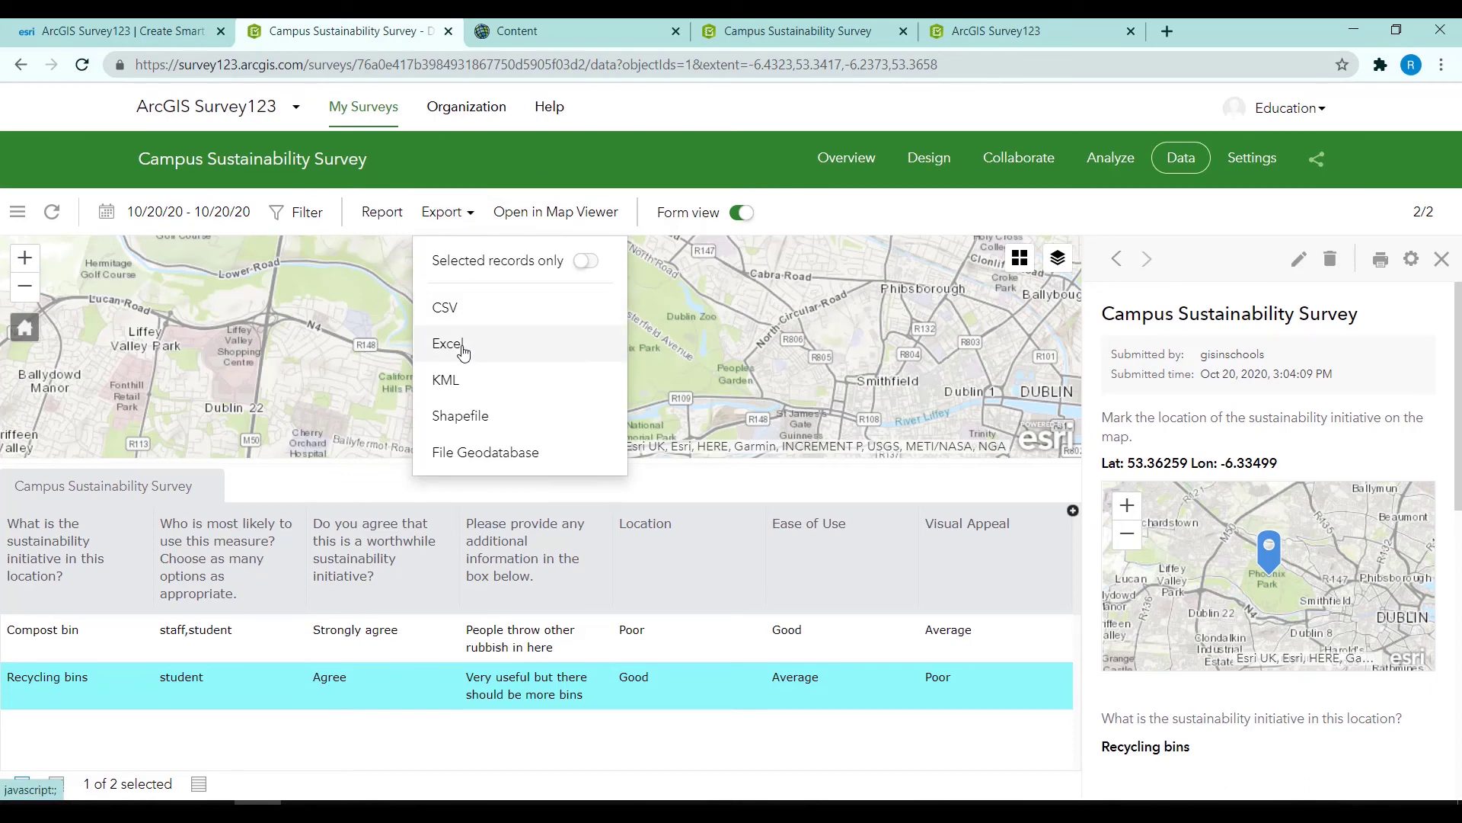
left_click(495, 187)
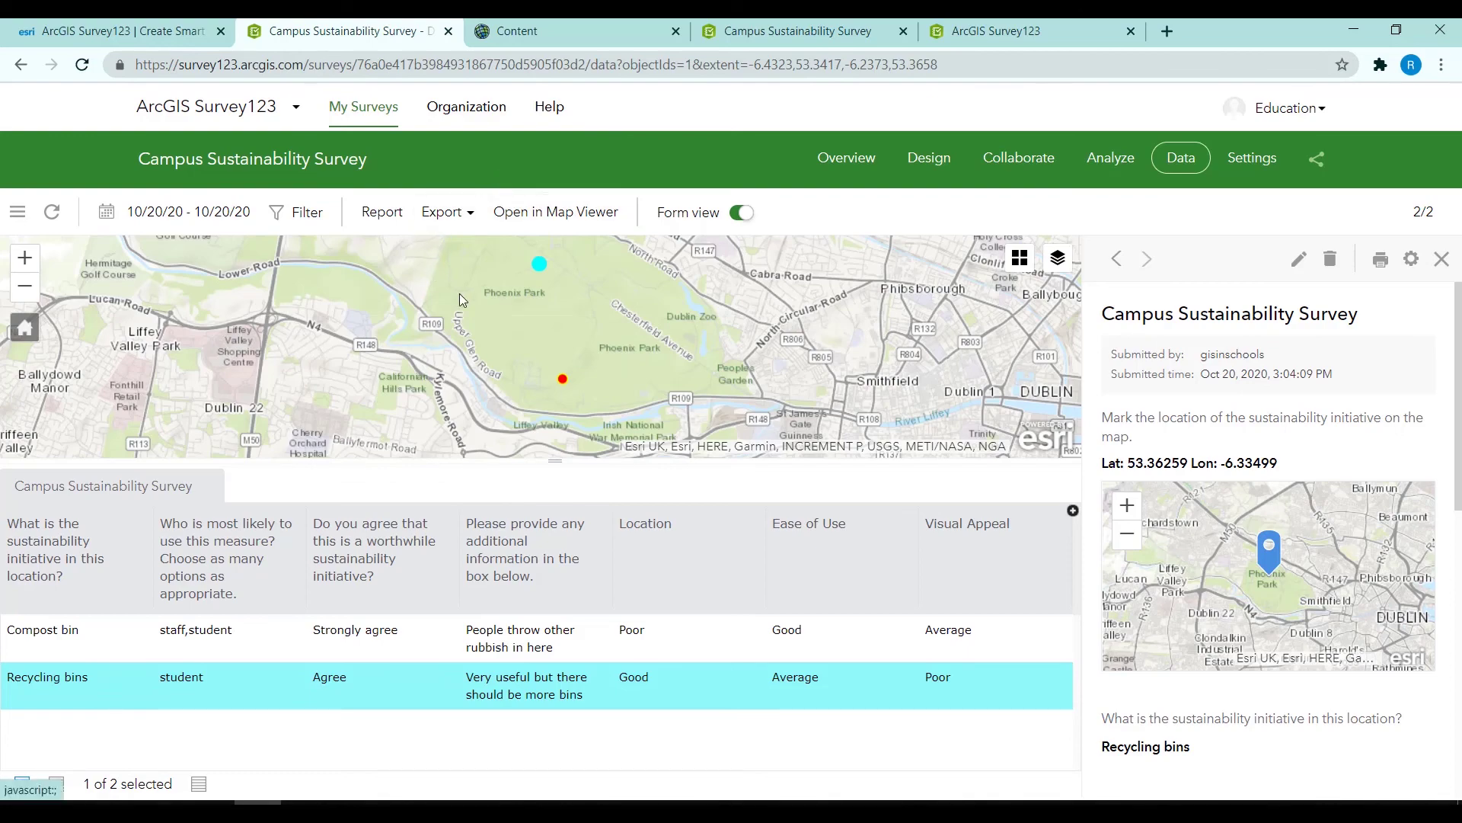
- View the survey responses in Map Viewer, signing in with the account username and password, and close the map
left_click(607, 223)
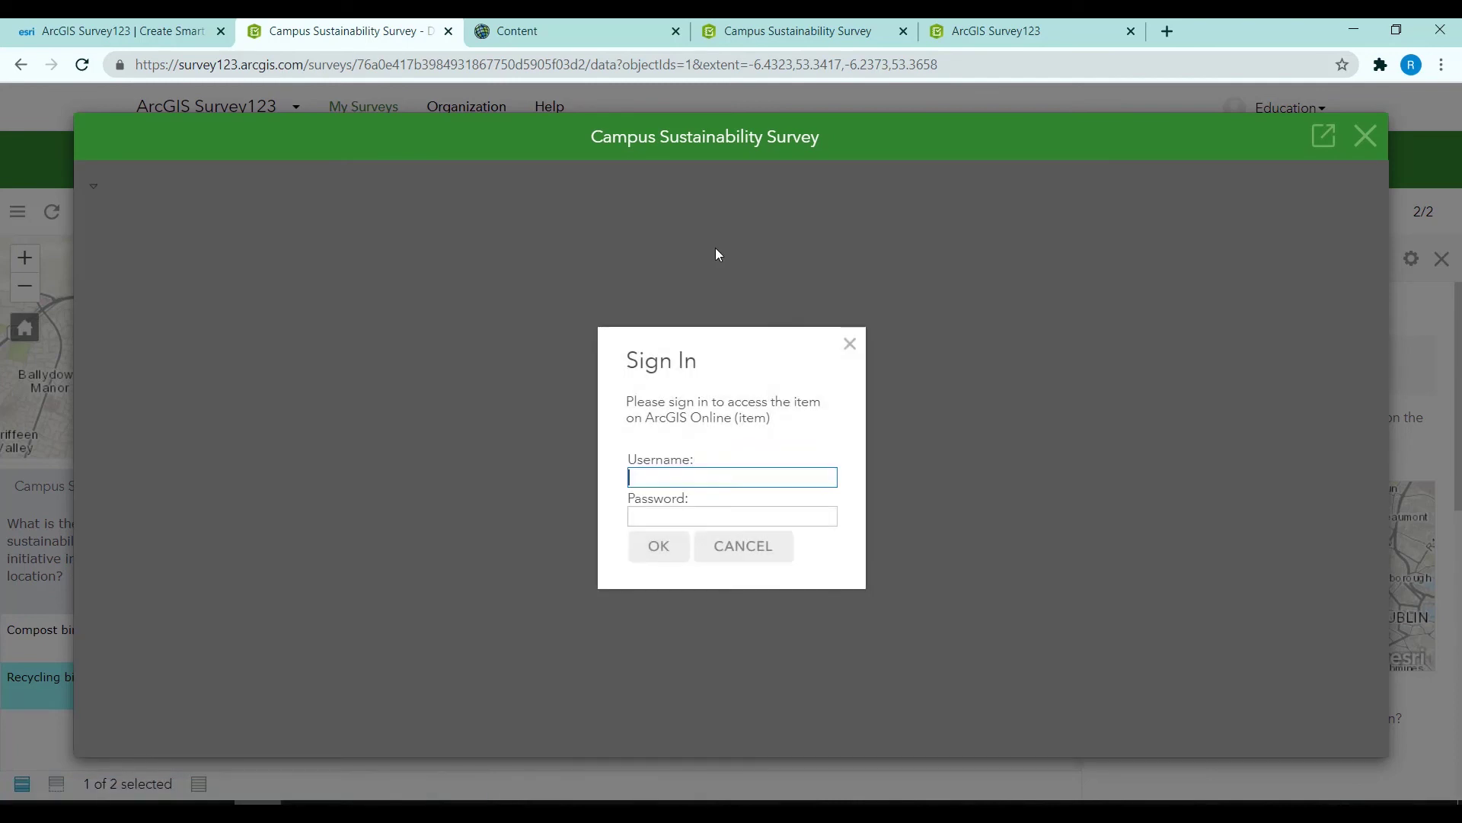
left_click(659, 550)
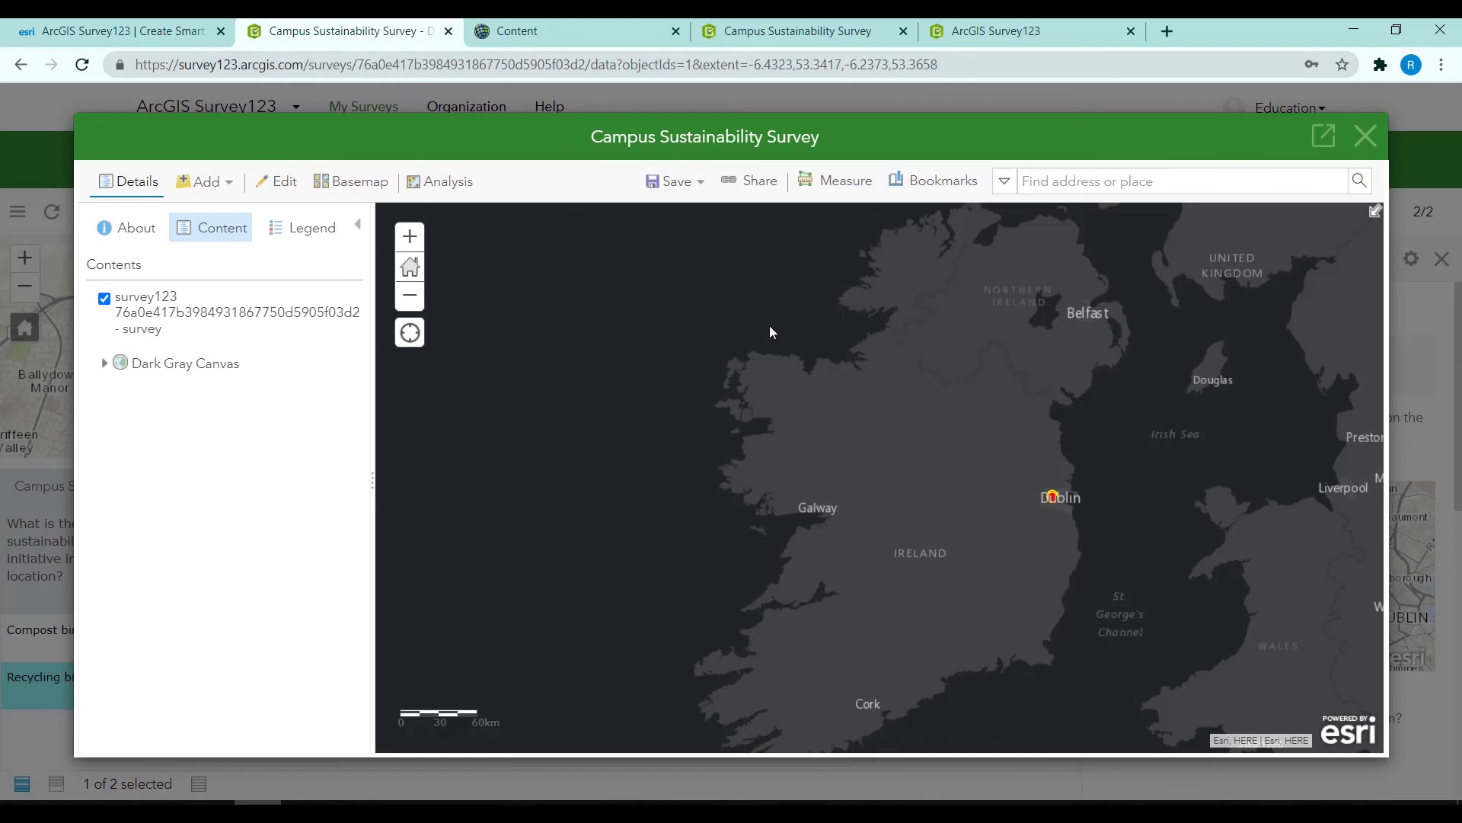
left_click(1363, 135)
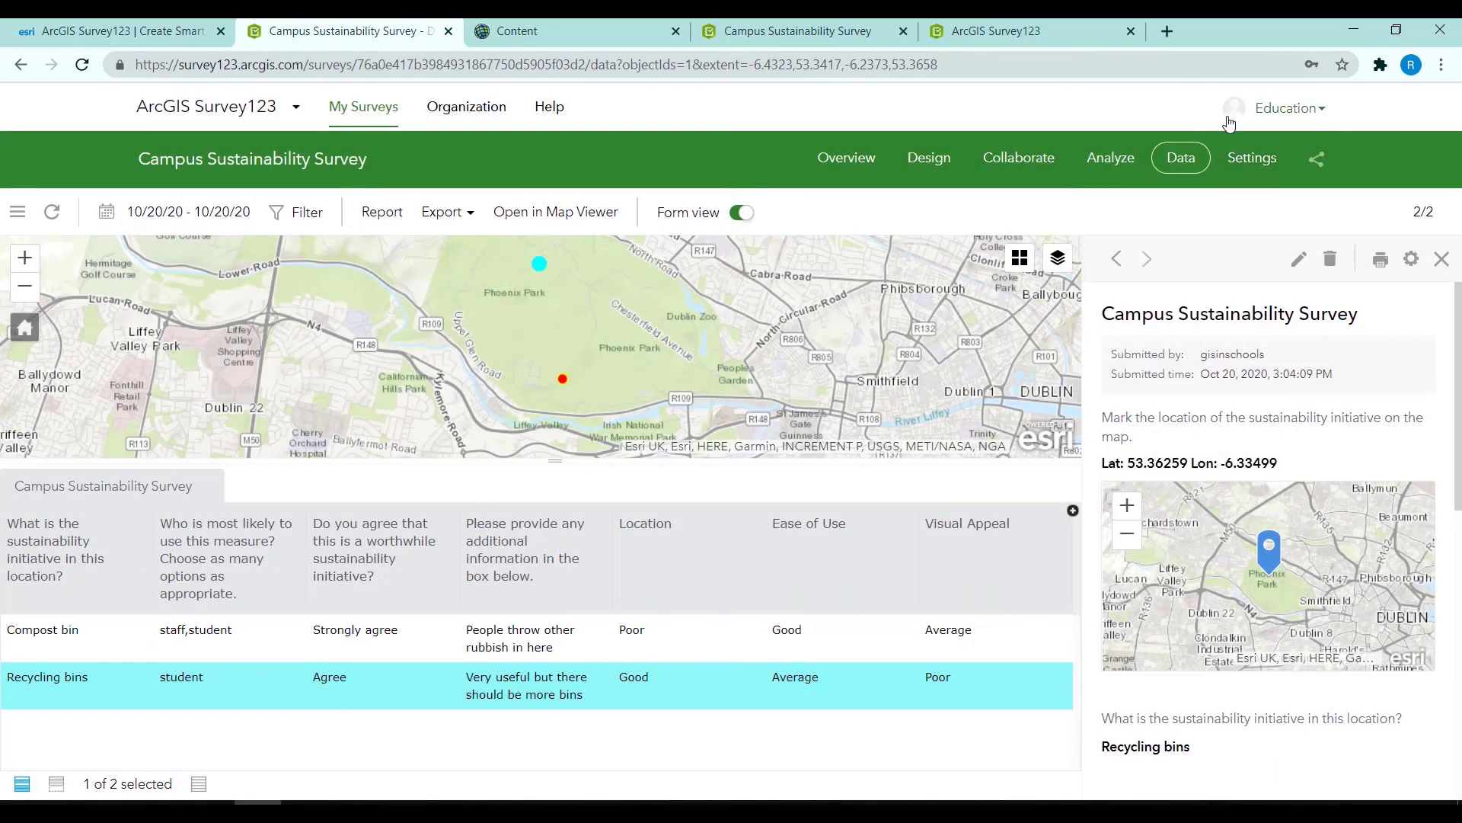
- Switch to the ArcGIS Online content and open the Survey-Campus Sustainability Survey folder
left_click(579, 29)
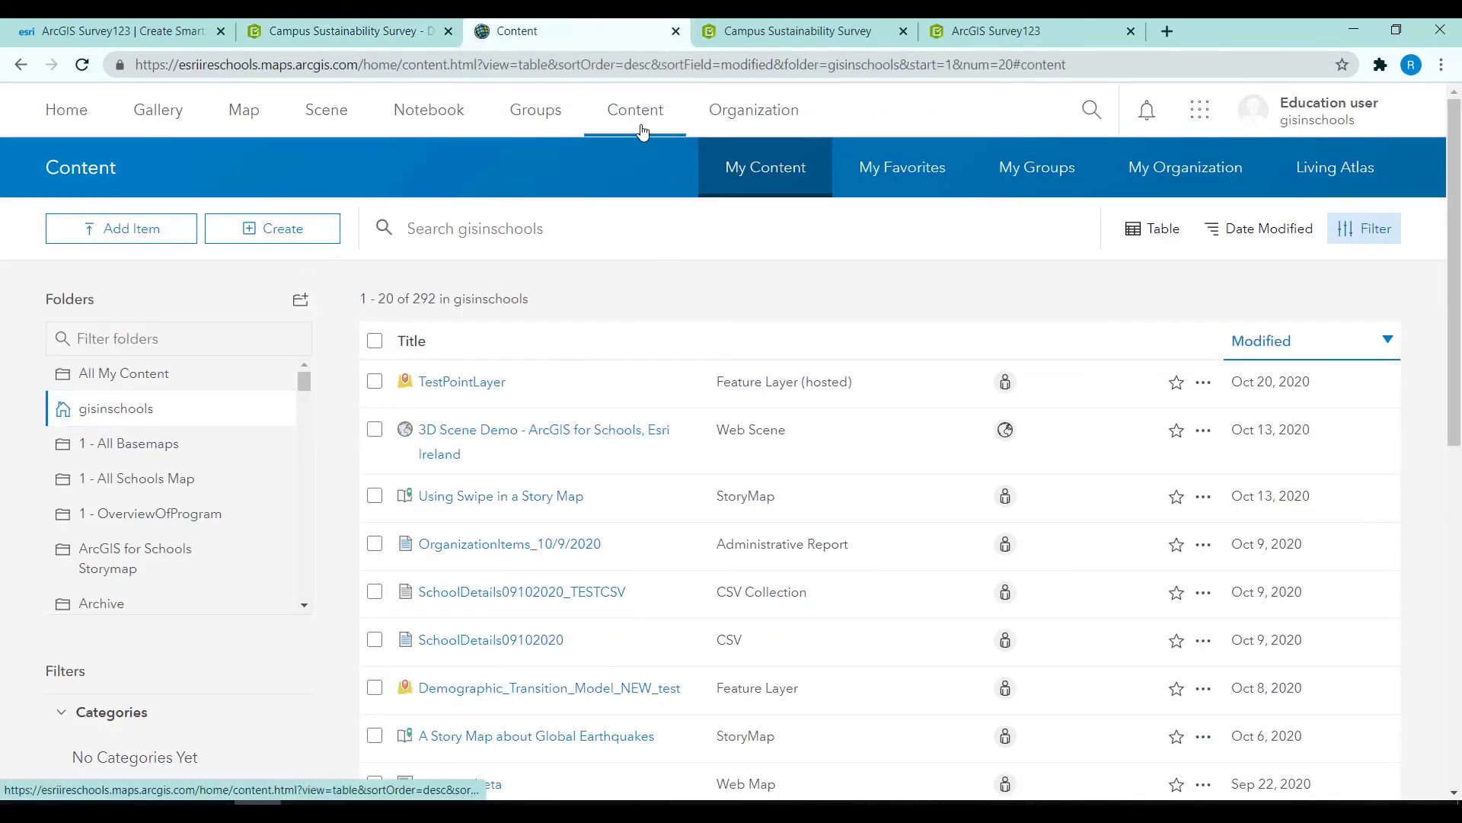
left_click(613, 114)
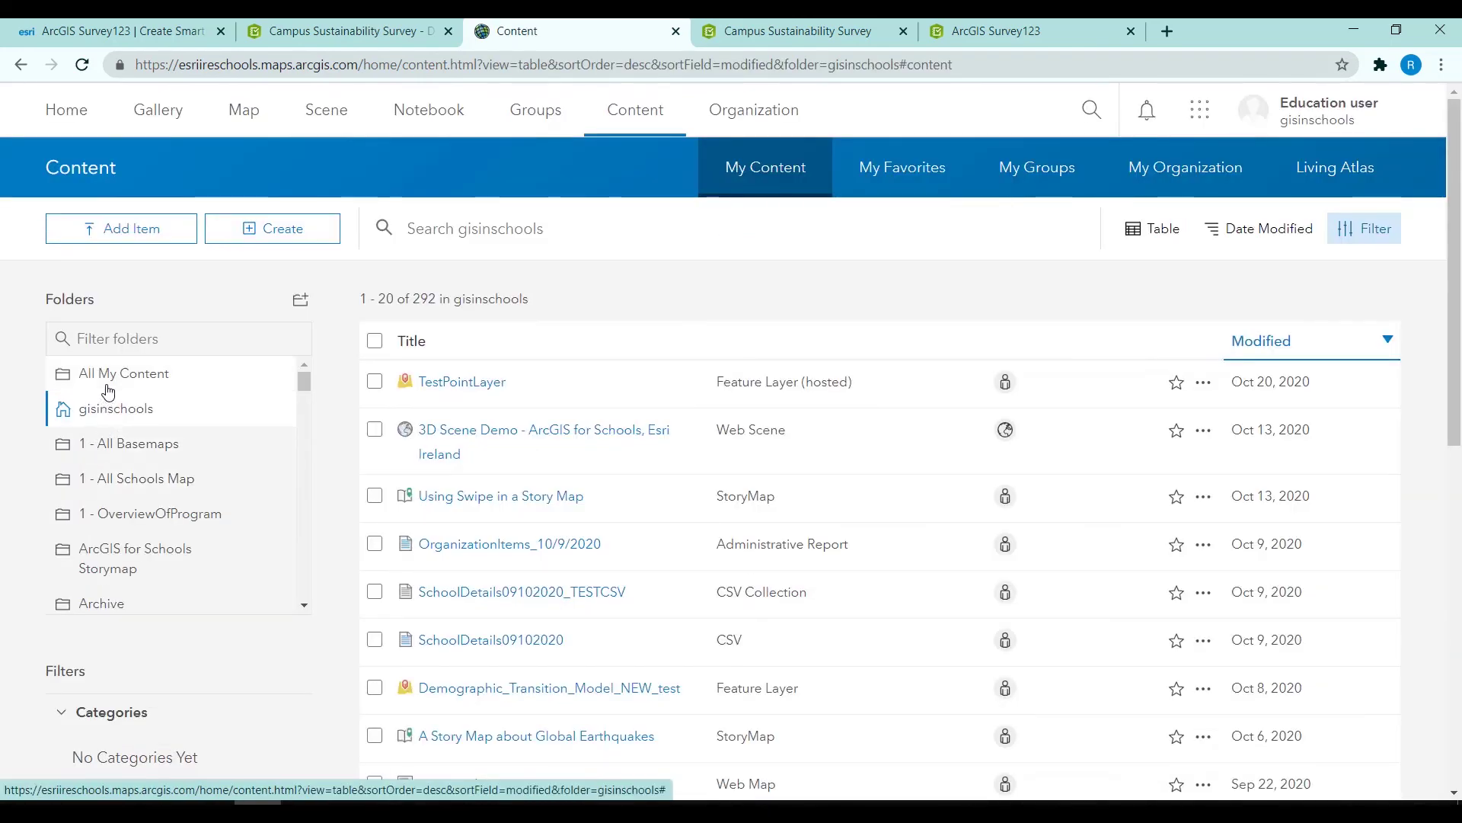
left_click(108, 391)
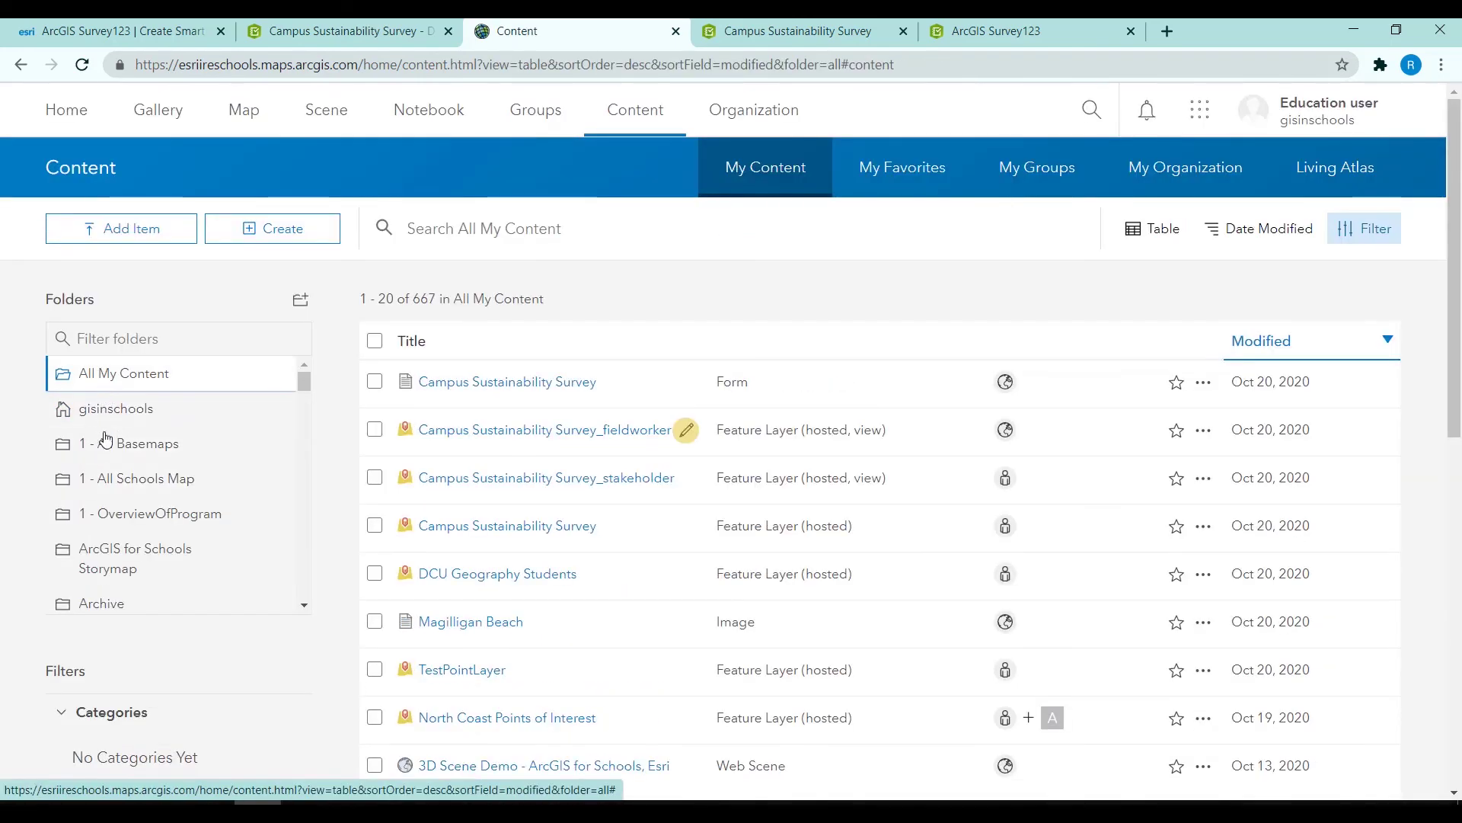
scroll(115, 456, "down", 2)
scroll(114, 456, "down", 5)
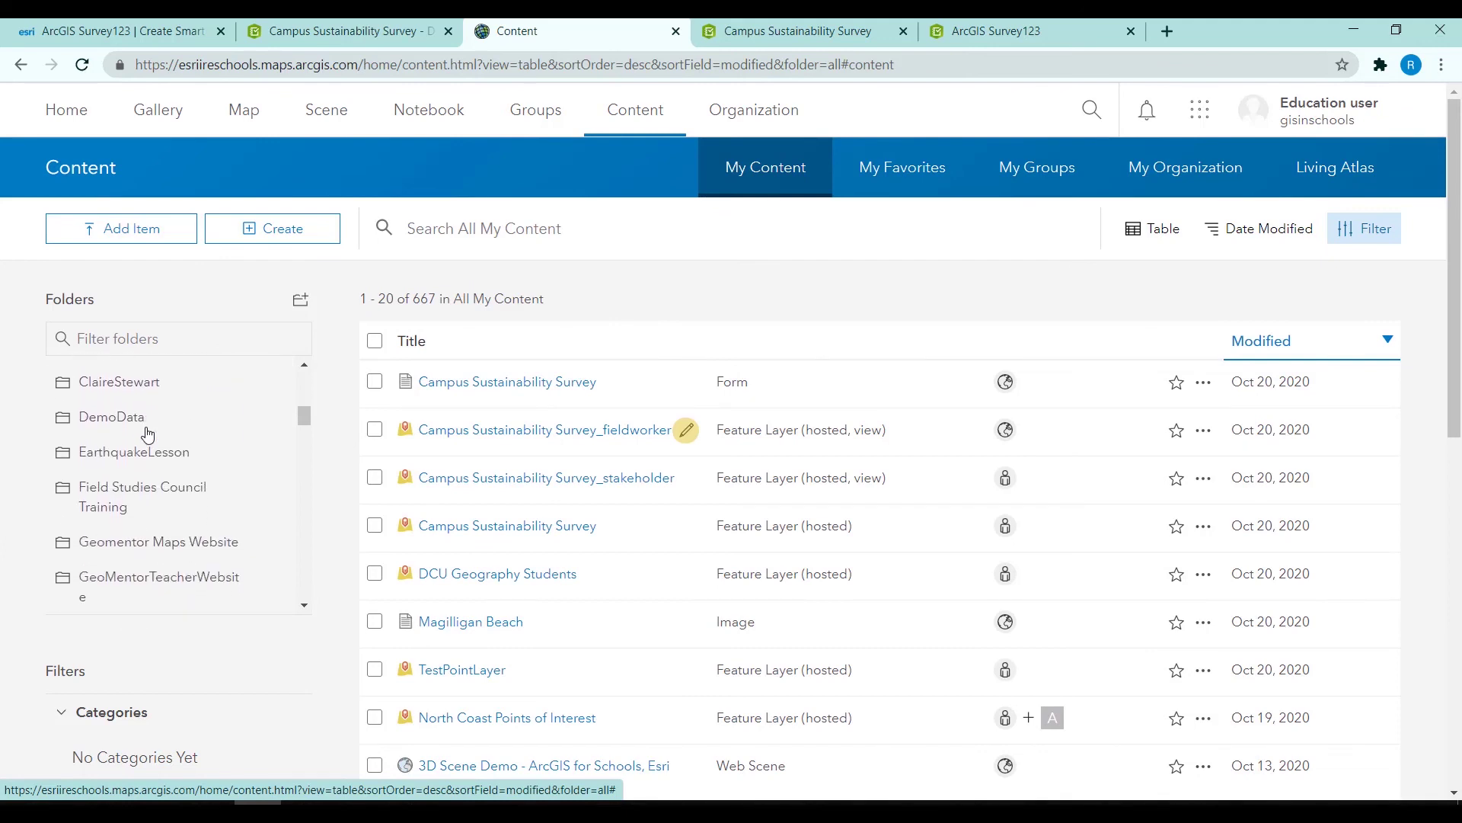
scroll(147, 434, "down", 10)
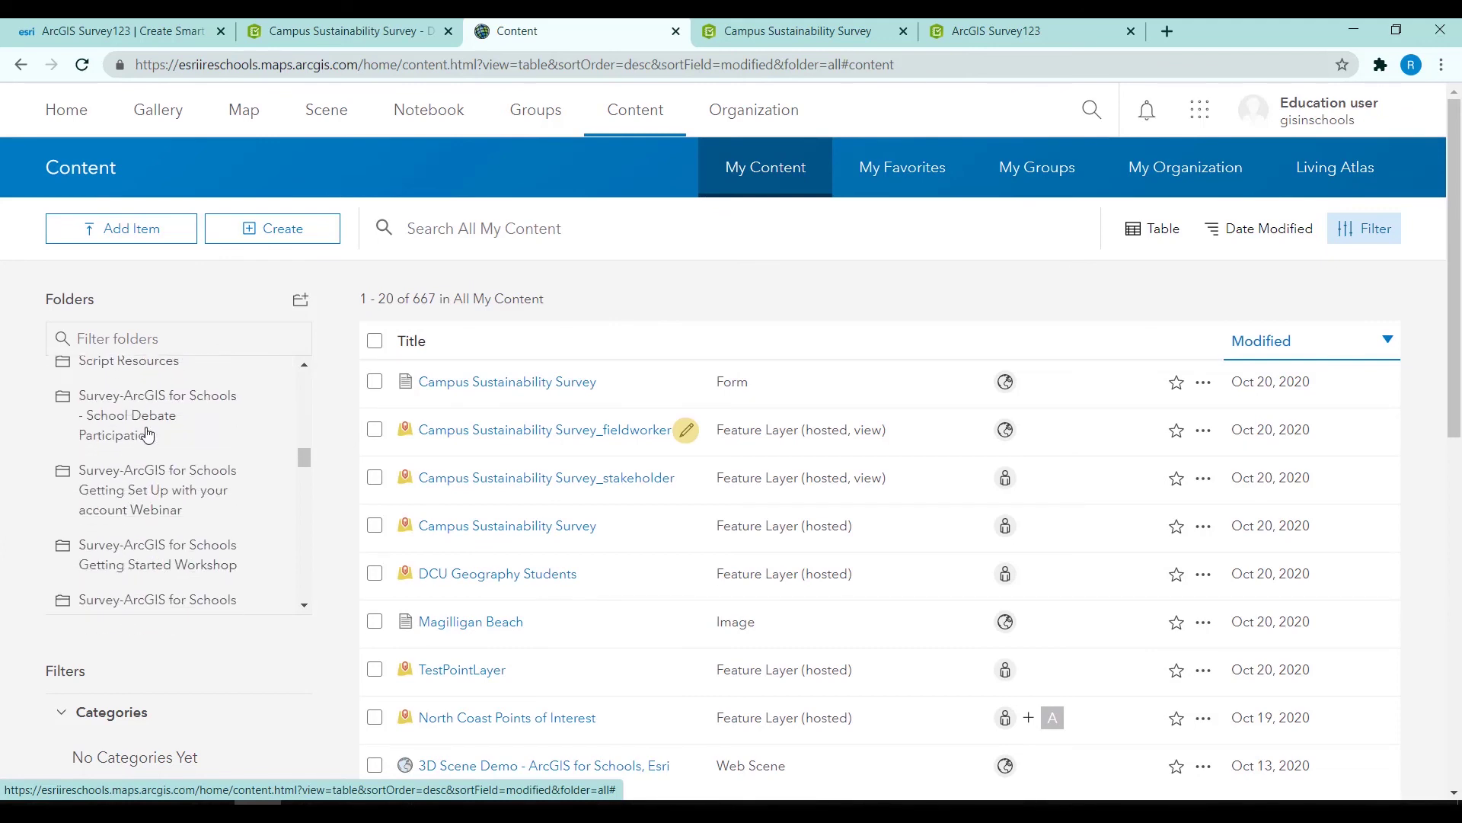
scroll(147, 434, "down", 2)
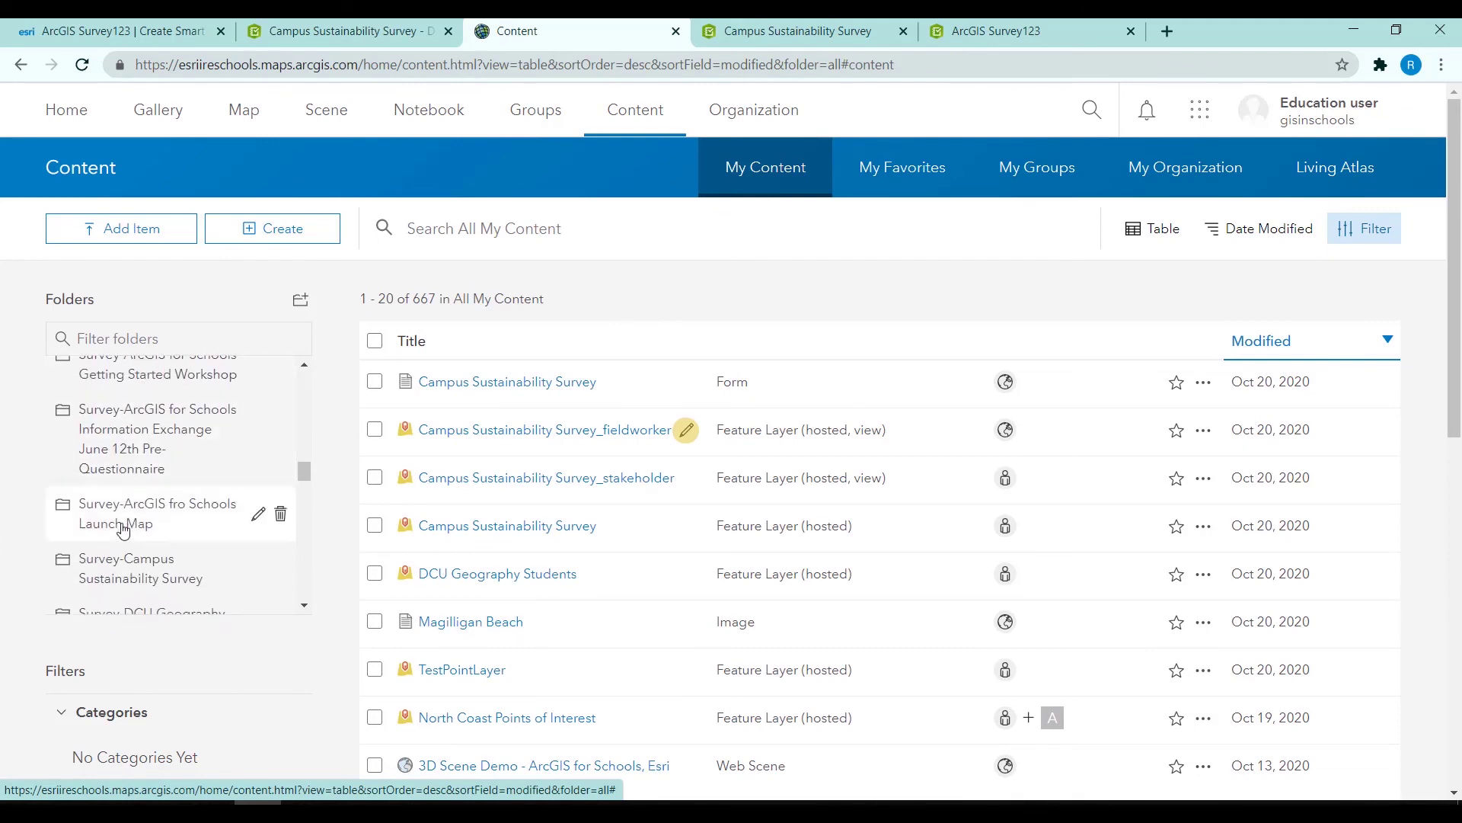
left_click(196, 574)
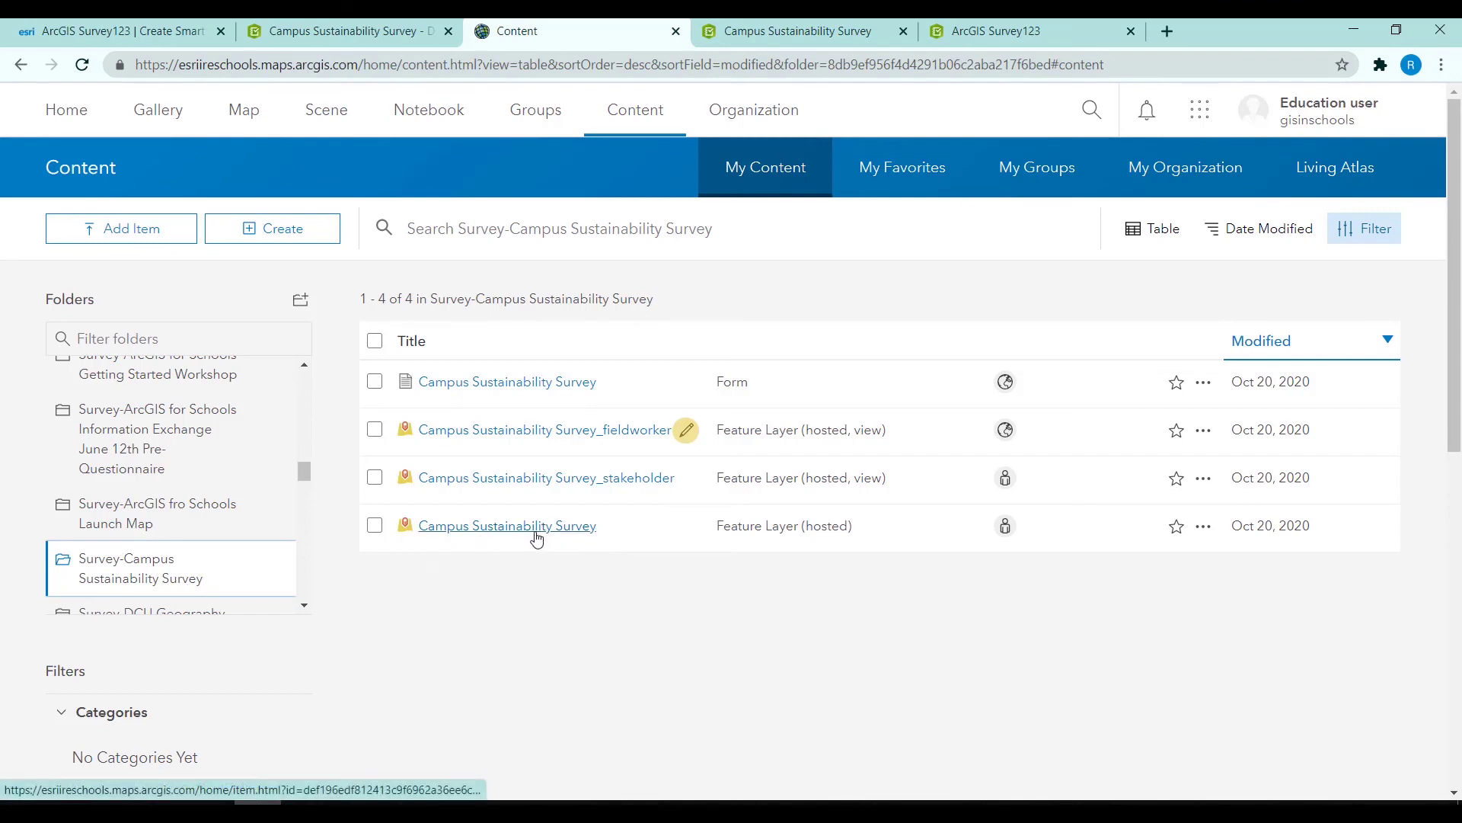
- Compare the data table of the hosted Campus Sustainability Survey feature layer with the Survey123 responses, then return to the Survey123 data
left_click(554, 532)
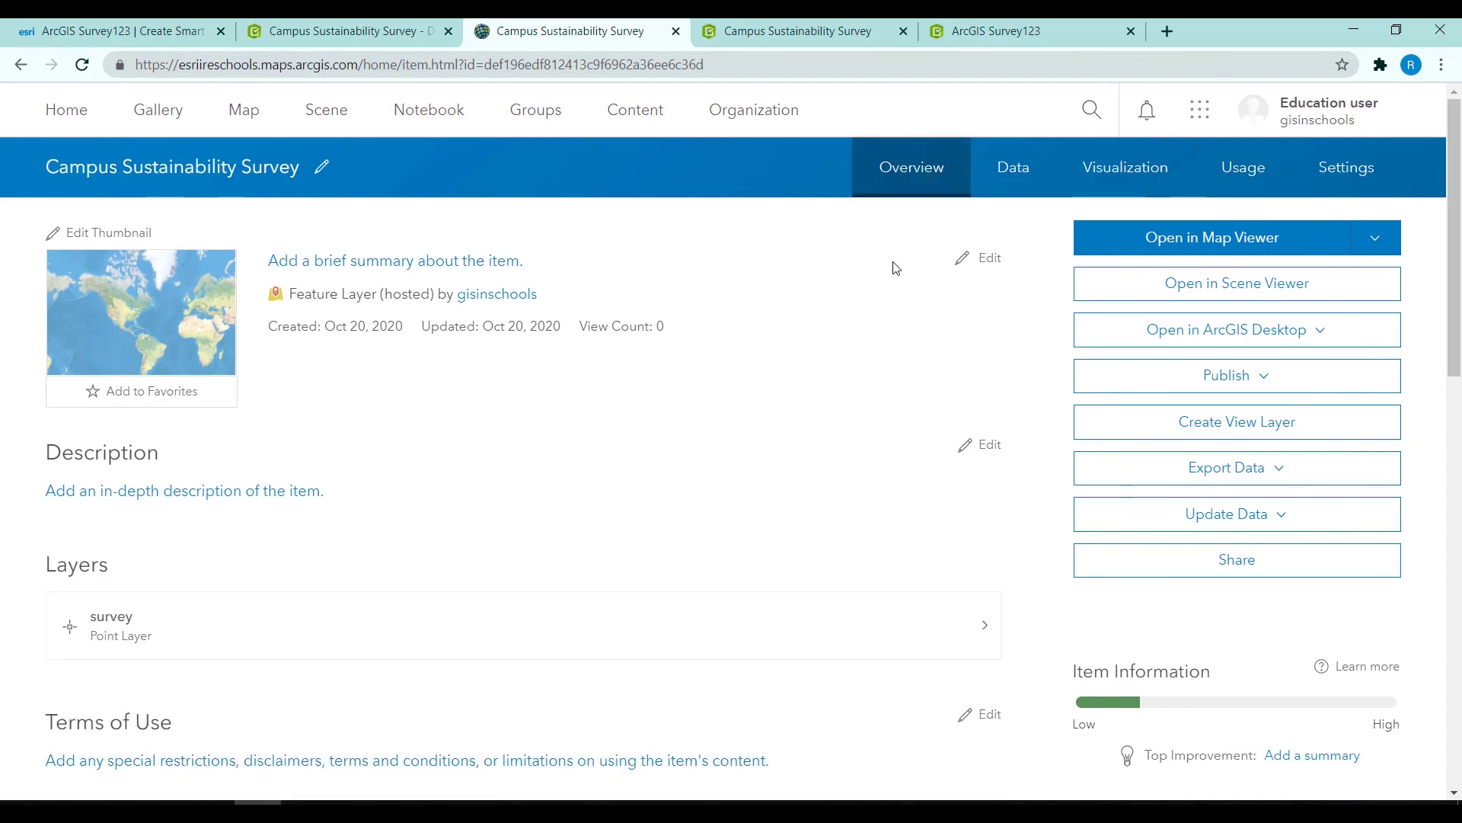
left_click(1000, 183)
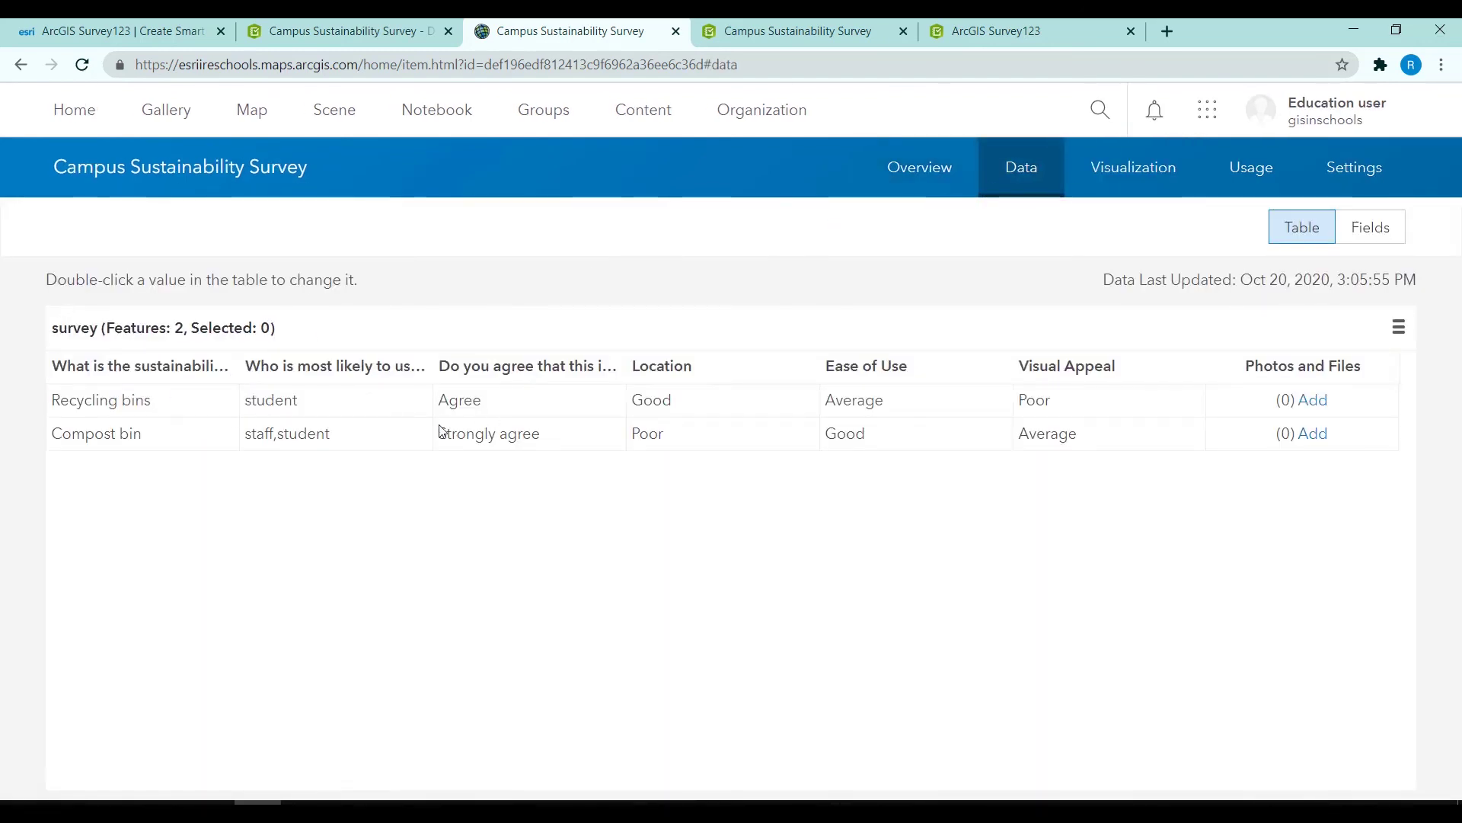
left_click(339, 31)
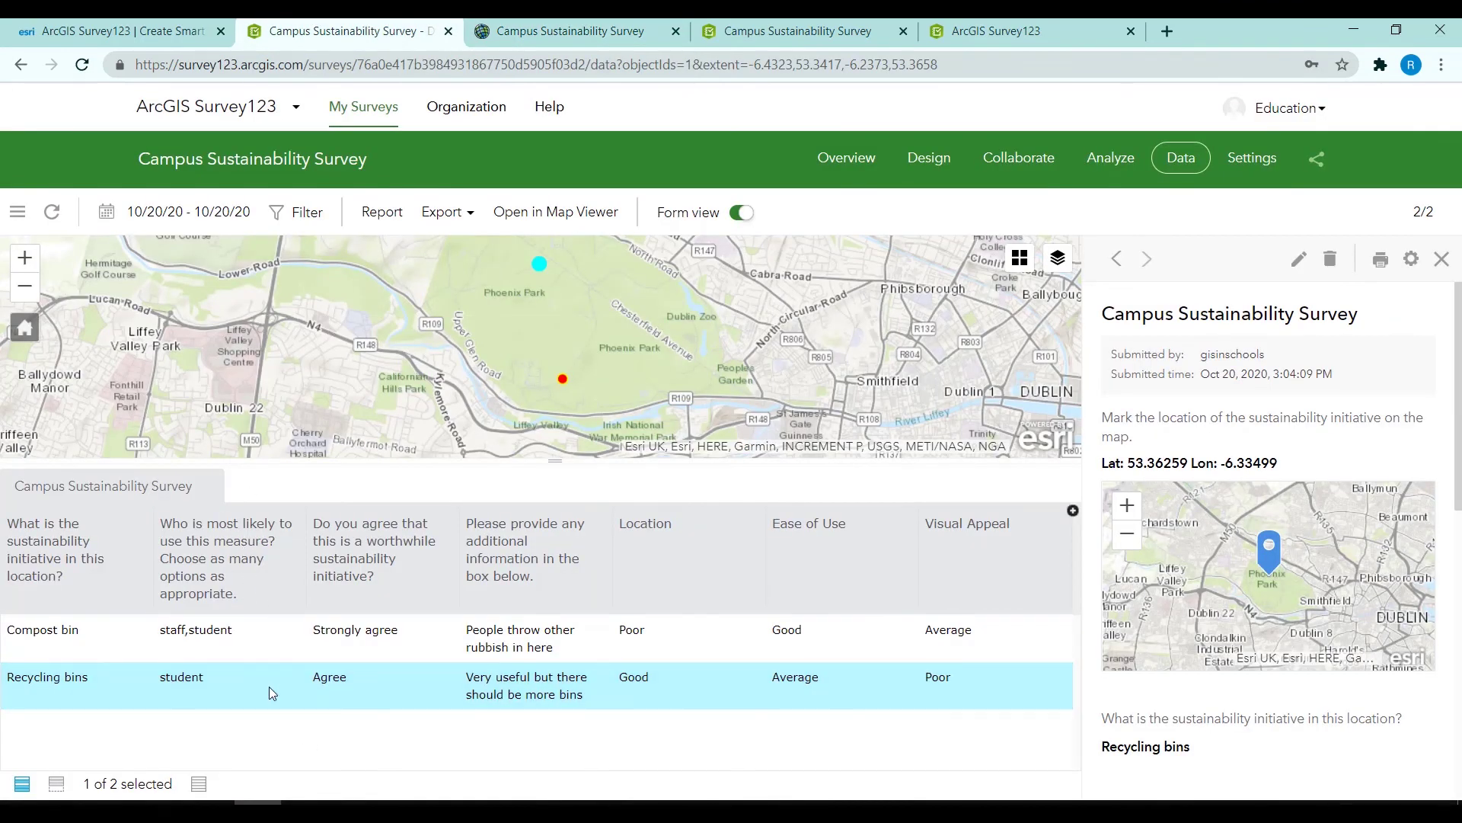
left_click(516, 34)
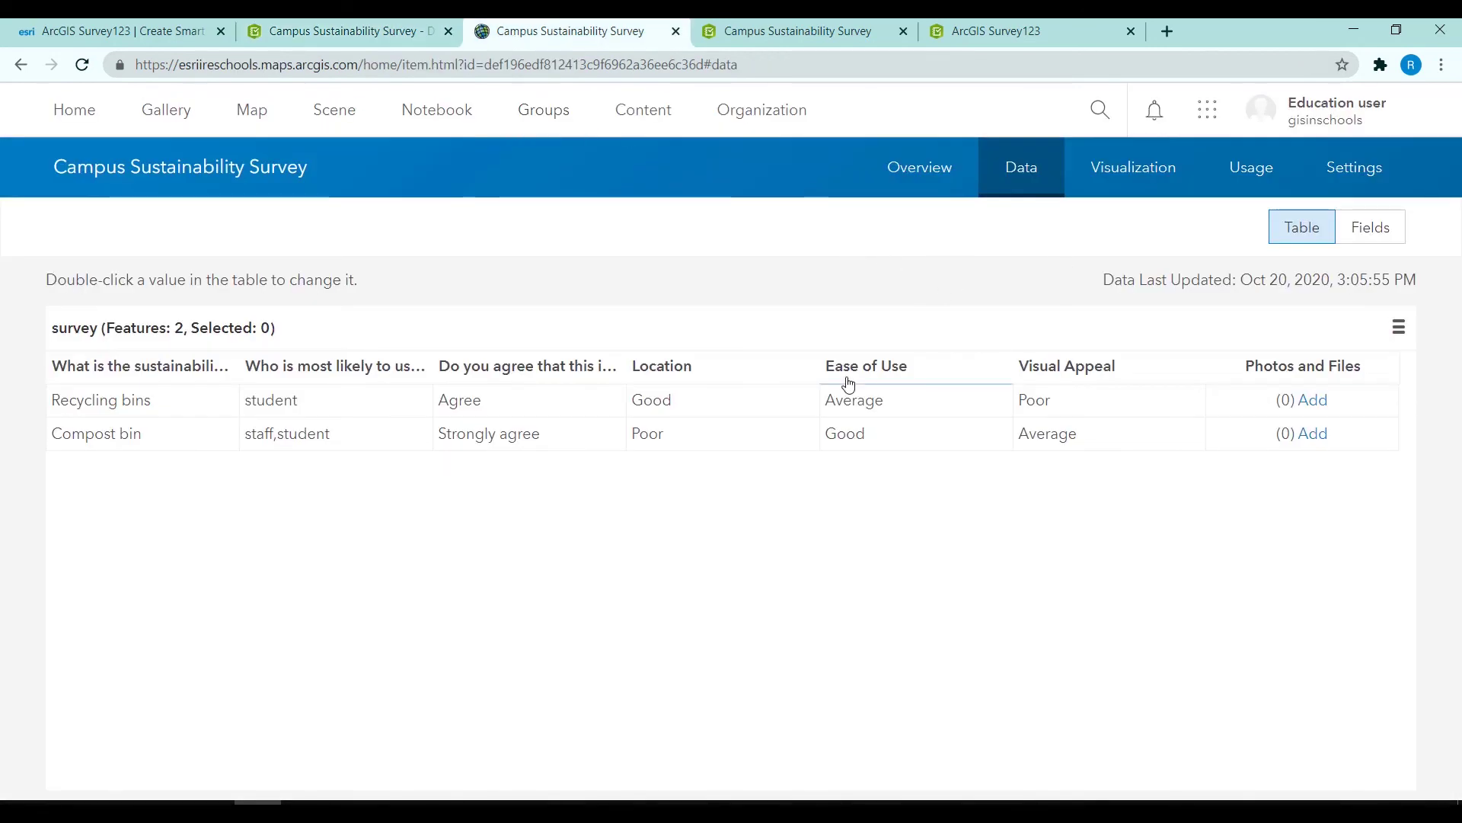
left_click(936, 183)
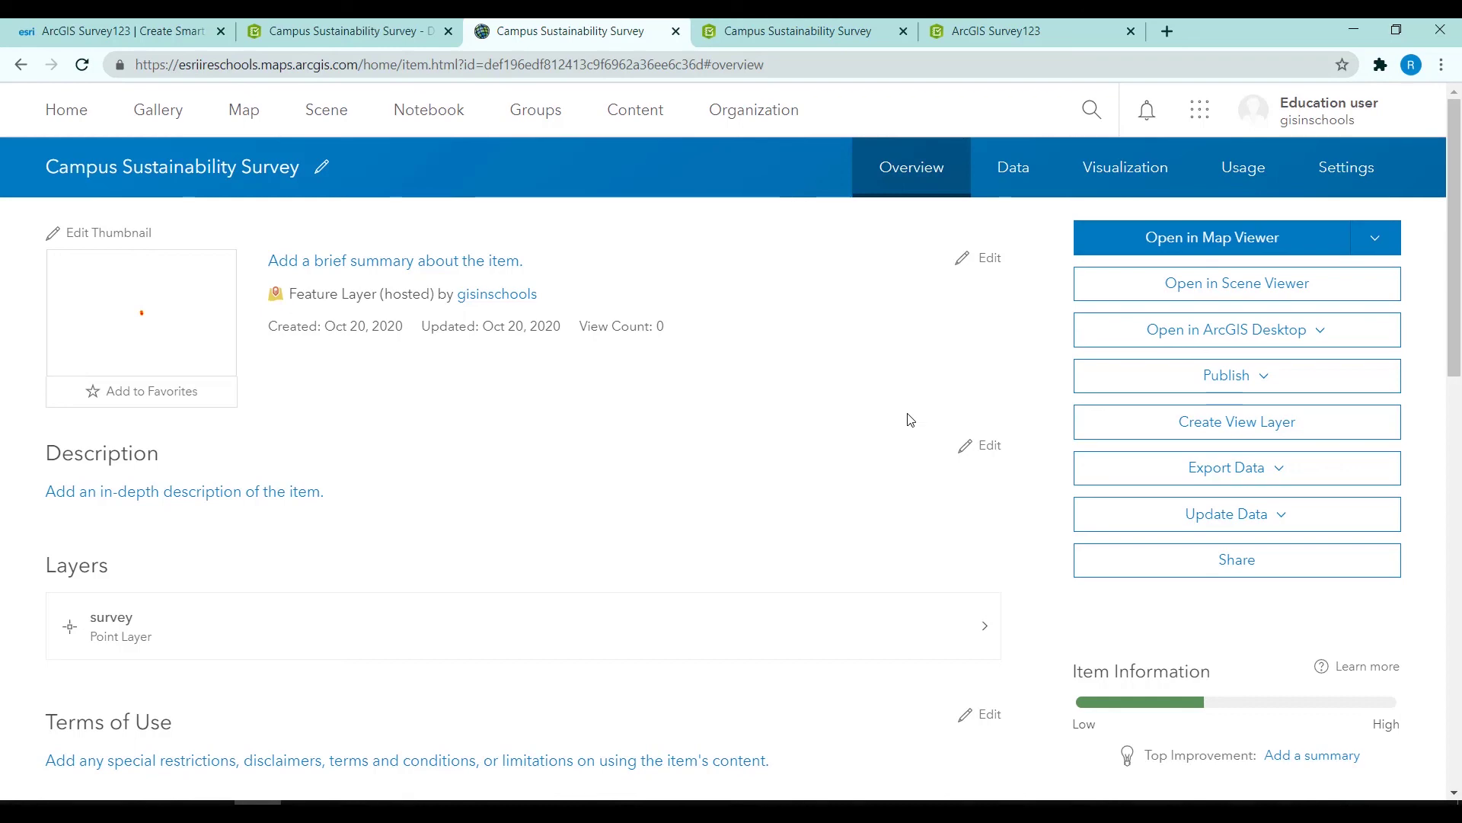
key("ctrl+Page_Up")
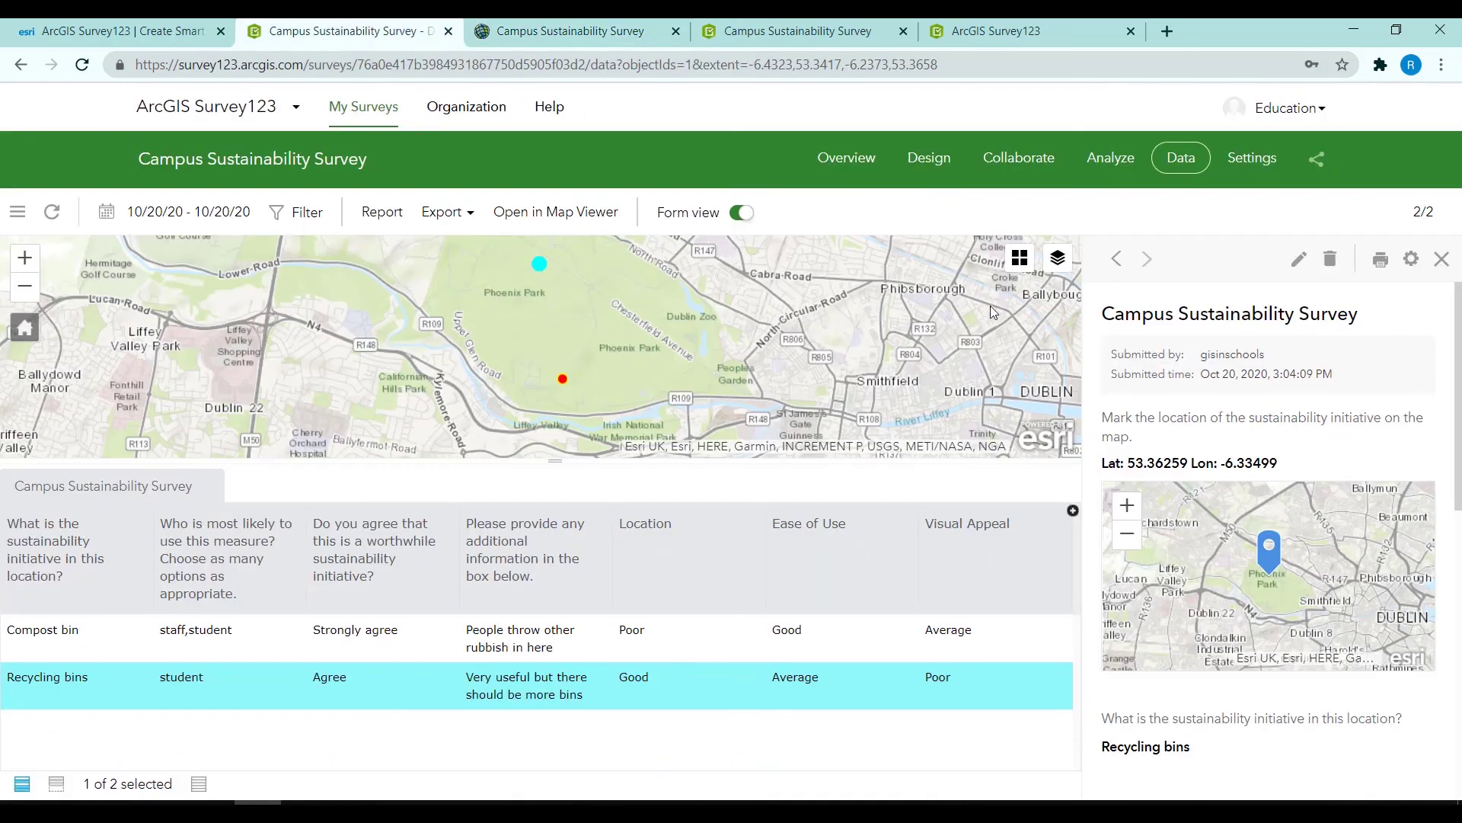